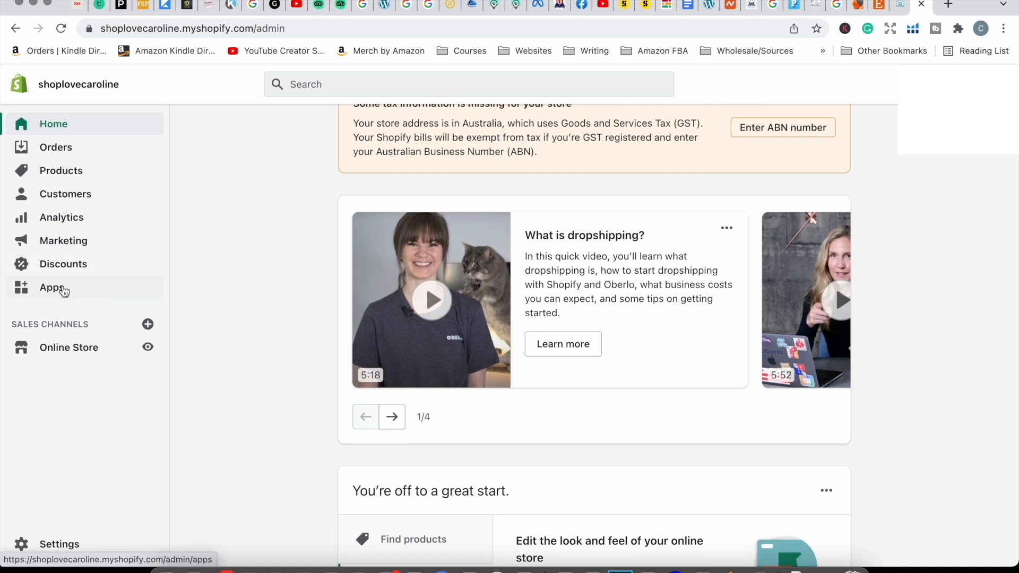
# Open the installed Debutify app and start customizing the Debutify 4.8.0 theme
pyautogui.click(62, 290)
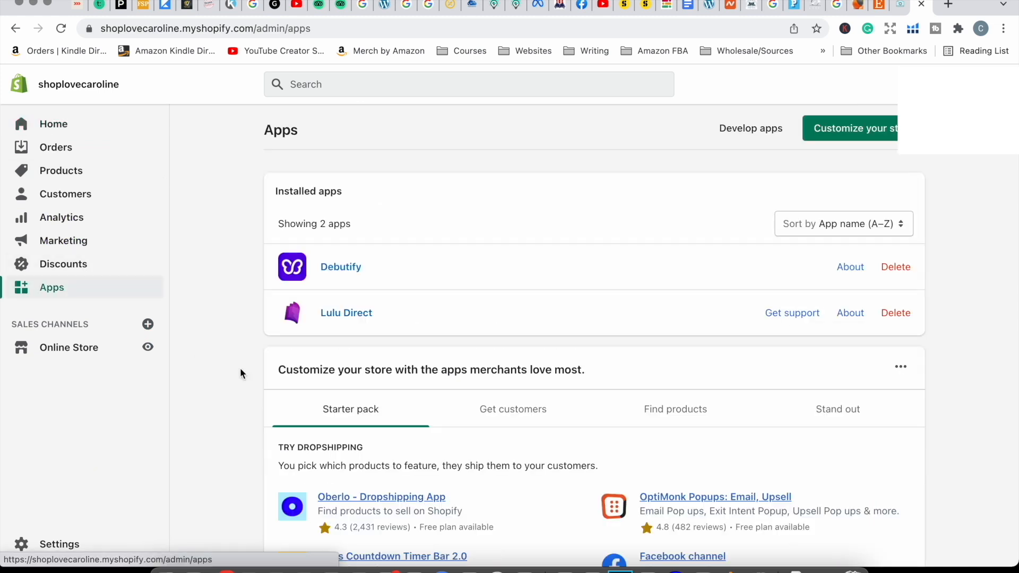
pyautogui.click(334, 271)
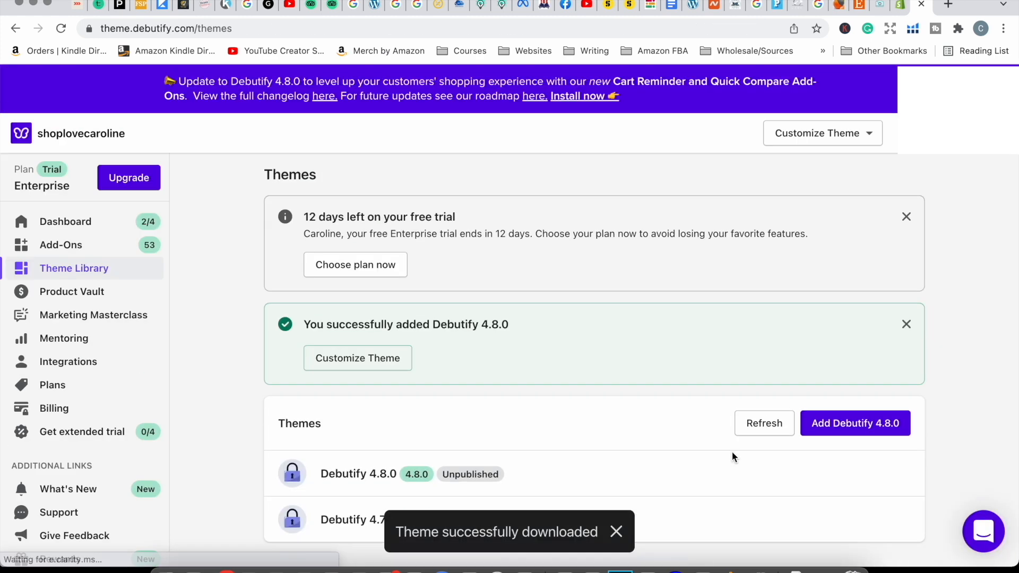
pyautogui.click(357, 334)
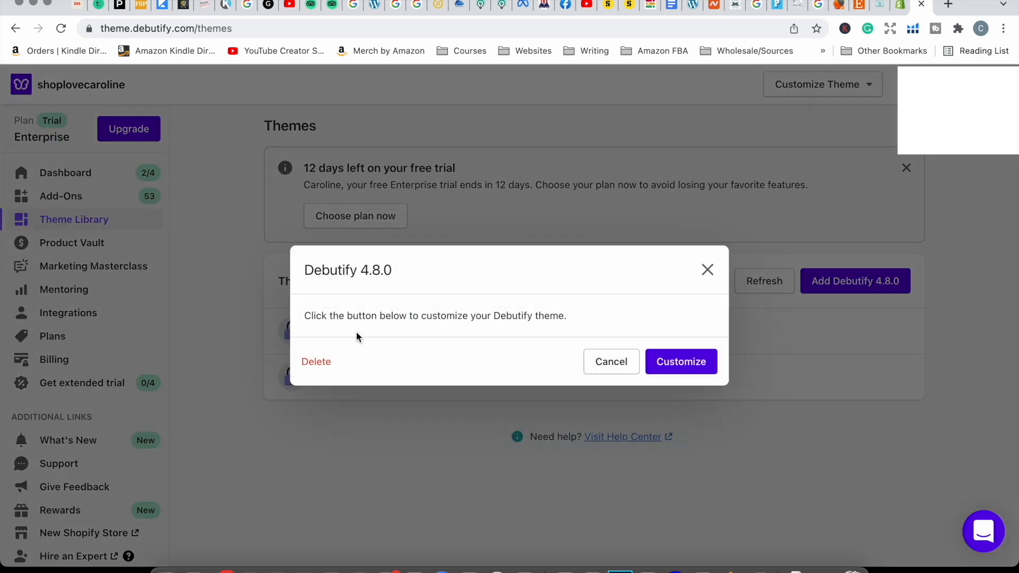
pyautogui.click(682, 361)
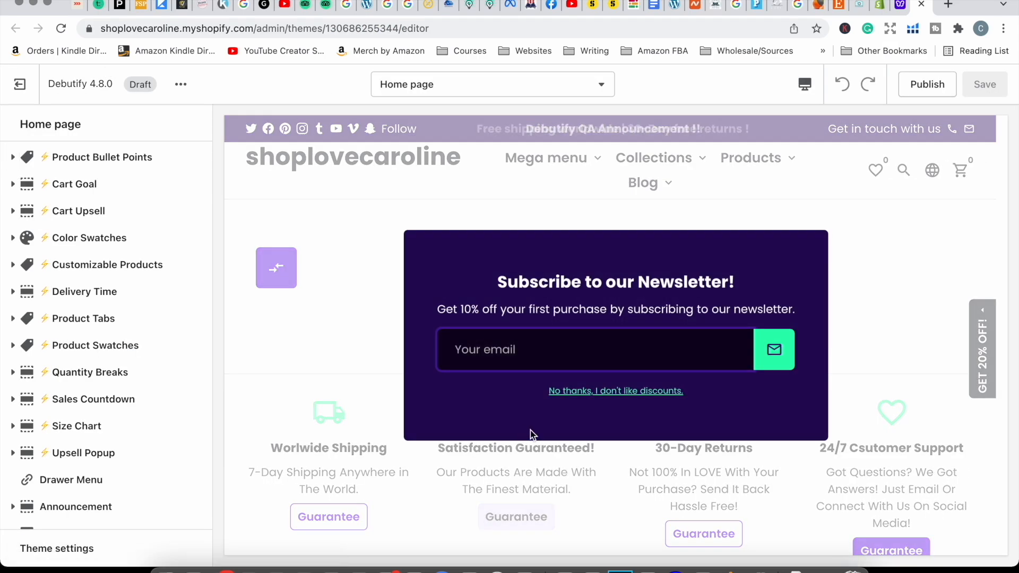
# Examine the home page's section list, including the blocks inside Product Bullet Points and Header
pyautogui.click(13, 158)
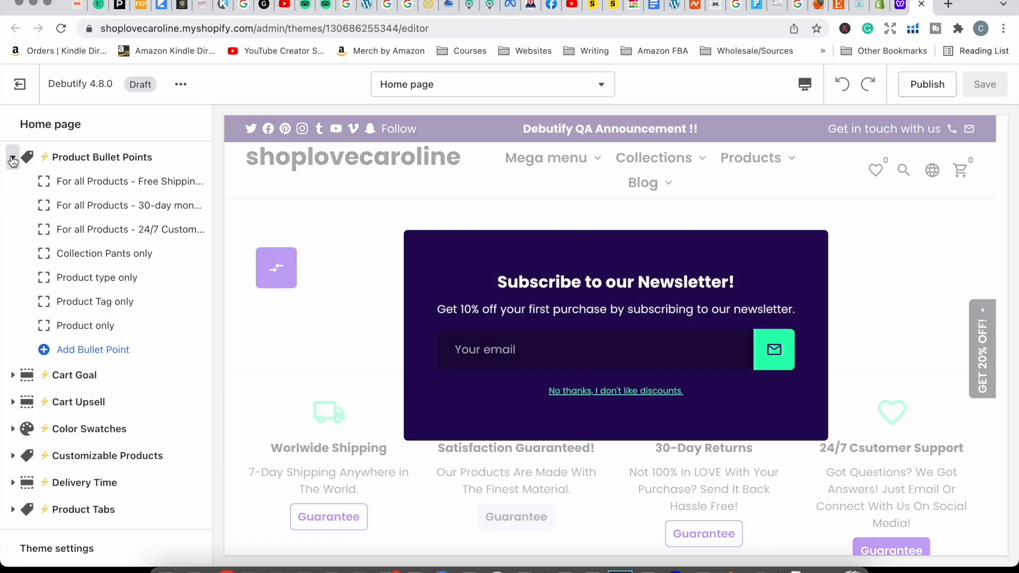
pyautogui.click(13, 158)
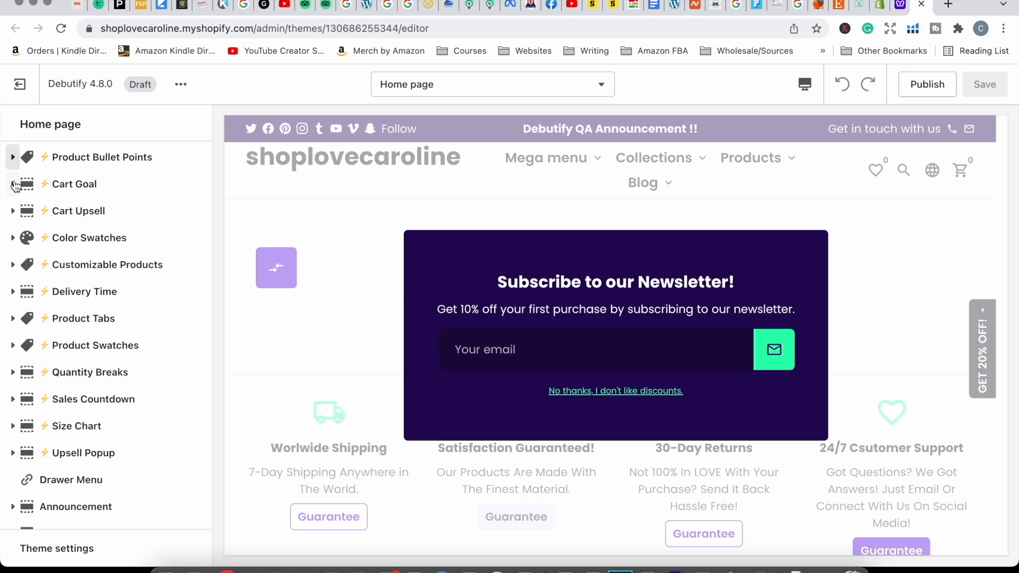
pyautogui.scroll(-2, 21, 239)
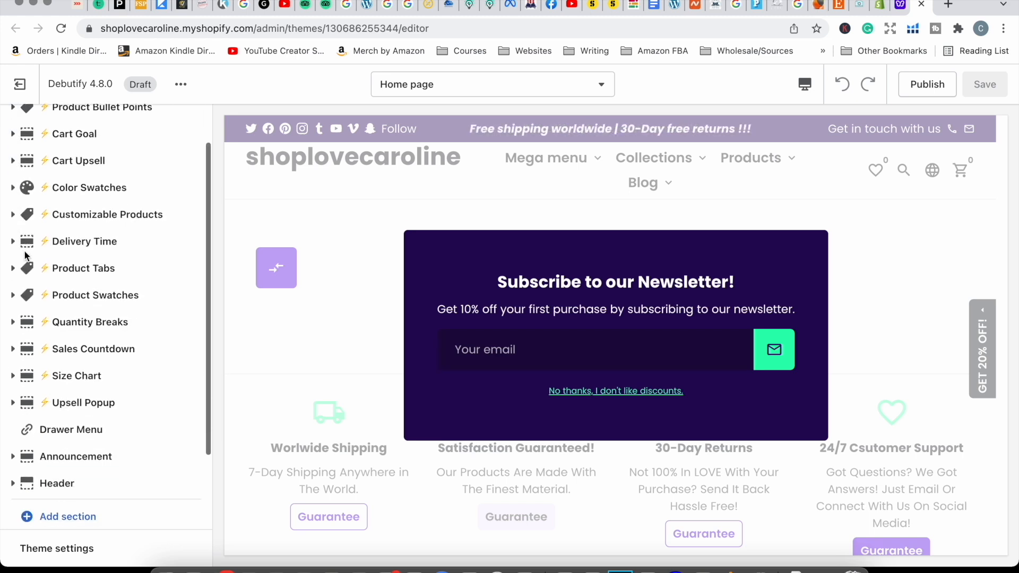
pyautogui.scroll(-1, 24, 403)
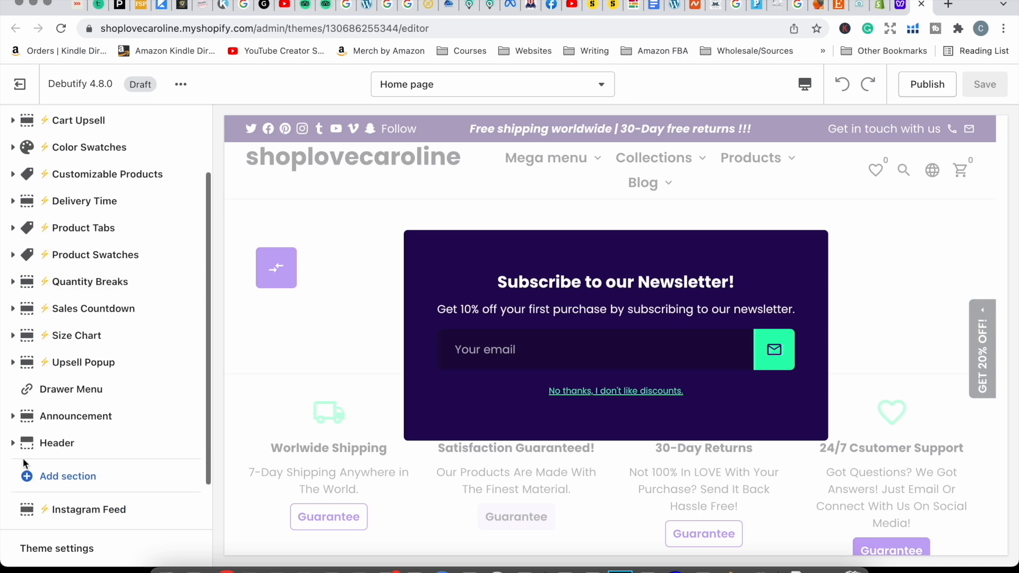
pyautogui.click(14, 444)
pyautogui.scroll(-1, 15, 439)
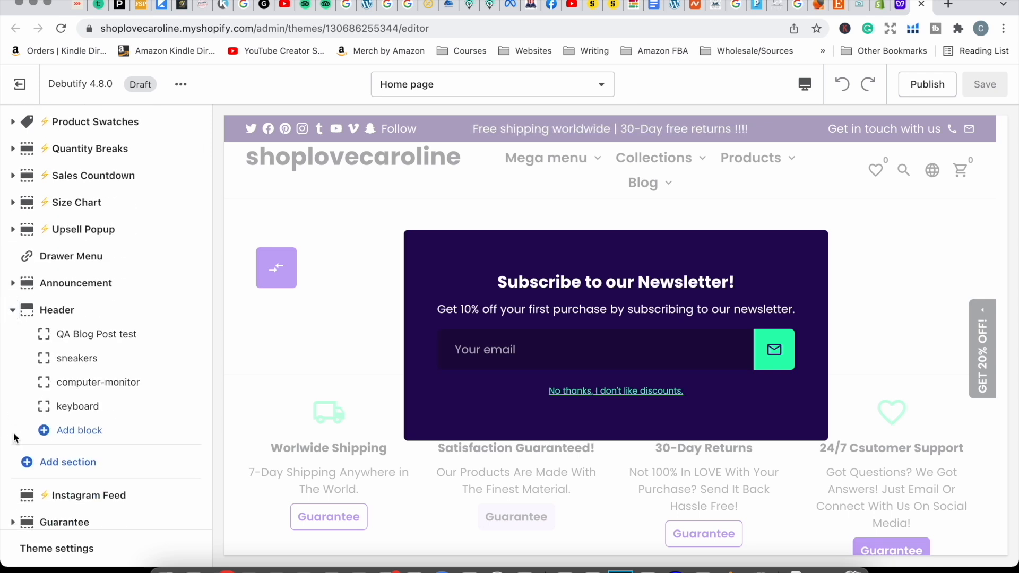
pyautogui.scroll(-1, 14, 437)
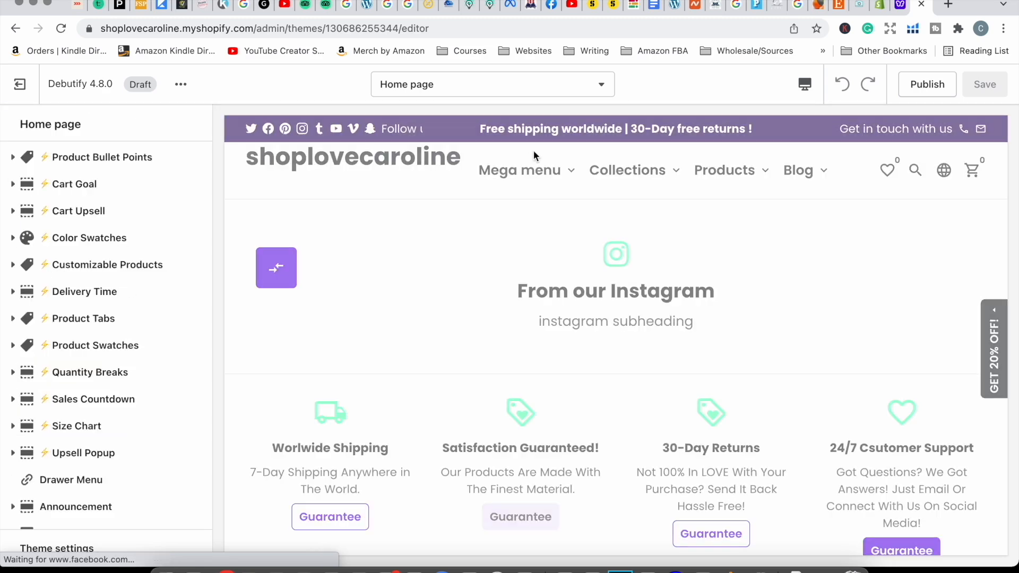
# Browse the store templates that can be edited, including the ones available for Pages
pyautogui.click(605, 85)
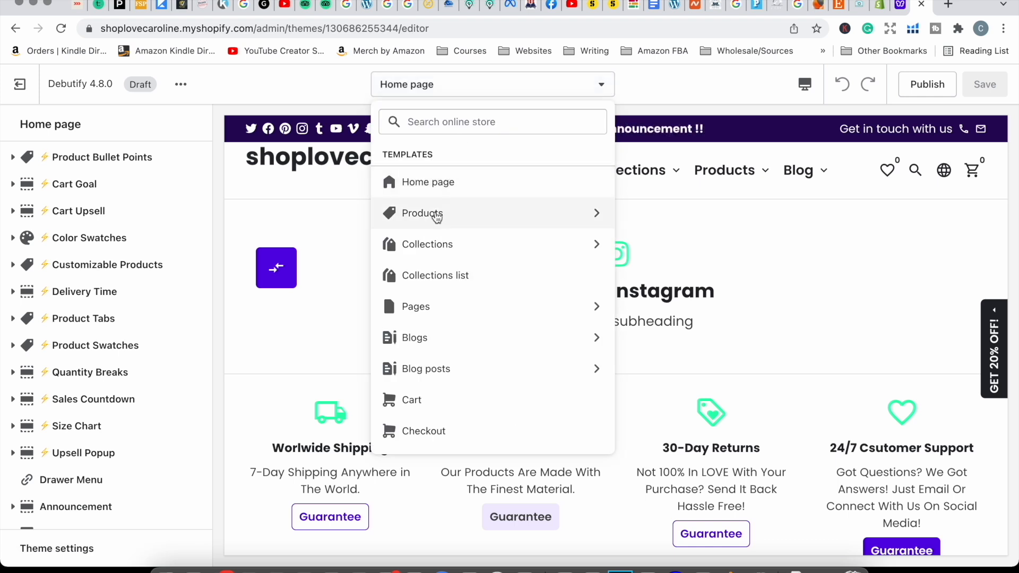
pyautogui.click(426, 306)
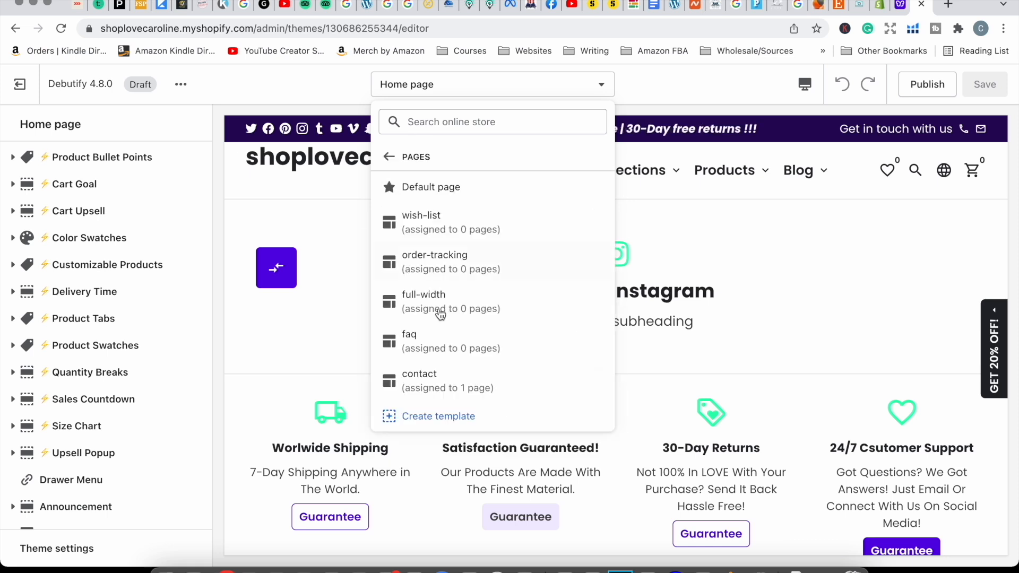
pyautogui.click(419, 89)
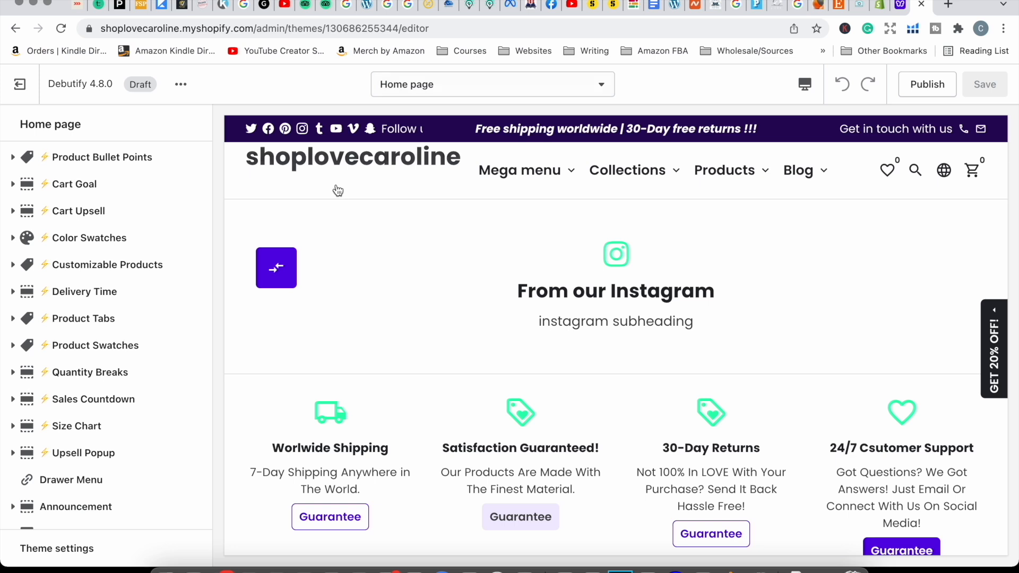
# Examine the theme's advanced settings, from the header and search options through product grid, localization, borders and checkout options
pyautogui.scroll(-1, 104, 438)
pyautogui.scroll(-2, 103, 438)
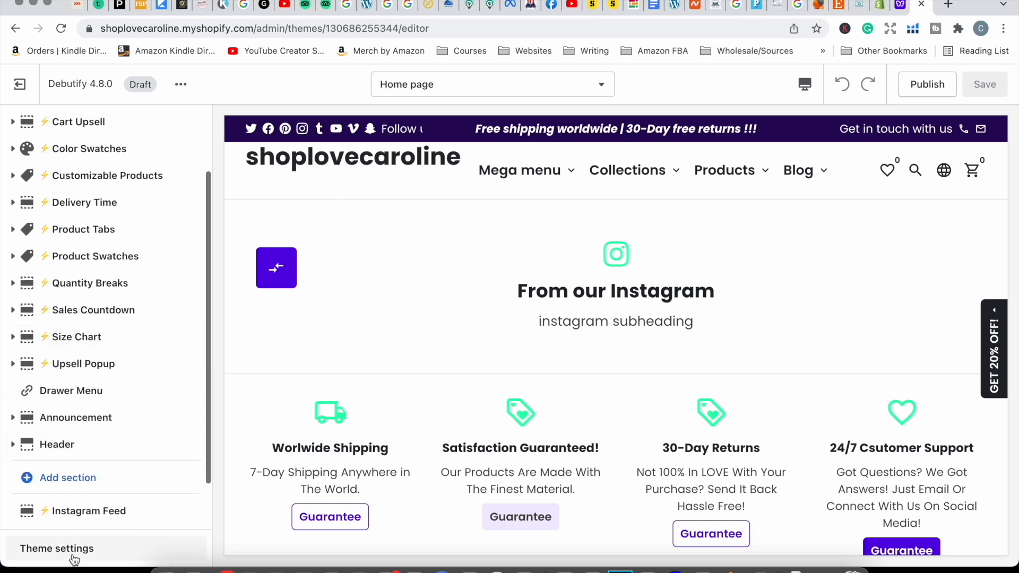
pyautogui.click(74, 555)
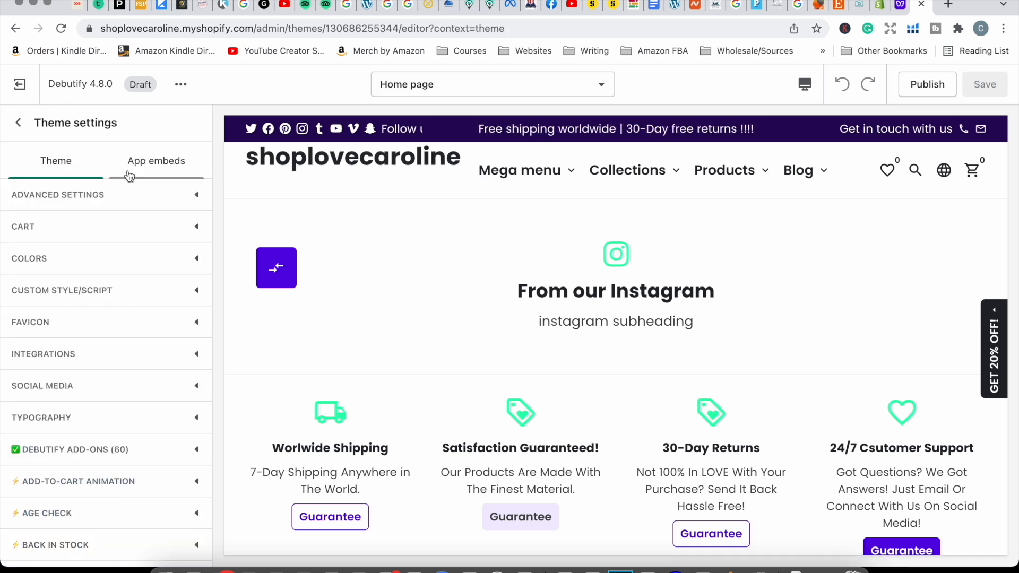
pyautogui.click(118, 201)
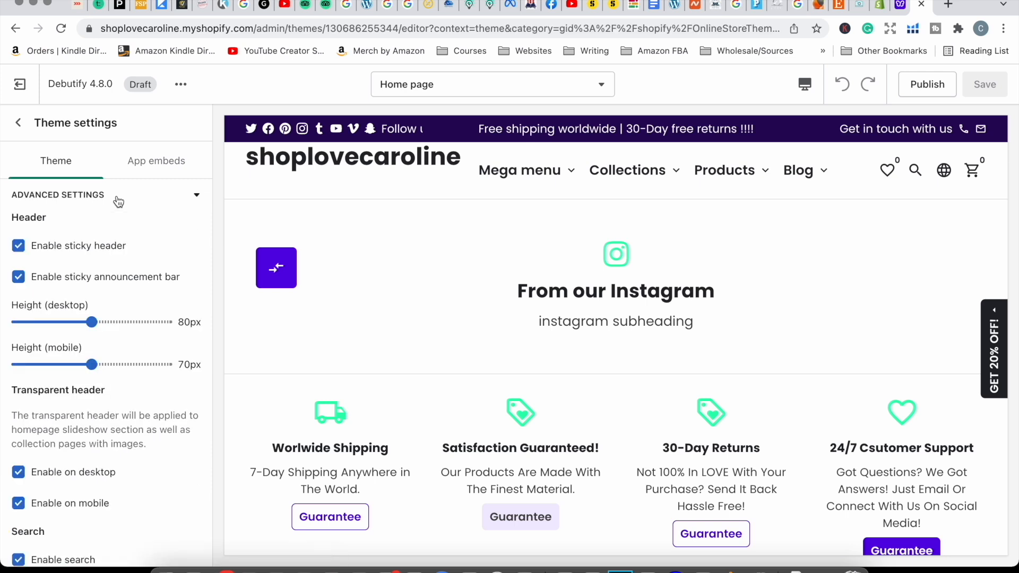
pyautogui.scroll(-3, 119, 261)
pyautogui.scroll(-14, 119, 259)
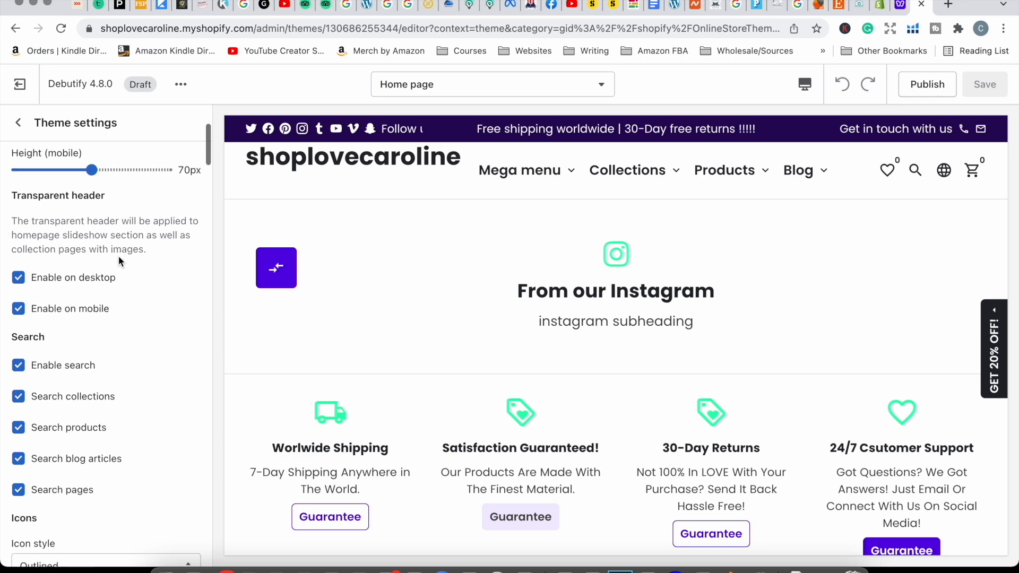
pyautogui.scroll(-17, 119, 256)
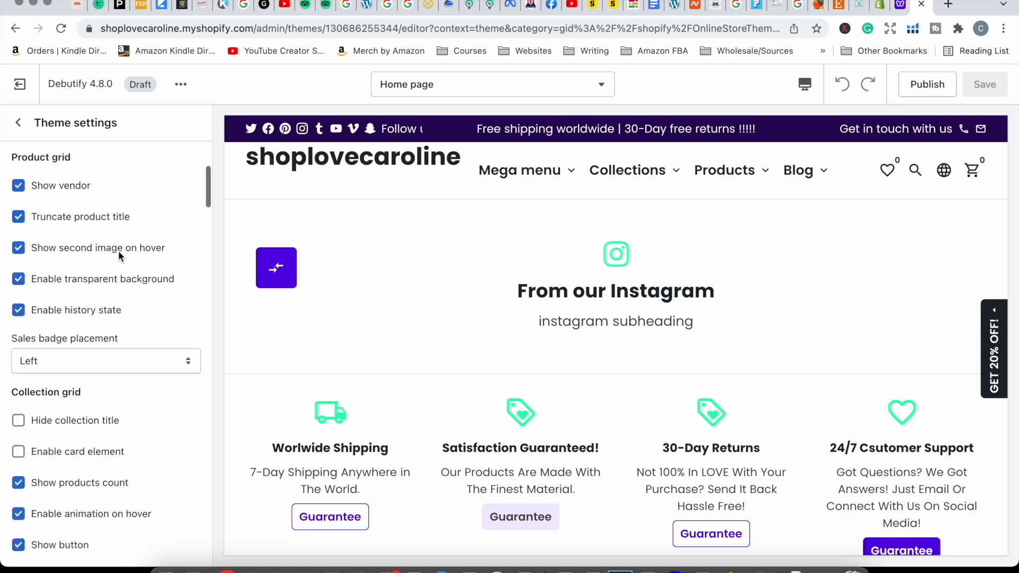
pyautogui.scroll(-18, 119, 253)
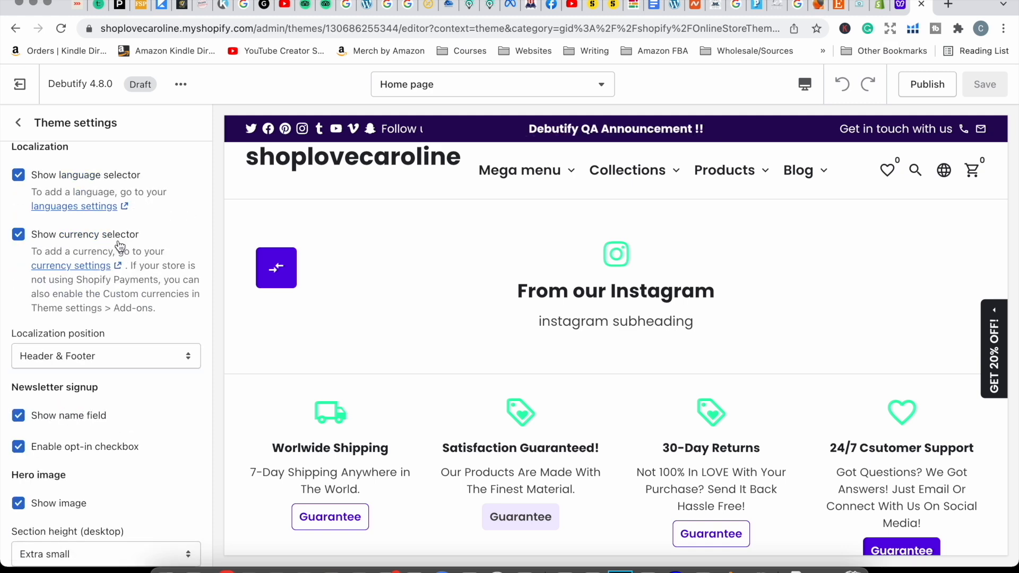
pyautogui.scroll(-4, 133, 287)
pyautogui.scroll(-20, 141, 320)
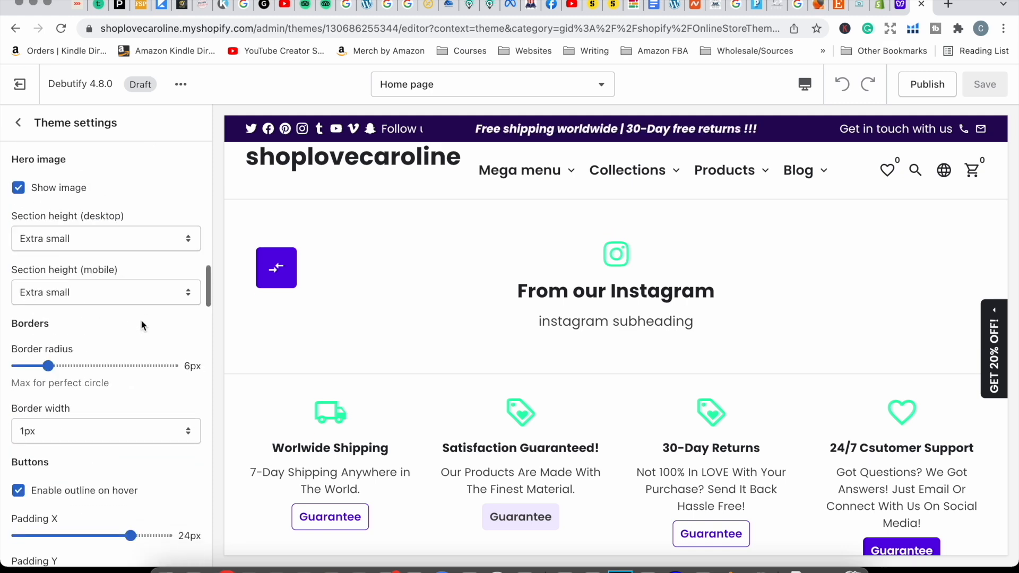
pyautogui.scroll(-20, 136, 291)
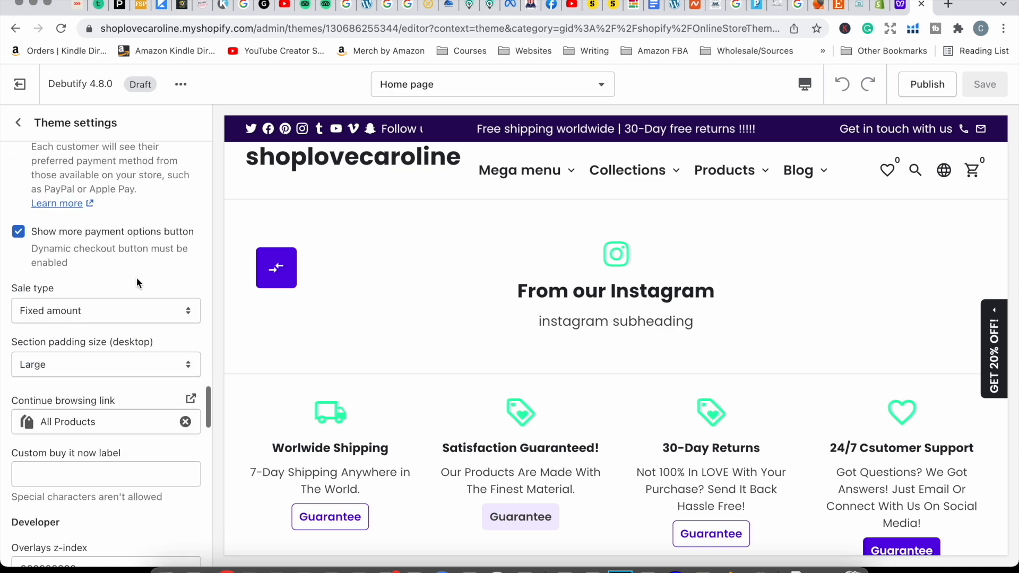
pyautogui.scroll(-20, 113, 214)
pyautogui.scroll(20, 114, 214)
# Look through the theme's other setting categories, including Colors and the Debutify add-ons
pyautogui.click(113, 214)
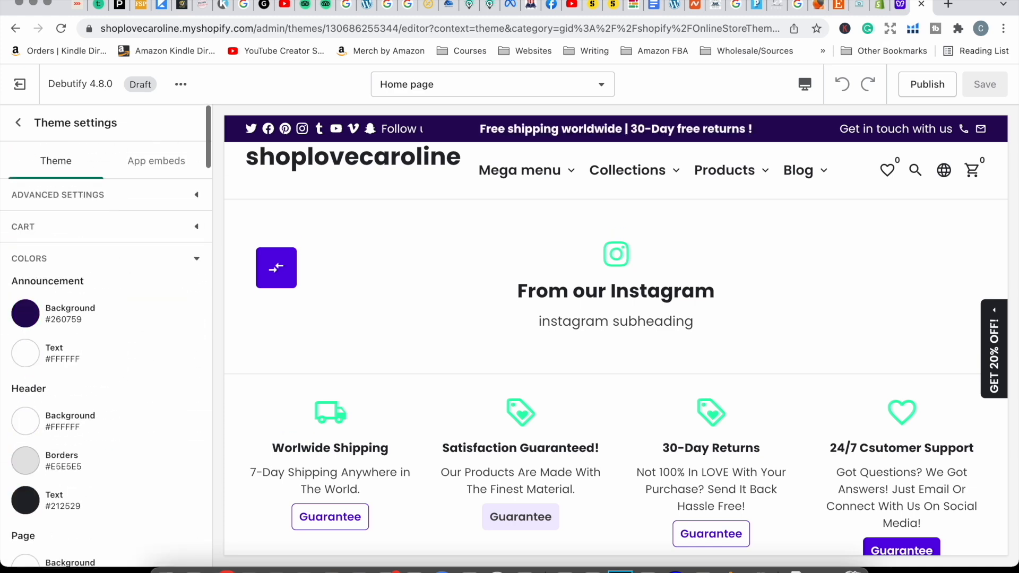
pyautogui.click(116, 259)
pyautogui.click(131, 296)
pyautogui.click(131, 296)
pyautogui.scroll(-5, 117, 276)
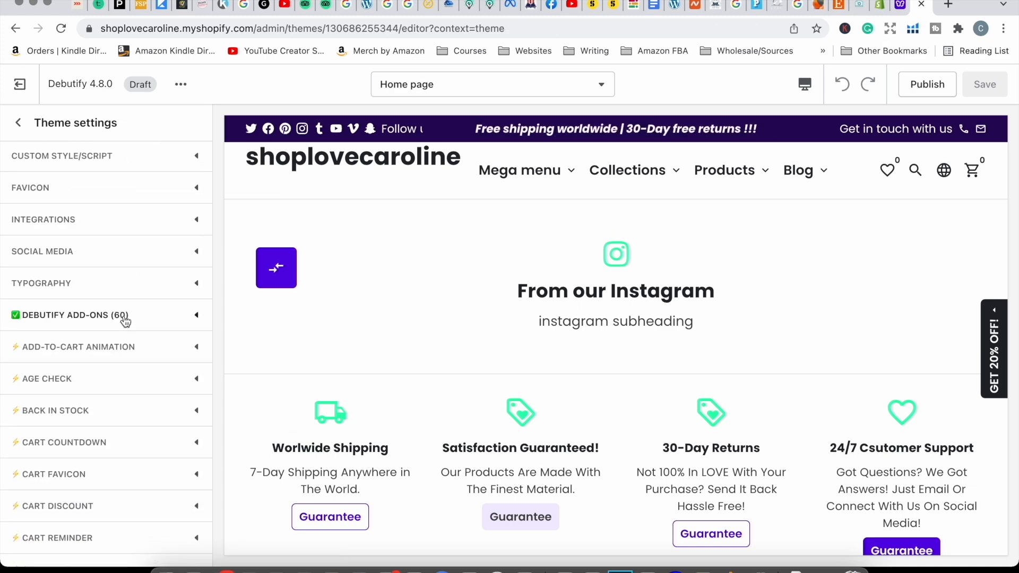
pyautogui.scroll(5, 117, 239)
pyautogui.scroll(-10, 126, 239)
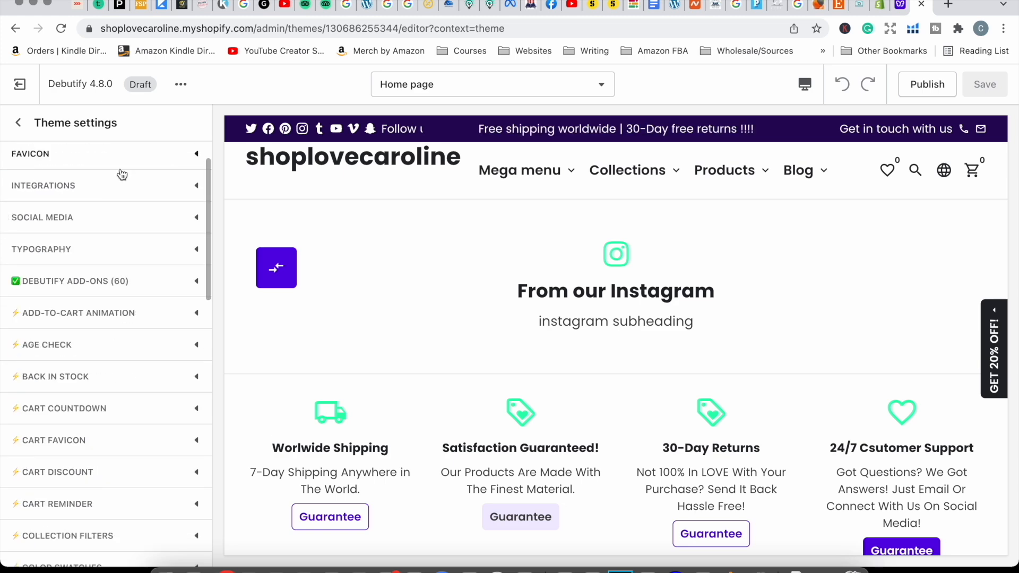
pyautogui.scroll(-5, 125, 265)
pyautogui.scroll(15, 121, 257)
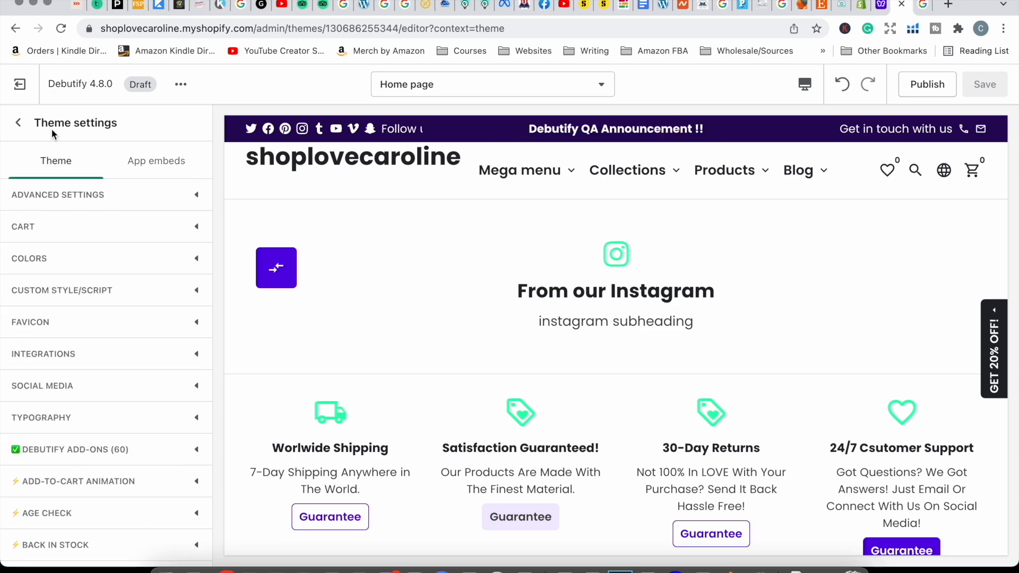
# Return to the home page's sections and open the Header section's settings
pyautogui.click(17, 126)
pyautogui.scroll(3, 50, 160)
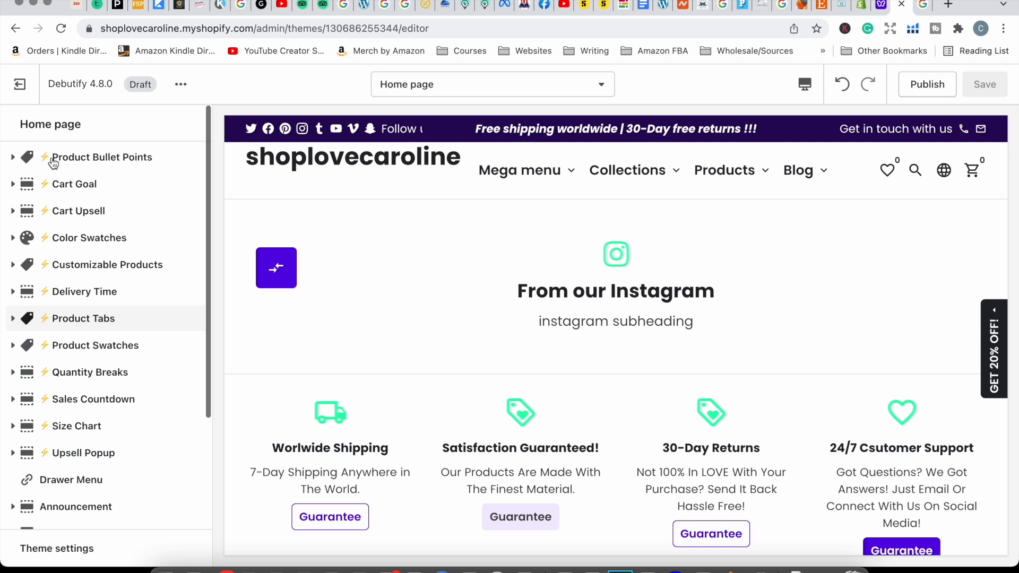
pyautogui.scroll(-3, 53, 262)
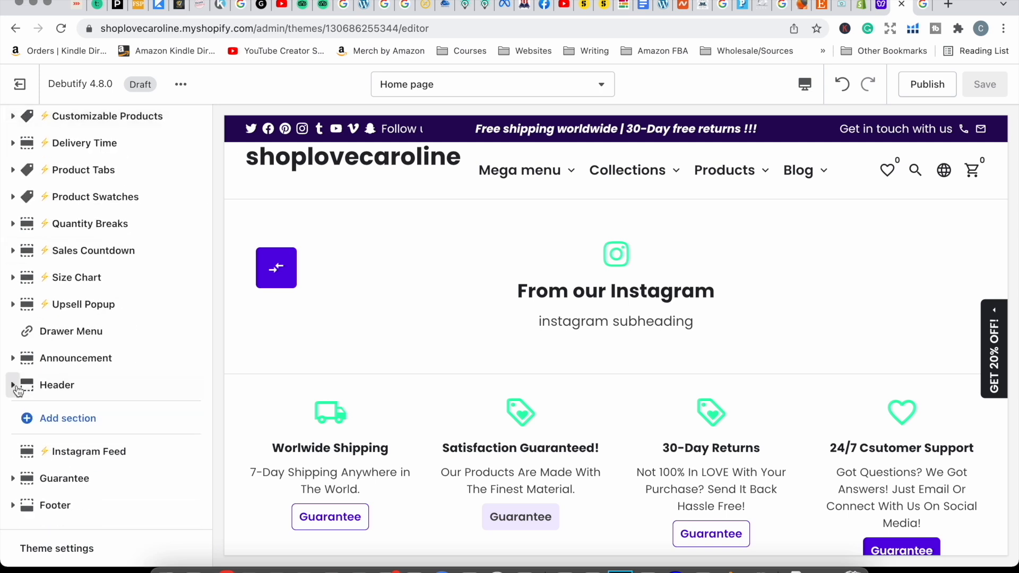
pyautogui.click(13, 385)
pyautogui.scroll(-1, 71, 389)
pyautogui.click(59, 332)
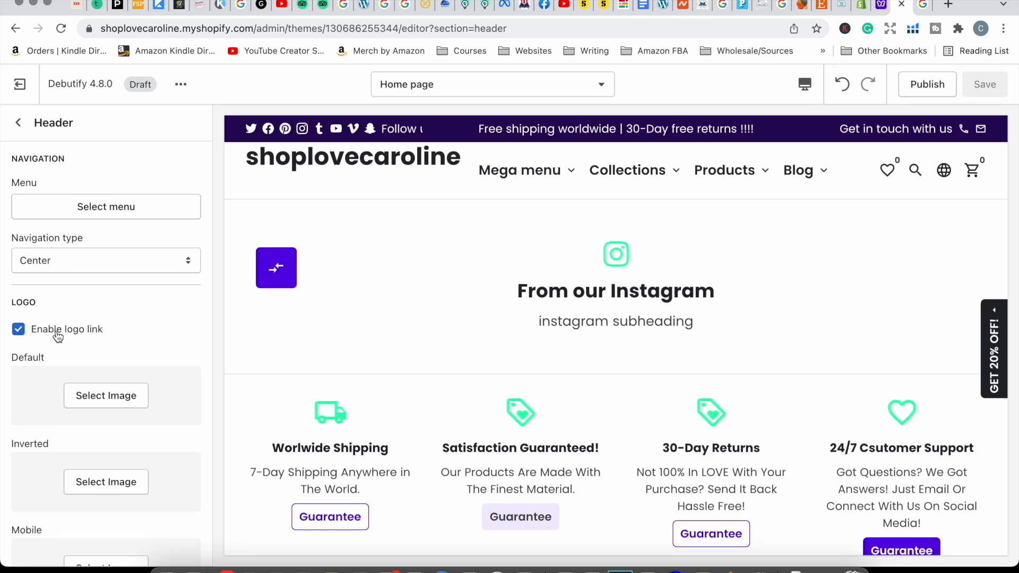
# Upload the store's script-lettered logo image and set it as the header's default logo
pyautogui.click(94, 404)
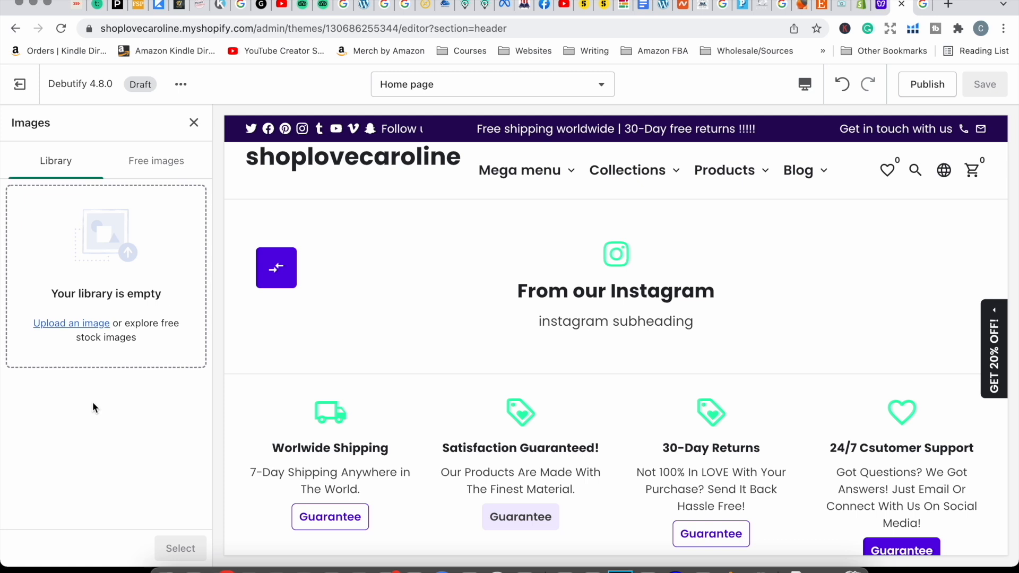
pyautogui.click(166, 571)
pyautogui.click(209, 331)
pyautogui.moveTo(224, 334); pyautogui.dragTo(115, 229)
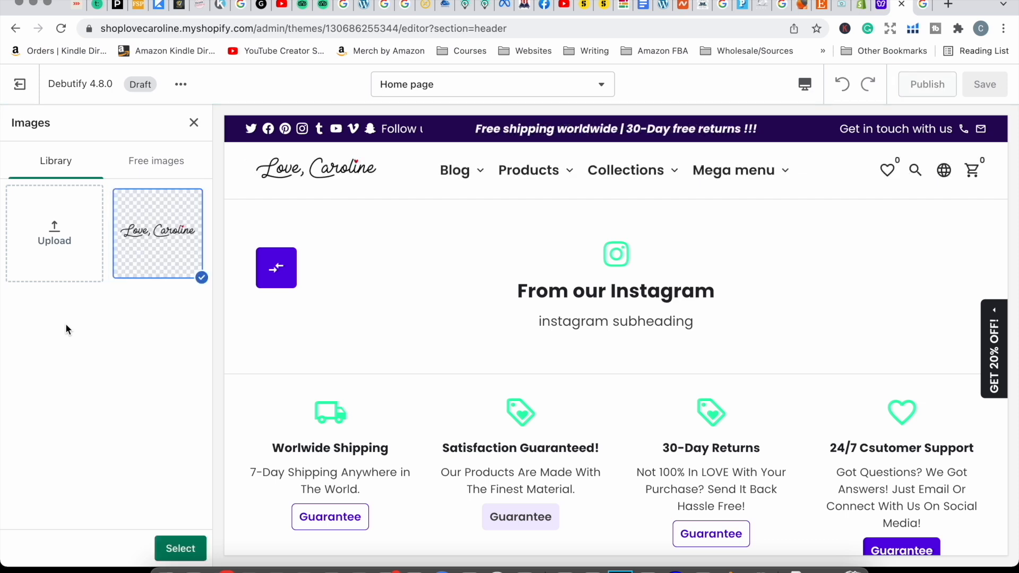
pyautogui.click(184, 553)
# Review the header's logo, logo size and menu options, and return to the home page's section list
pyautogui.scroll(-2, 129, 347)
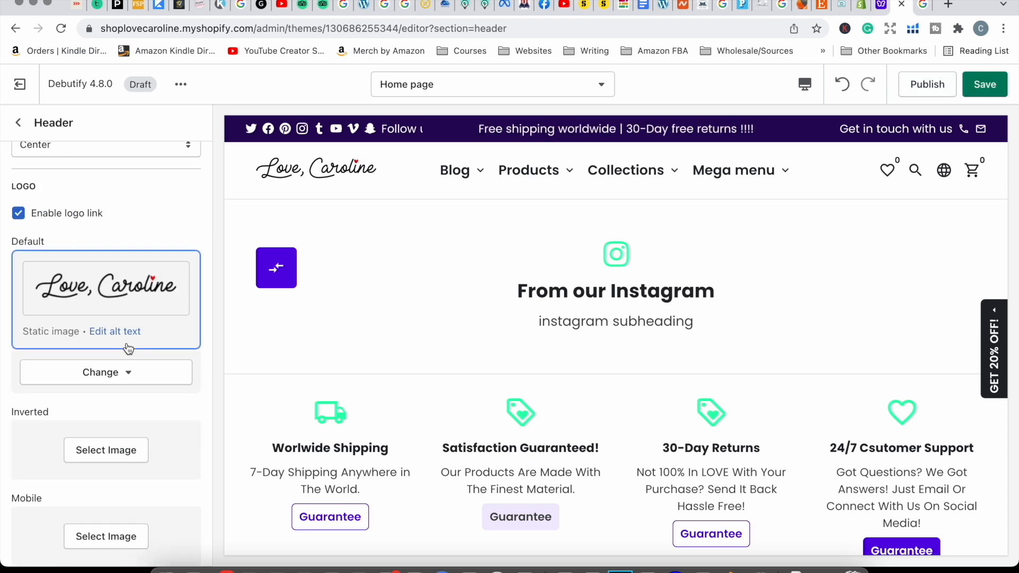
pyautogui.scroll(-8, 137, 387)
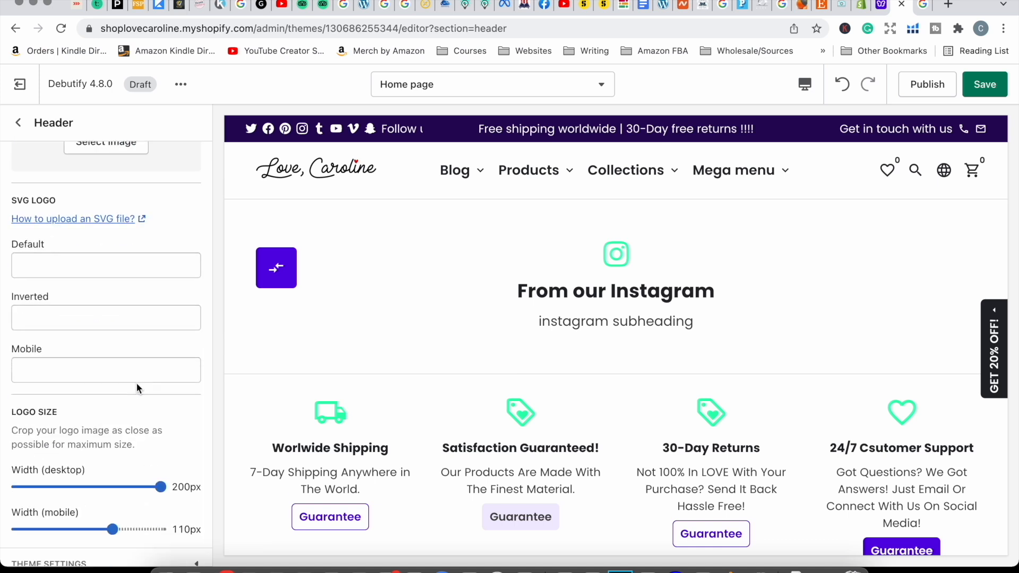
pyautogui.scroll(8, 135, 384)
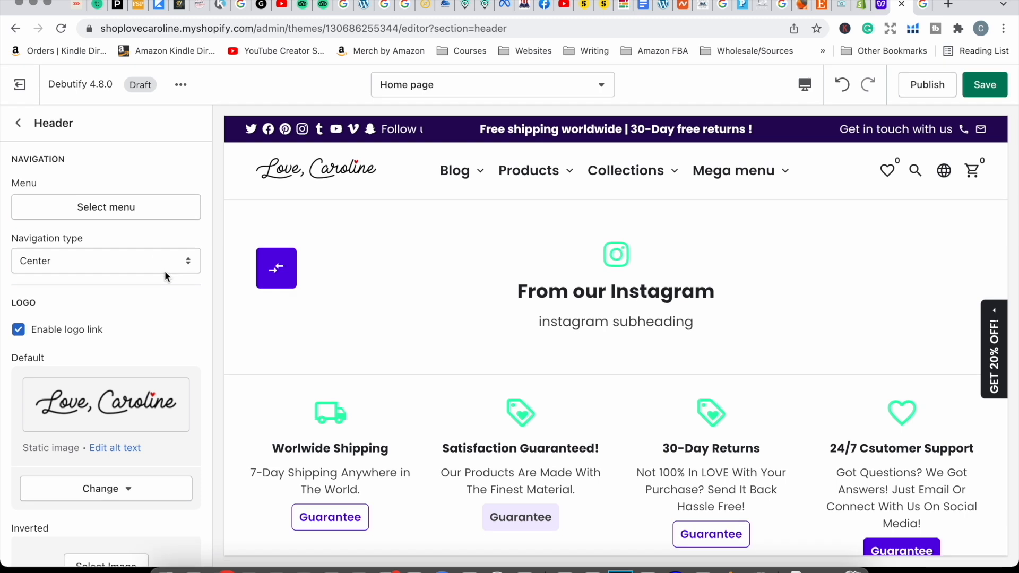
pyautogui.click(148, 213)
pyautogui.click(193, 125)
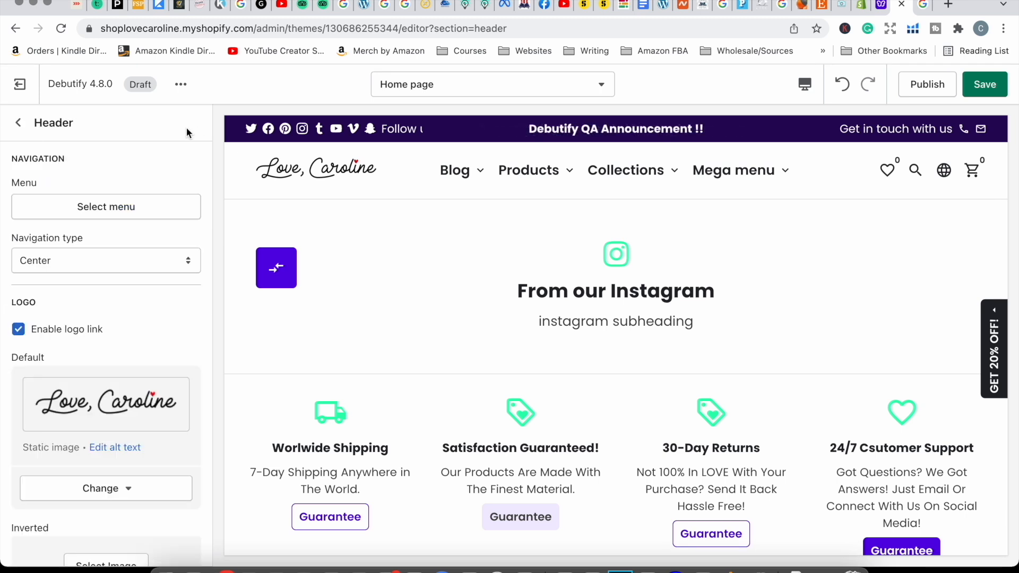
pyautogui.click(18, 123)
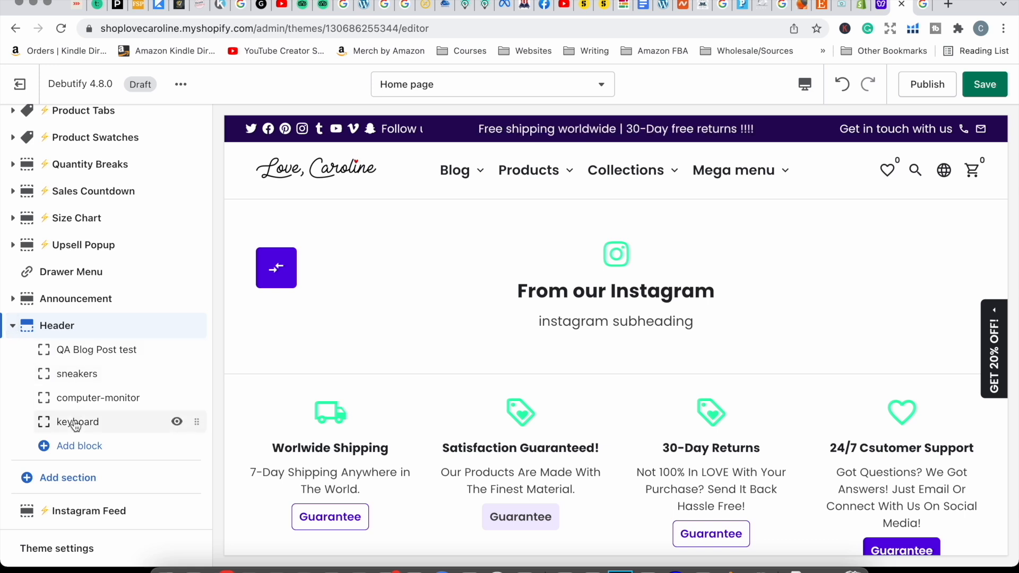
# Review the link, position and blog options of the header's QA Blog Post test block, and return to the section list
pyautogui.click(85, 350)
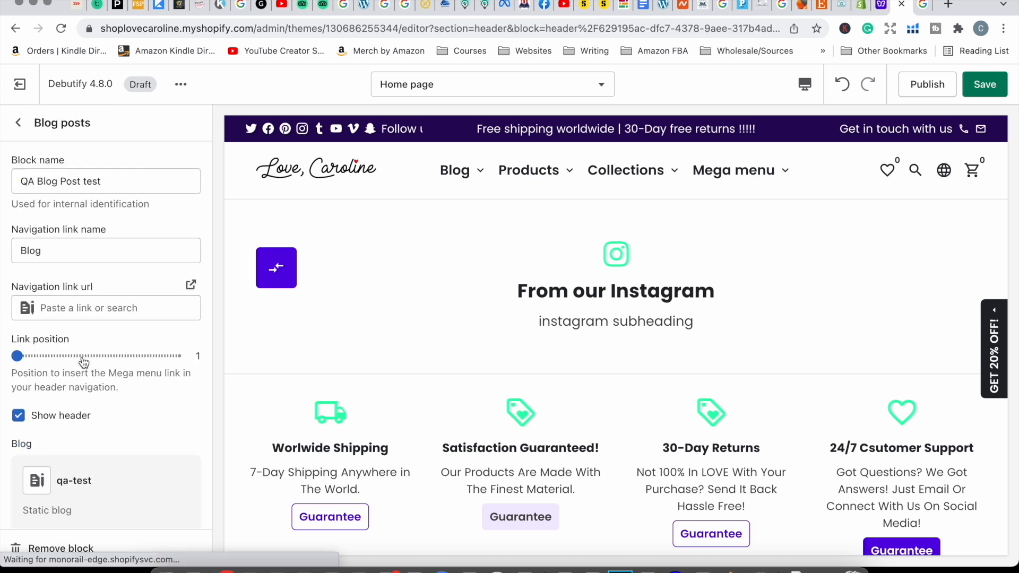
pyautogui.scroll(-1, 82, 358)
pyautogui.scroll(1, 82, 358)
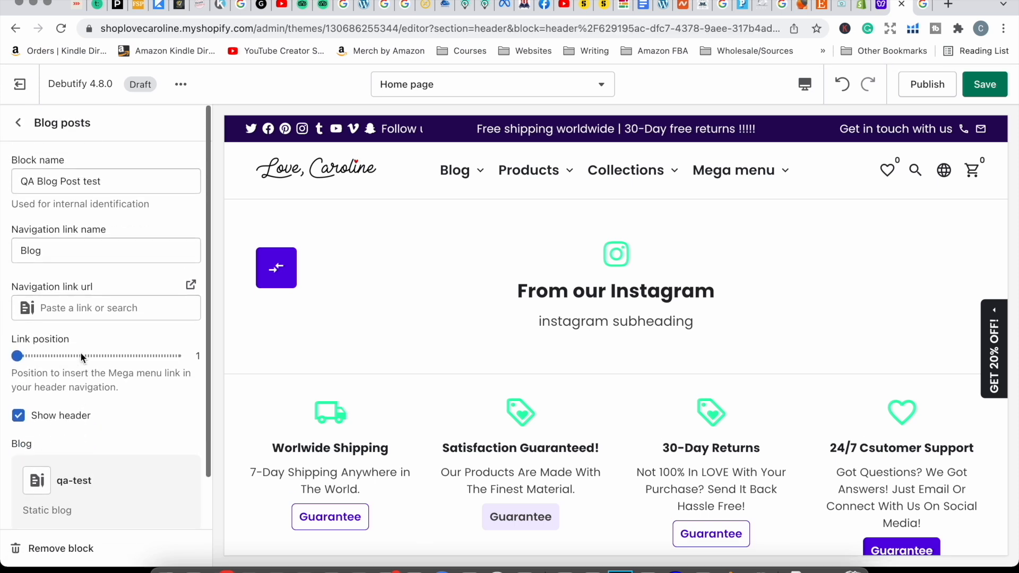
pyautogui.moveTo(482, 181)
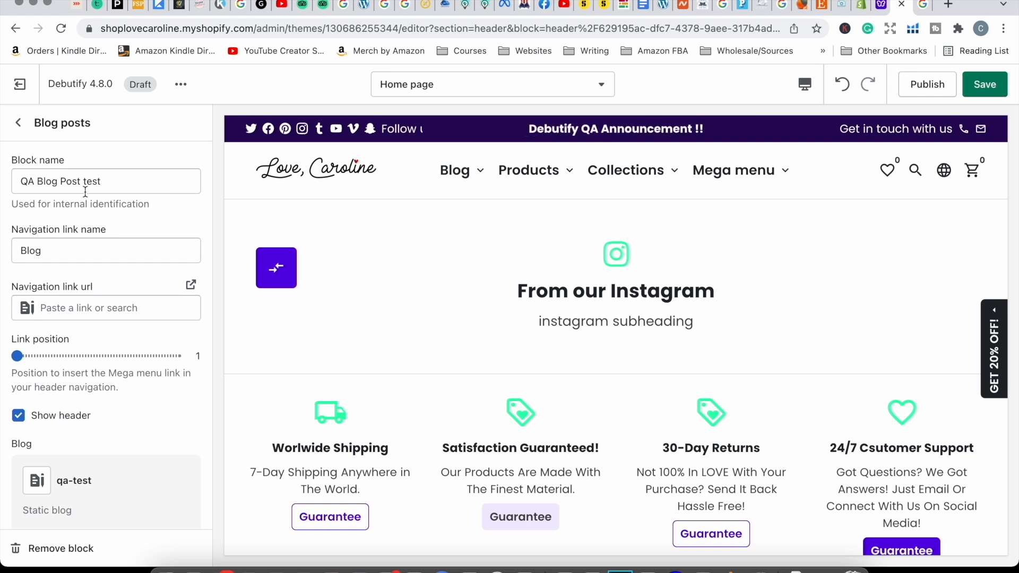
pyautogui.click(19, 420)
pyautogui.click(20, 419)
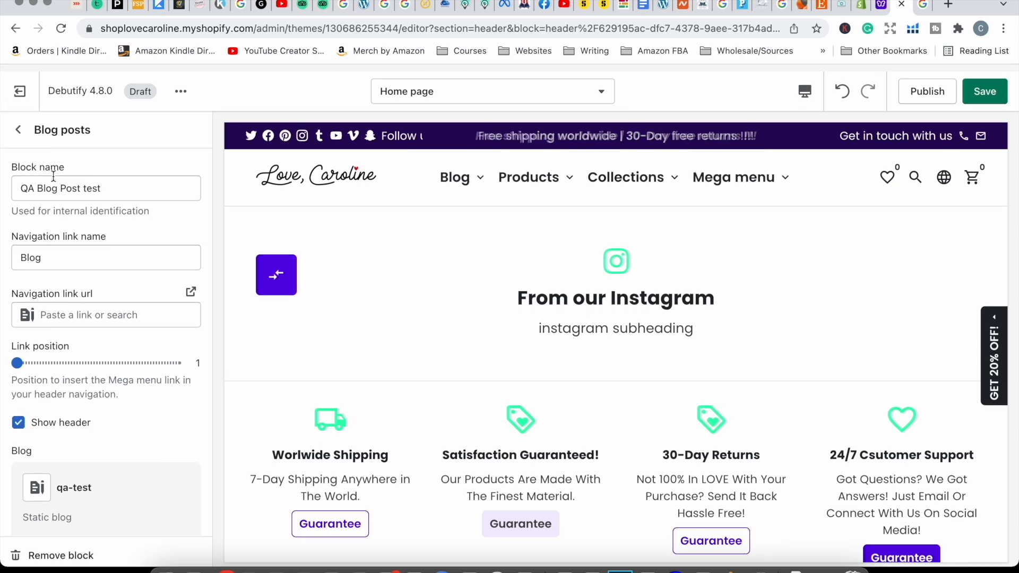
pyautogui.click(19, 130)
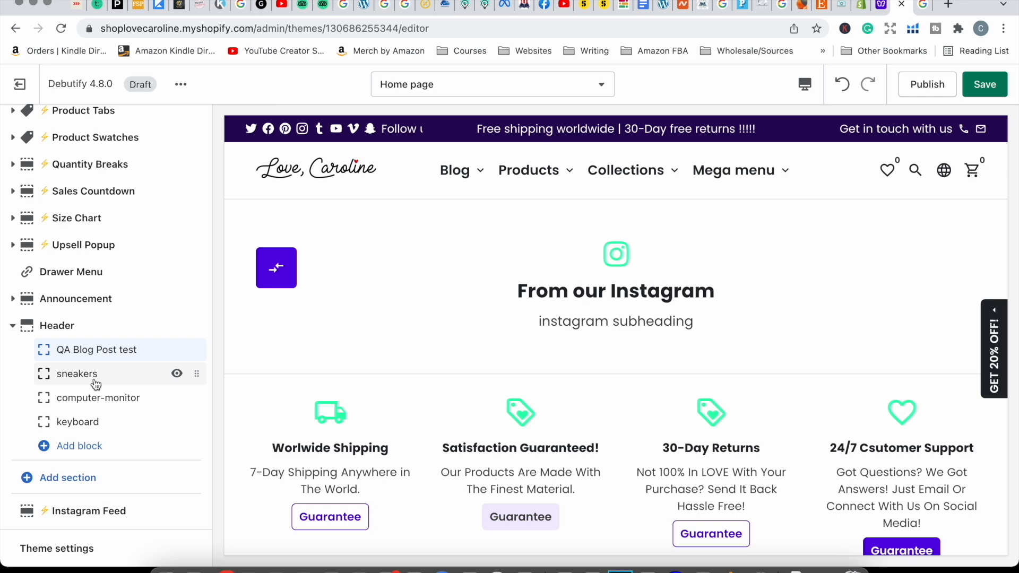
# Collapse the Header section and turn off the Footer section's powered by Shopify and theme by Debutify credentials
pyautogui.click(12, 325)
pyautogui.scroll(1, 43, 340)
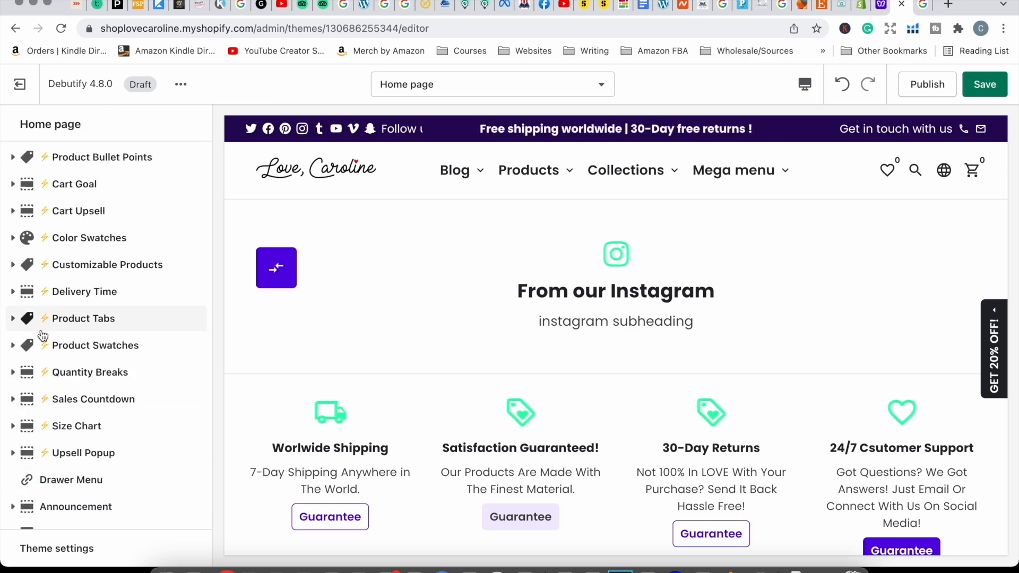
pyautogui.scroll(-3, 42, 335)
pyautogui.click(56, 507)
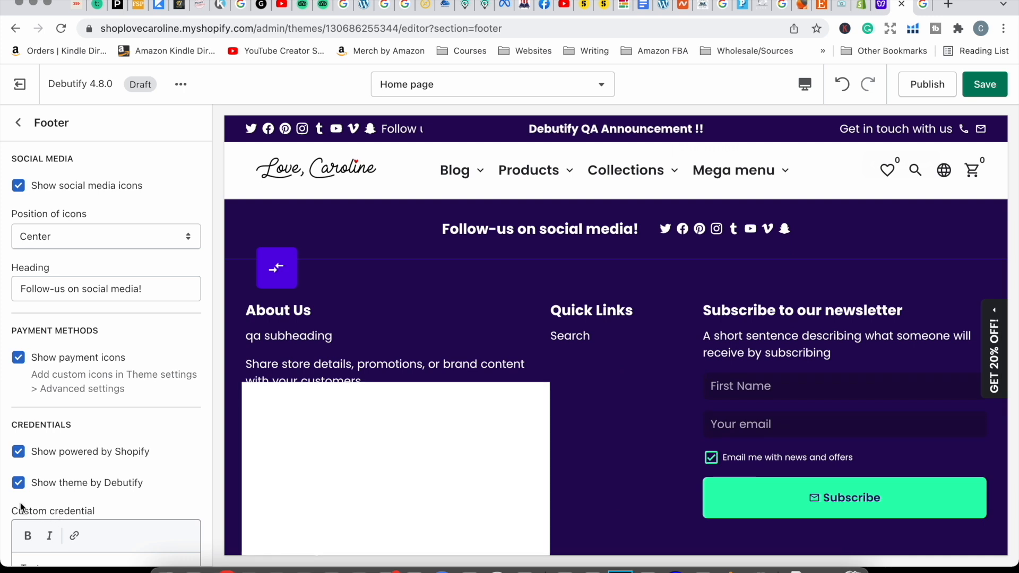
pyautogui.scroll(-1, 20, 507)
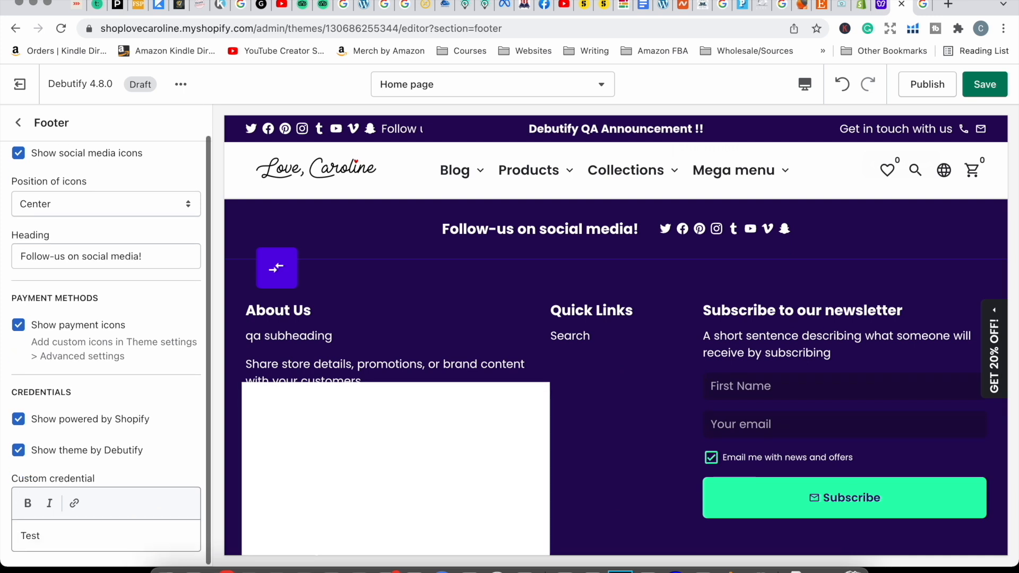
pyautogui.click(18, 450)
pyautogui.scroll(-1, 51, 436)
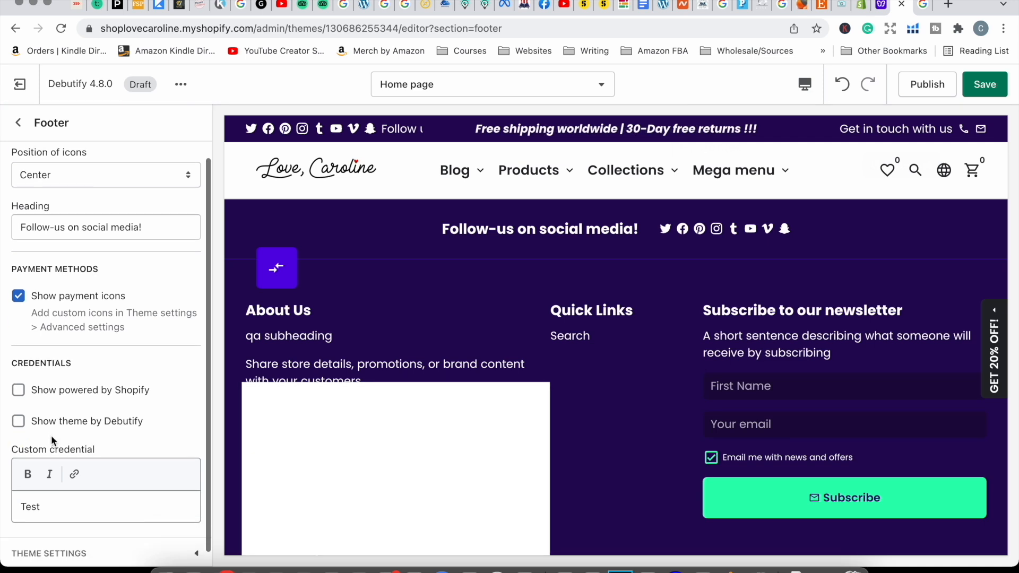
# Clear the footer's custom credential text and turn off its payment icons
pyautogui.scroll(-8, 323, 391)
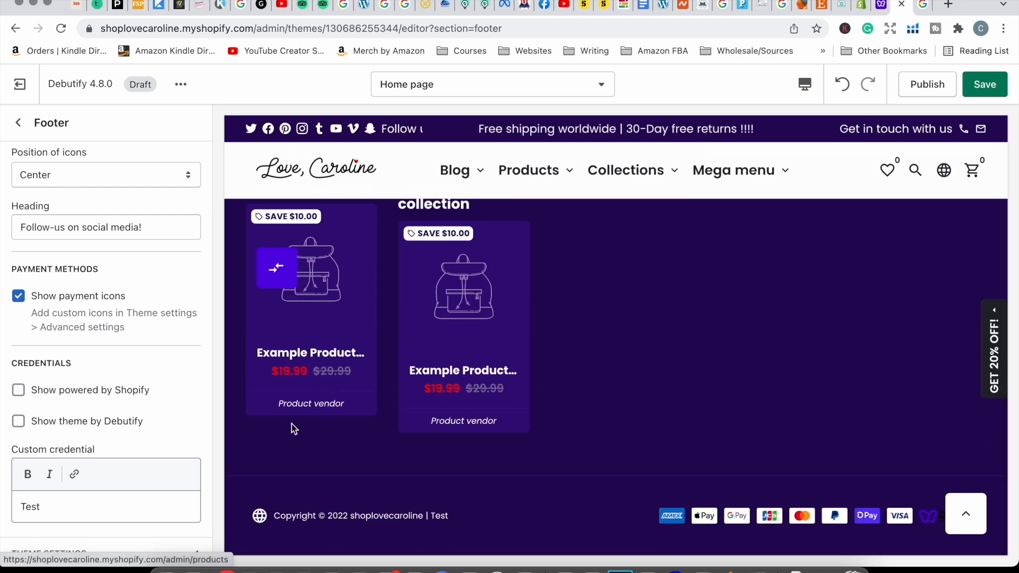
pyautogui.moveTo(64, 509); pyautogui.dragTo(1, 484)
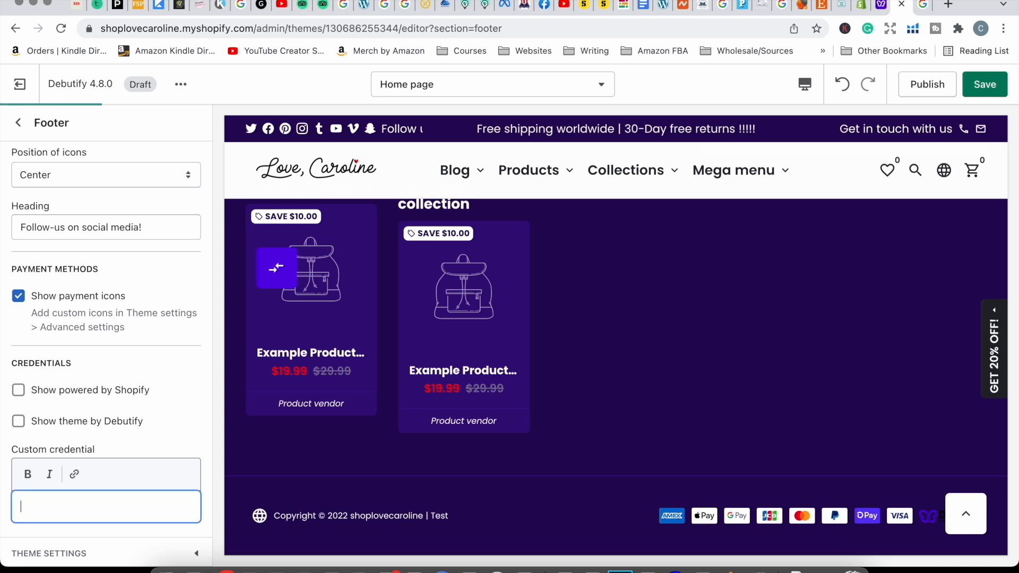
pyautogui.press('Tab')
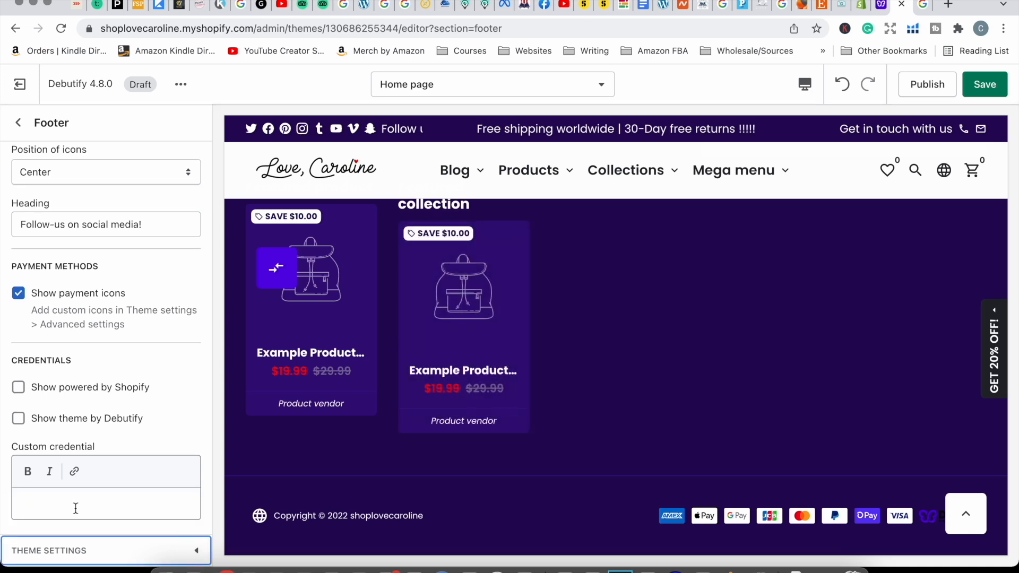
pyautogui.scroll(-1, 72, 448)
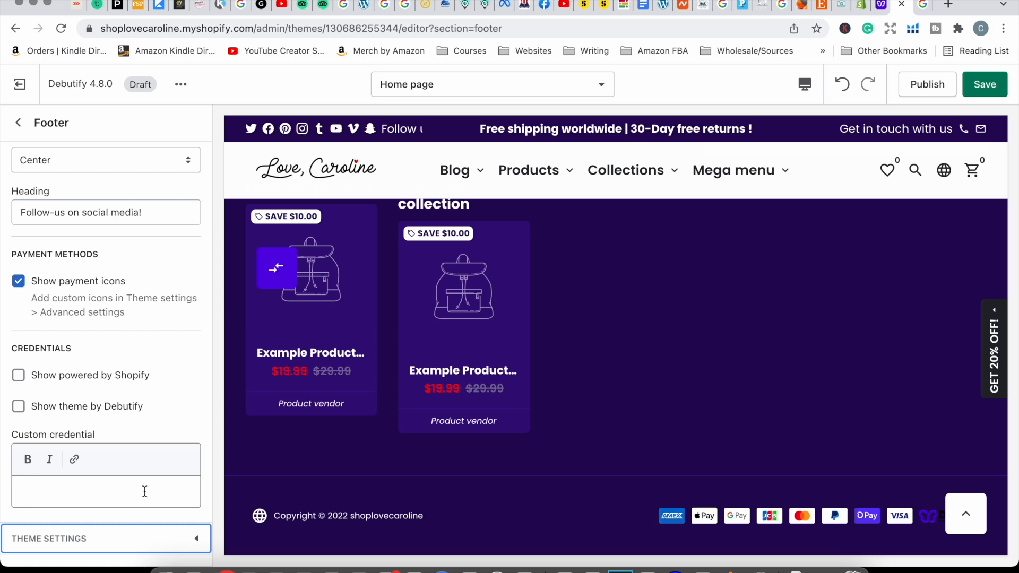
pyautogui.click(18, 282)
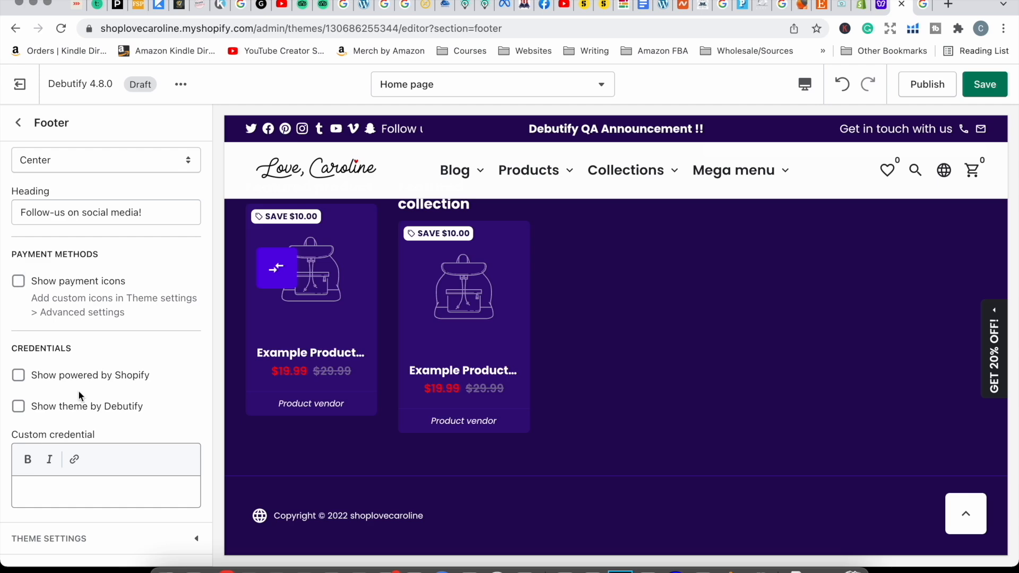
# Change the footer's social media heading to "Connect With Us!", keeping the icons centered
pyautogui.scroll(3, 125, 419)
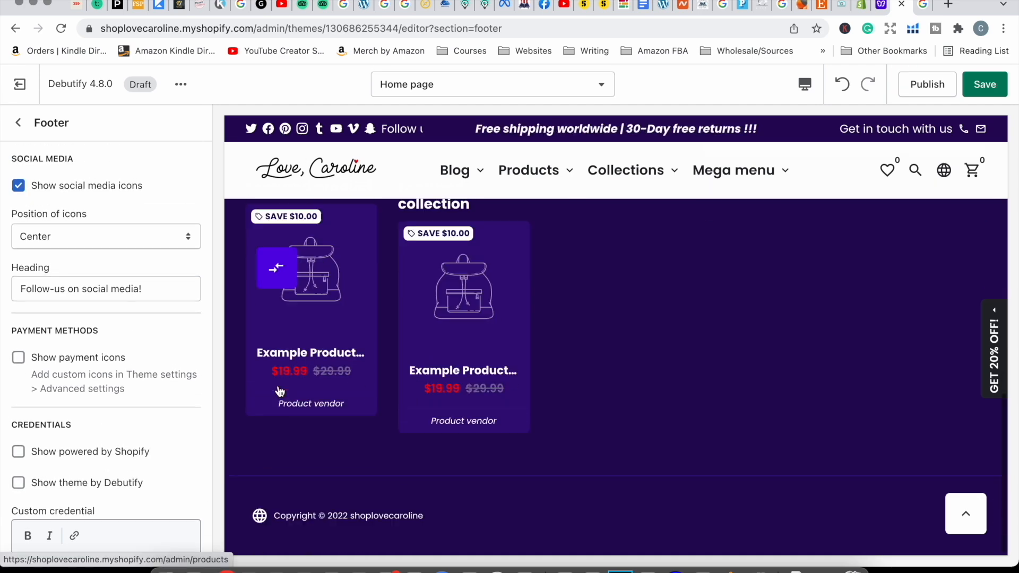
pyautogui.scroll(12, 278, 388)
pyautogui.scroll(-4, 278, 389)
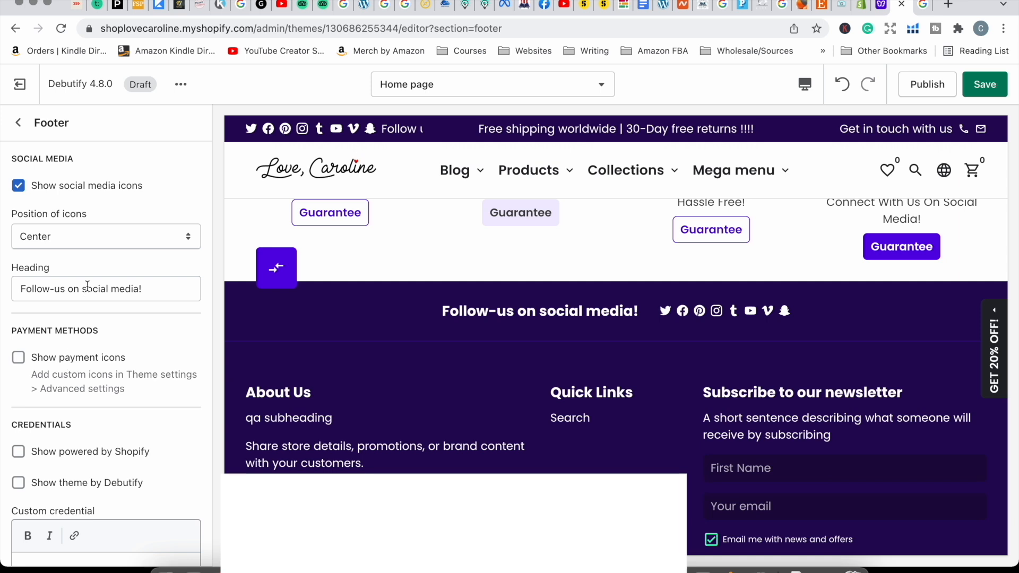
pyautogui.click(84, 238)
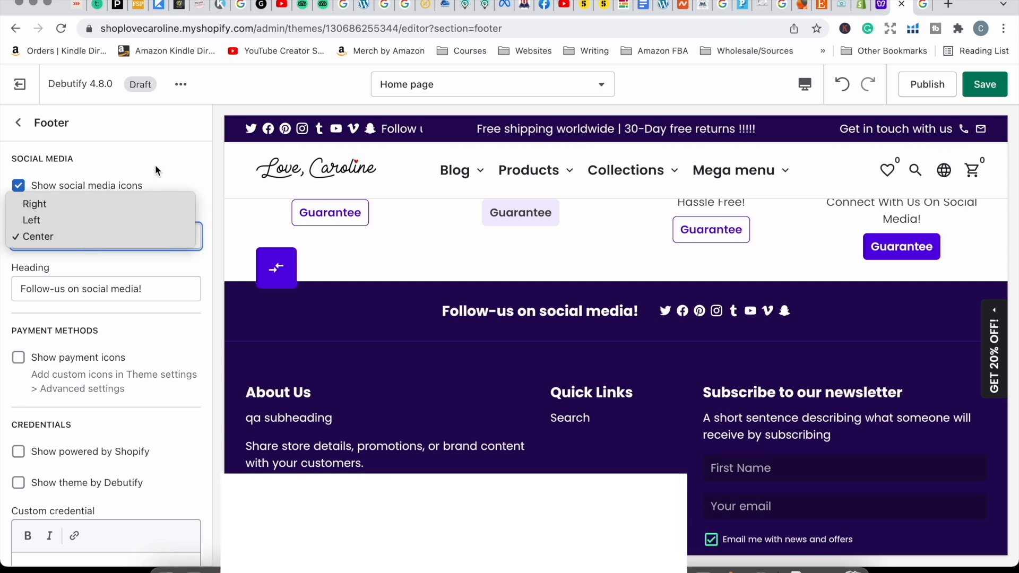
pyautogui.click(118, 287)
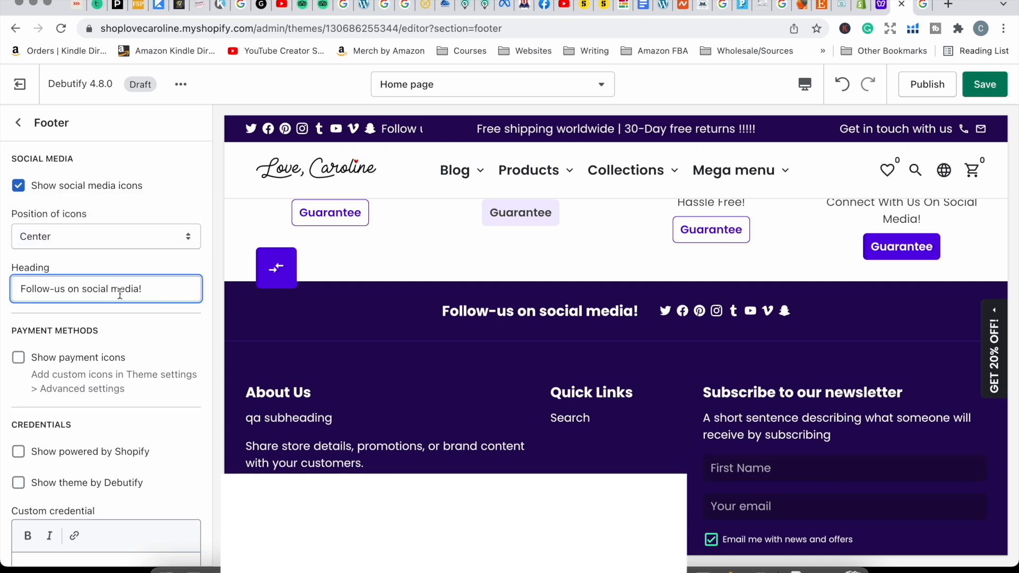
pyautogui.moveTo(139, 292); pyautogui.dragTo(22, 290)
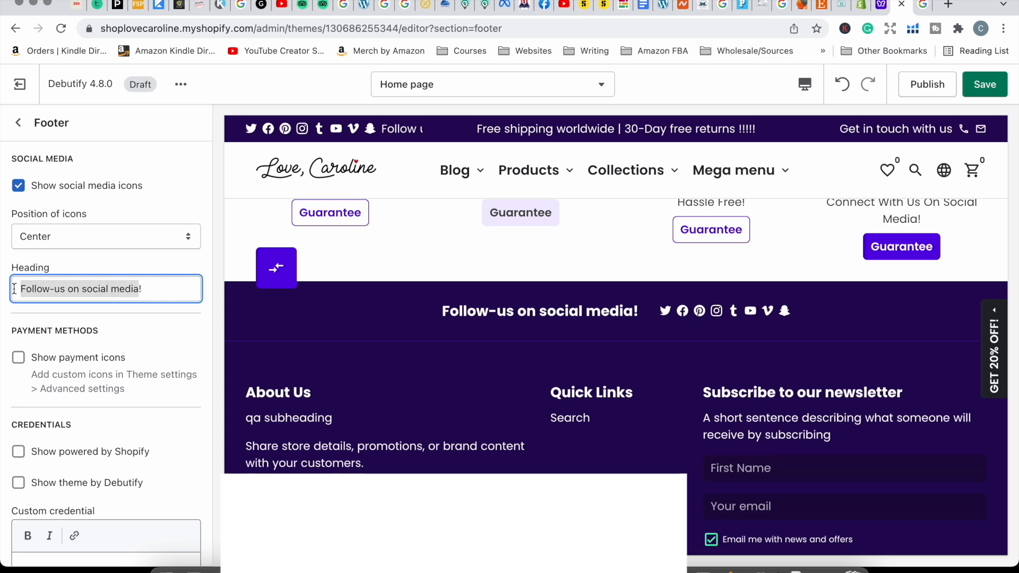
pyautogui.write('Connect With ')
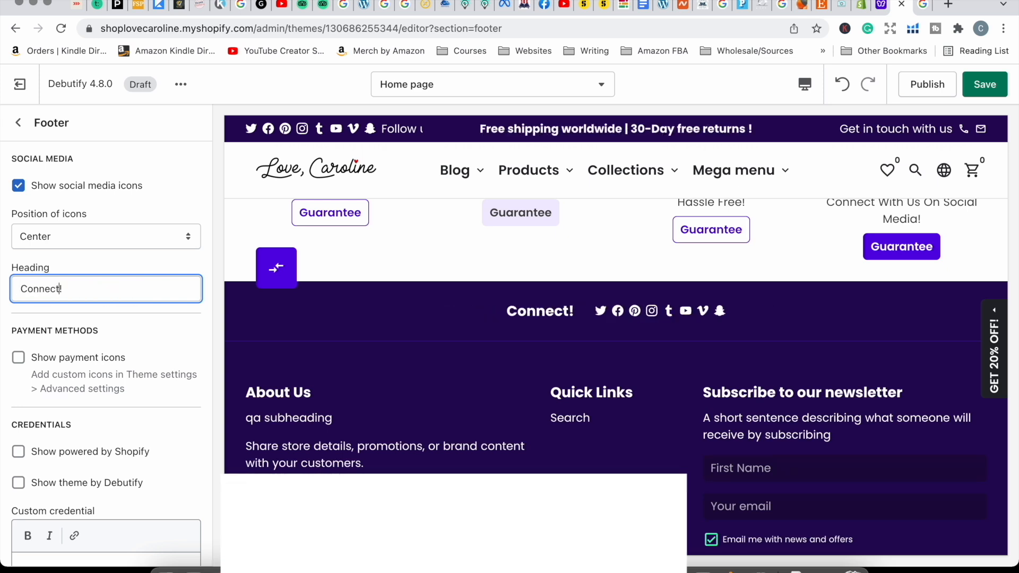
pyautogui.write('u')
pyautogui.press('BackSpace')
pyautogui.write('Us')
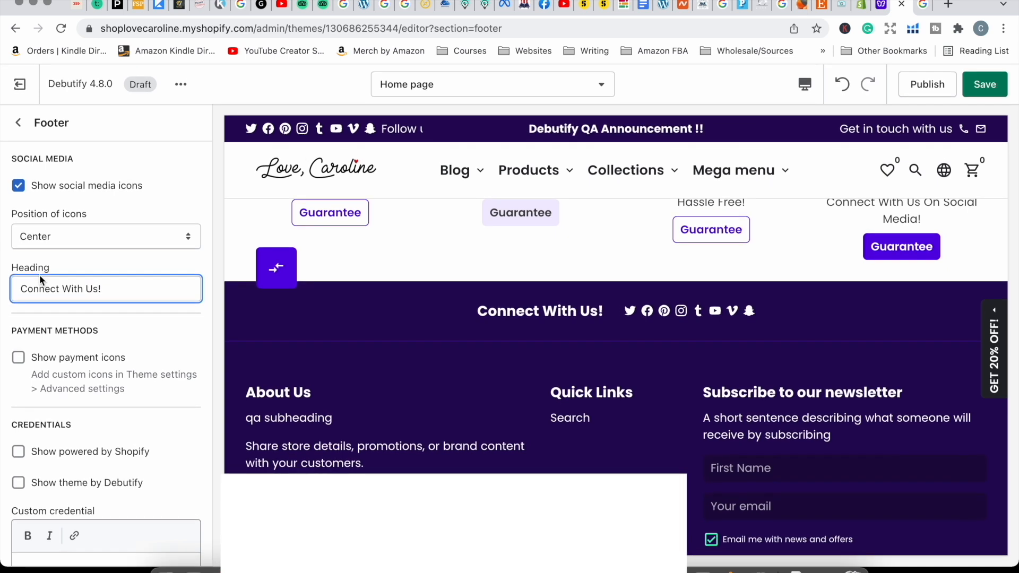
pyautogui.scroll(-3, 39, 275)
pyautogui.scroll(3, 34, 280)
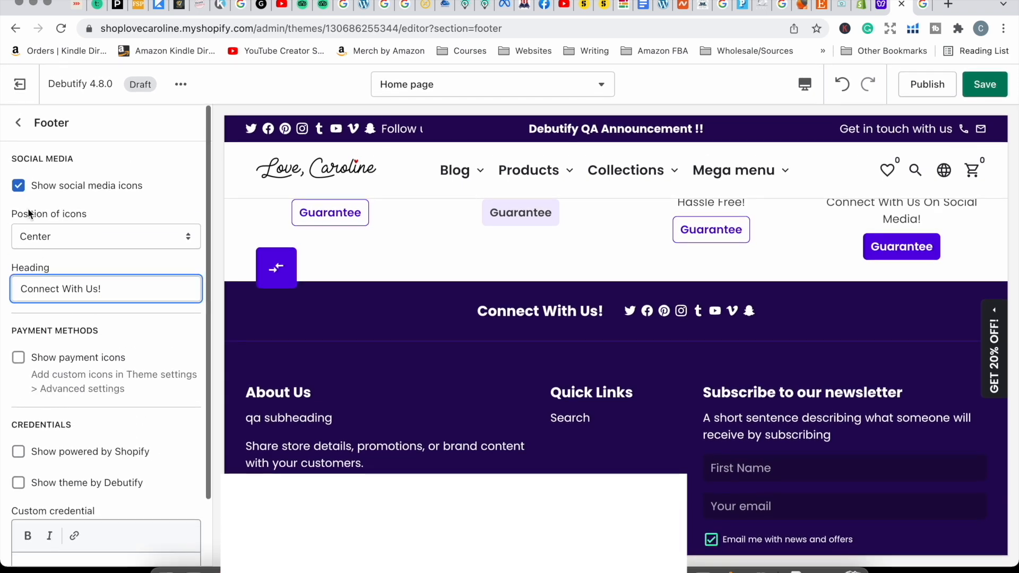
# Rename the footer's Quick Links menu block to "Information/Links"
pyautogui.click(23, 126)
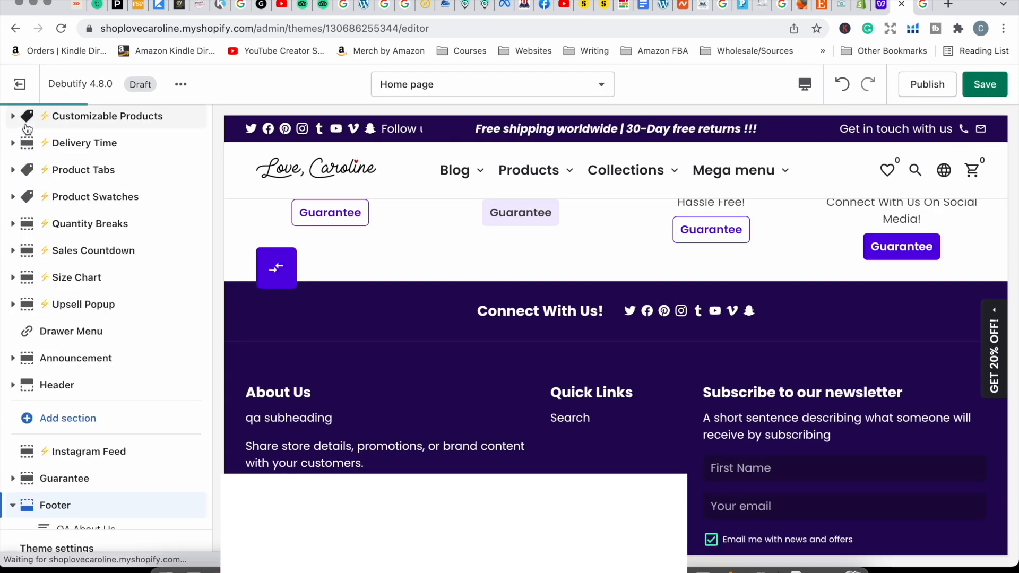
pyautogui.scroll(-3, 45, 428)
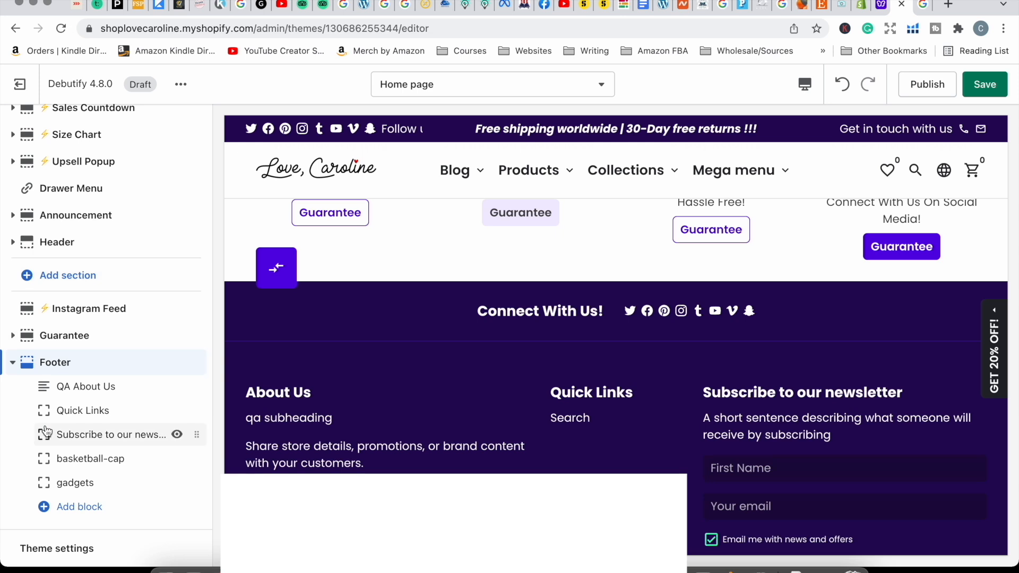
pyautogui.click(69, 418)
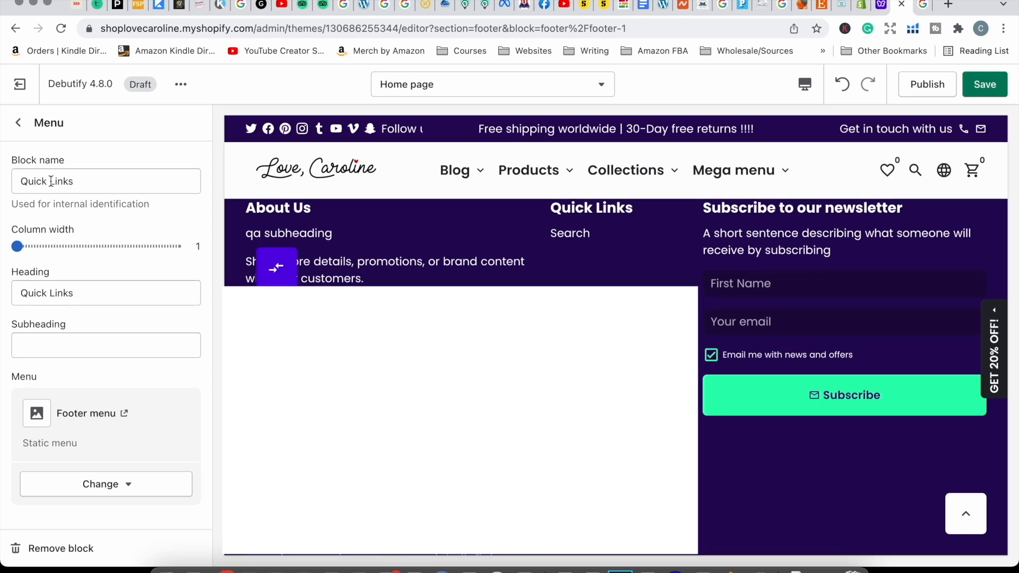
pyautogui.moveTo(76, 181); pyautogui.dragTo(3, 168)
pyautogui.write('INfro')
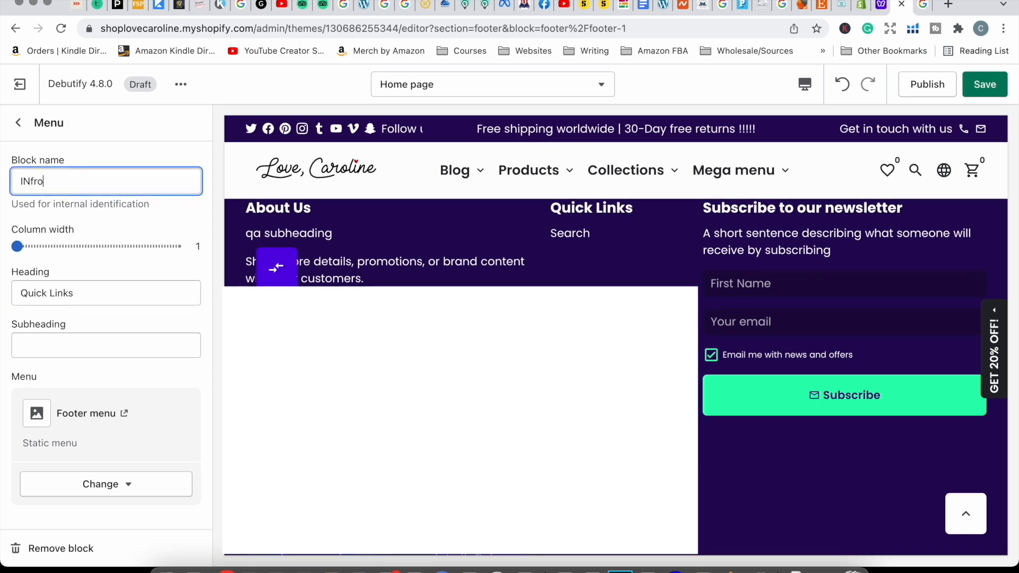
pyautogui.write('nformation')
pyautogui.press('Tab')
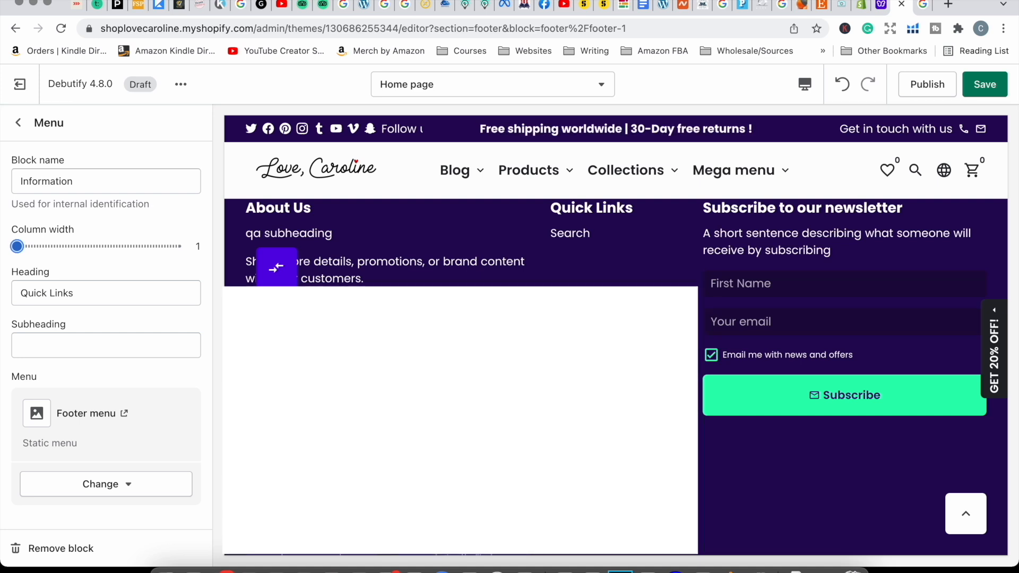
pyautogui.moveTo(77, 183); pyautogui.dragTo(27, 182)
pyautogui.click(97, 187)
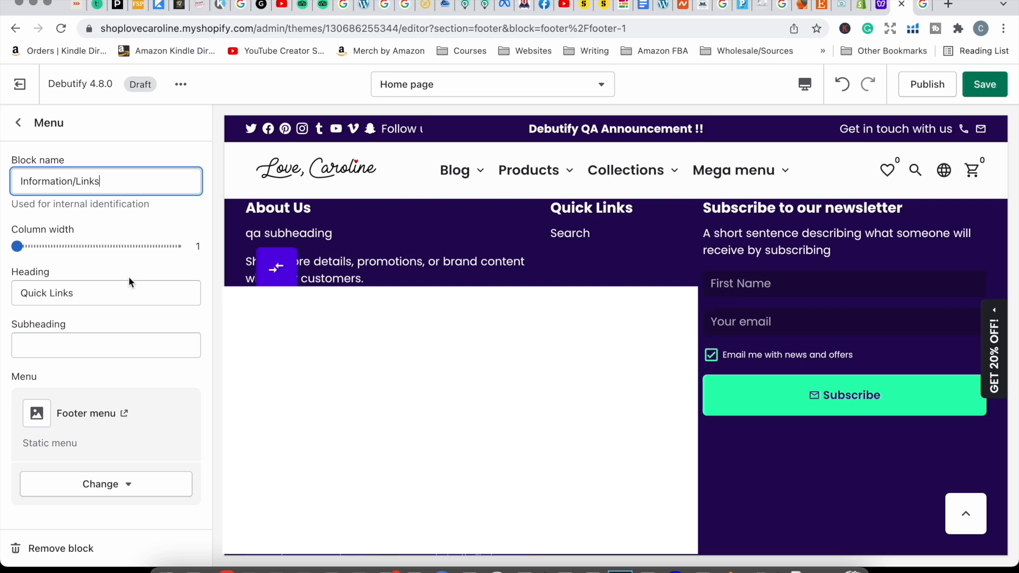
# Set the footer menu block's heading to "Information" and return to the section list
pyautogui.tripleClick(129, 292)
pyautogui.write('Informa')
pyautogui.press('Tab')
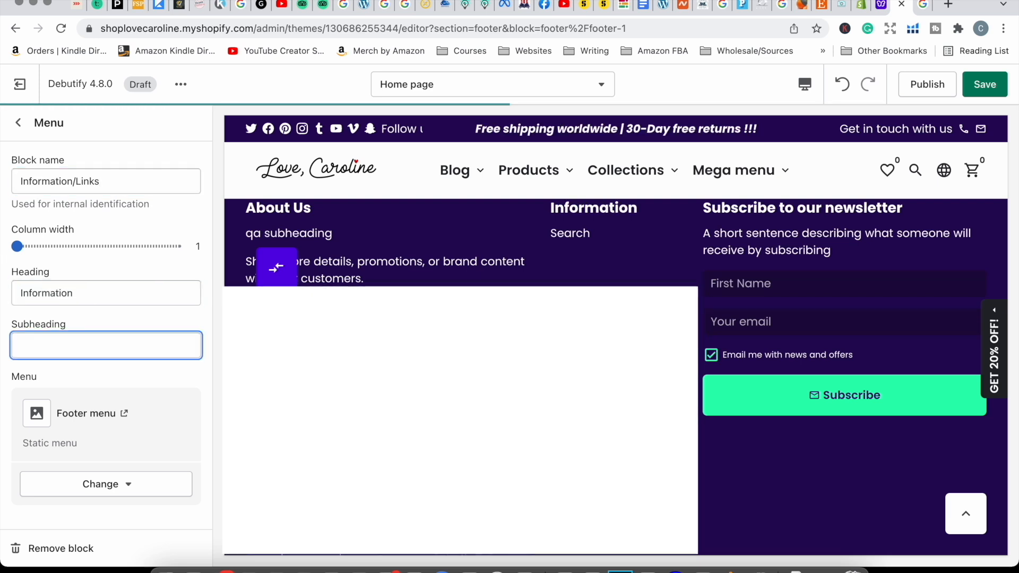
pyautogui.click(17, 123)
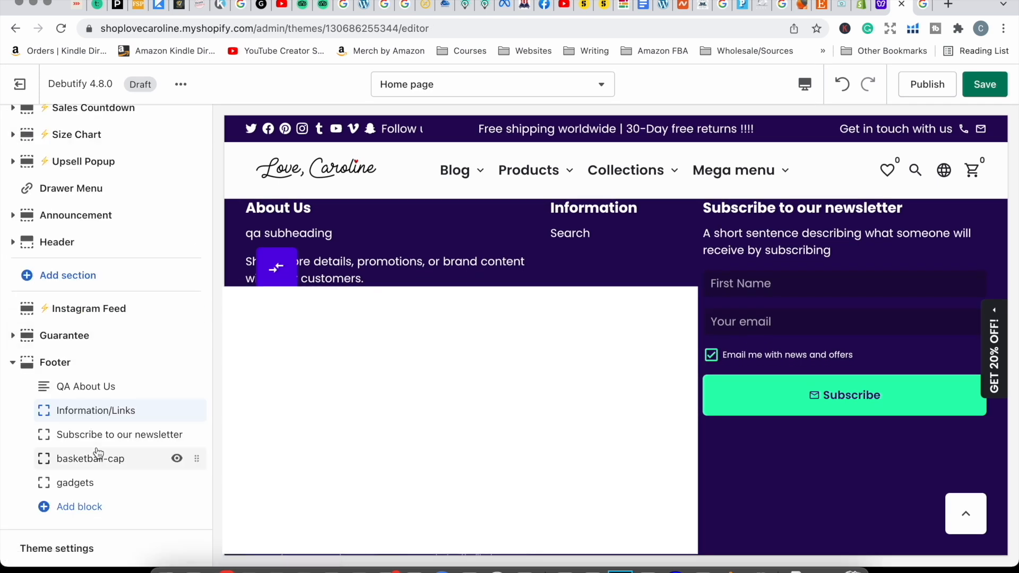
# Remove the basketball-cap and gadgets blocks from the footer
pyautogui.click(91, 459)
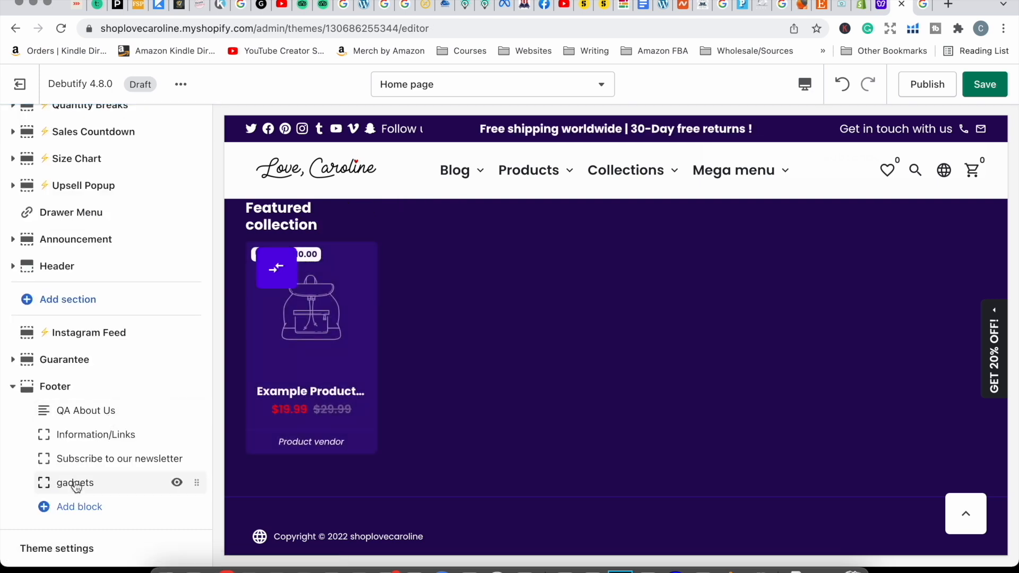
pyautogui.click(76, 484)
pyautogui.scroll(-3, 65, 506)
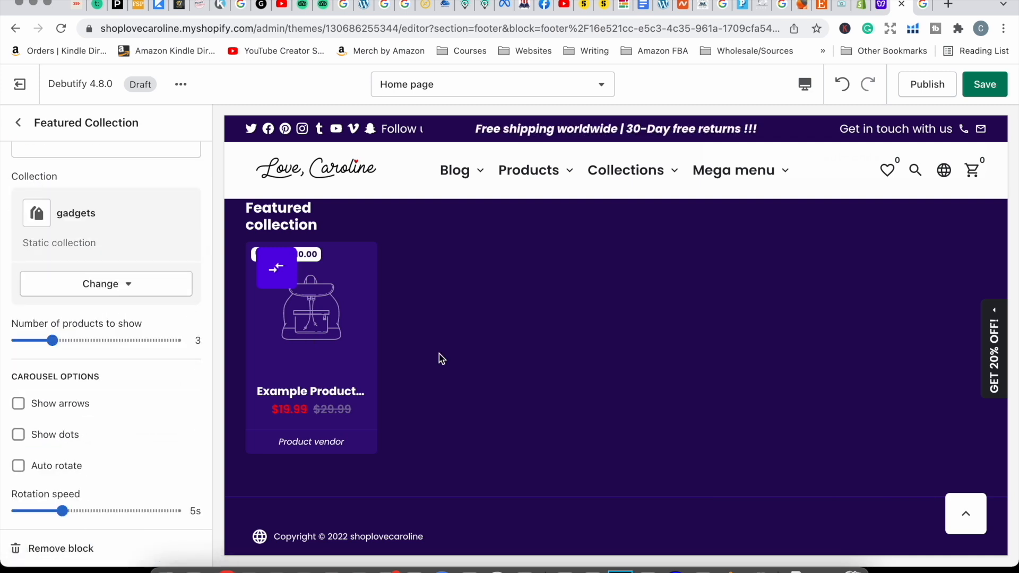
pyautogui.scroll(-1, 439, 354)
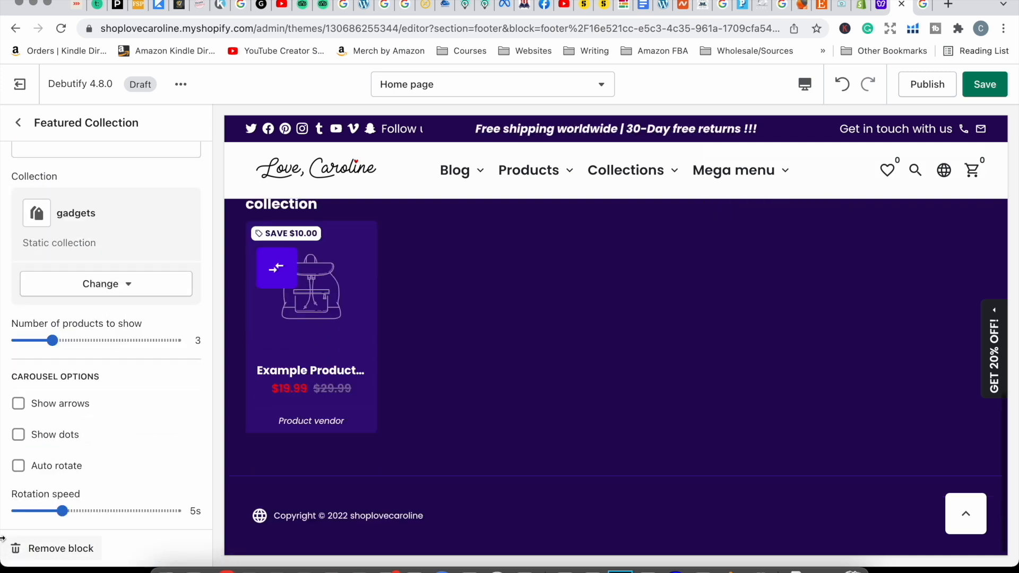
pyautogui.click(69, 547)
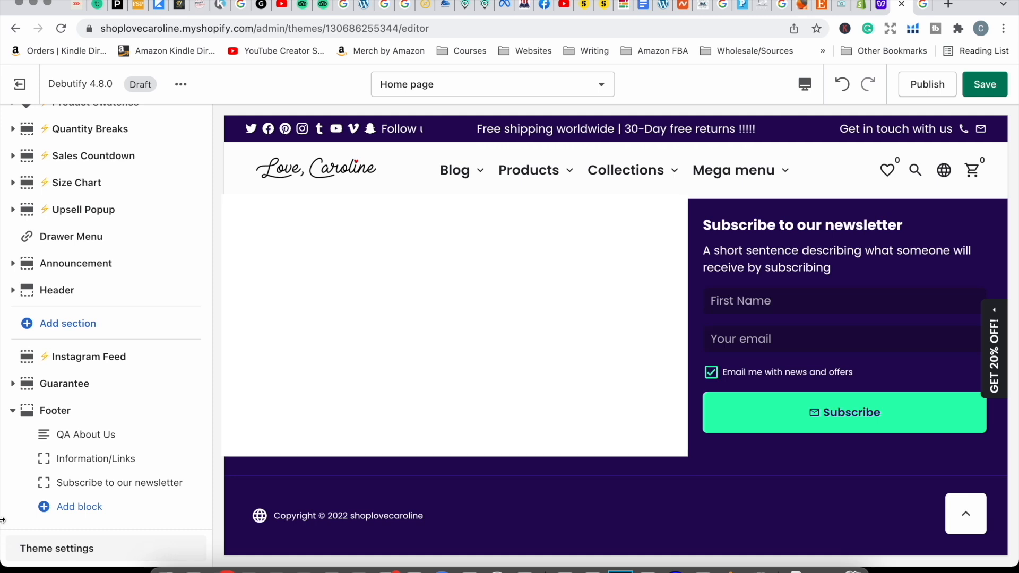
# Rename the footer's QA About Us block to "About Us"
pyautogui.click(100, 433)
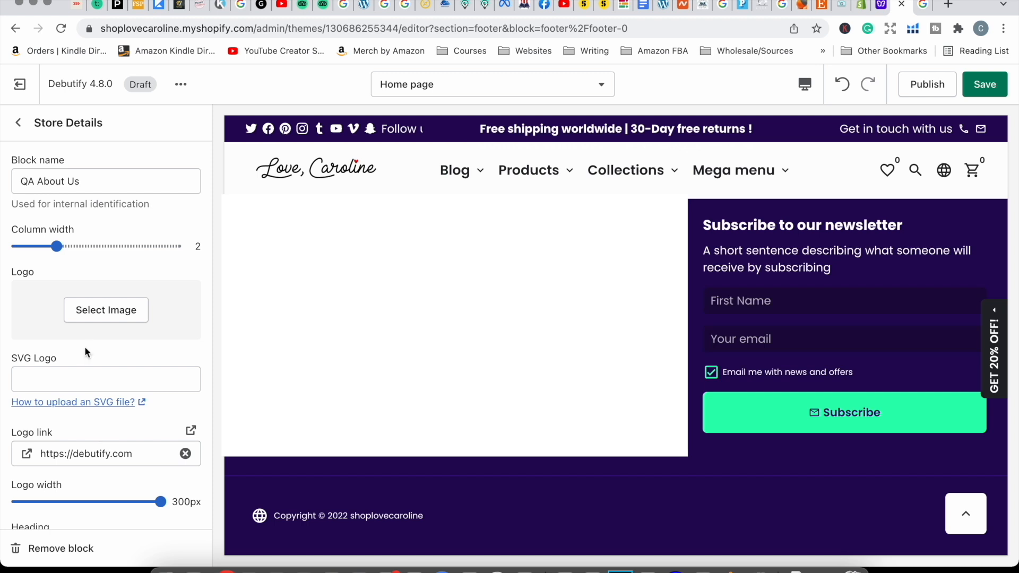
pyautogui.tripleClick(94, 186)
pyautogui.write('About Us')
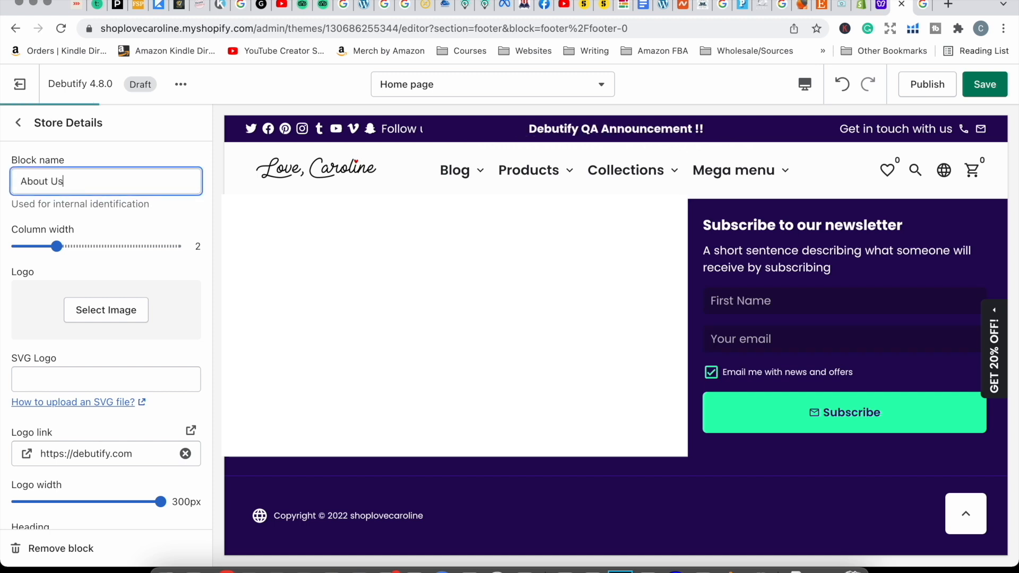
pyautogui.scroll(-3, 43, 269)
pyautogui.click(136, 369)
pyautogui.moveTo(136, 368); pyautogui.dragTo(76, 369)
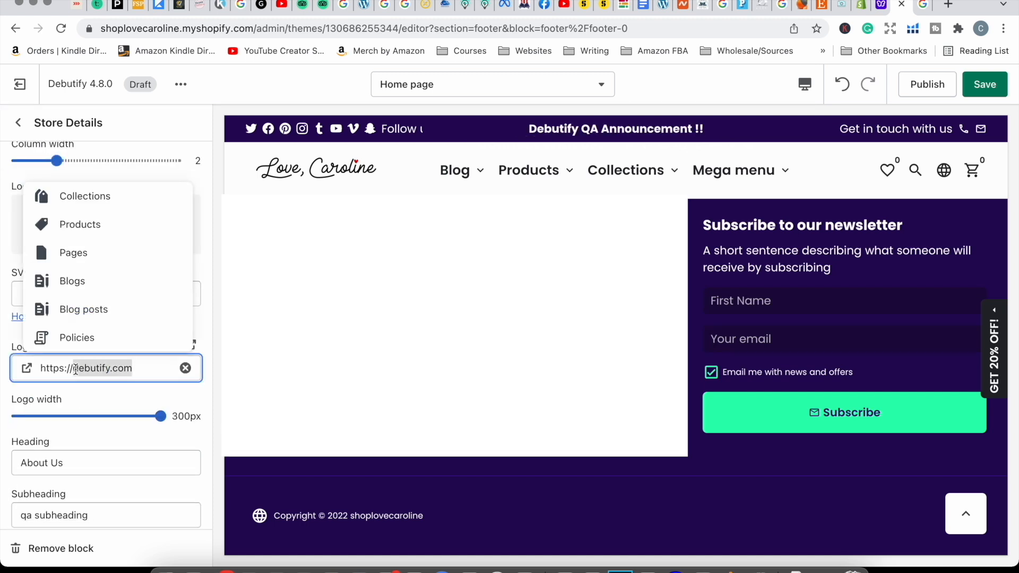
pyautogui.write('shoplovecaroline.com')
pyautogui.press('Tab')
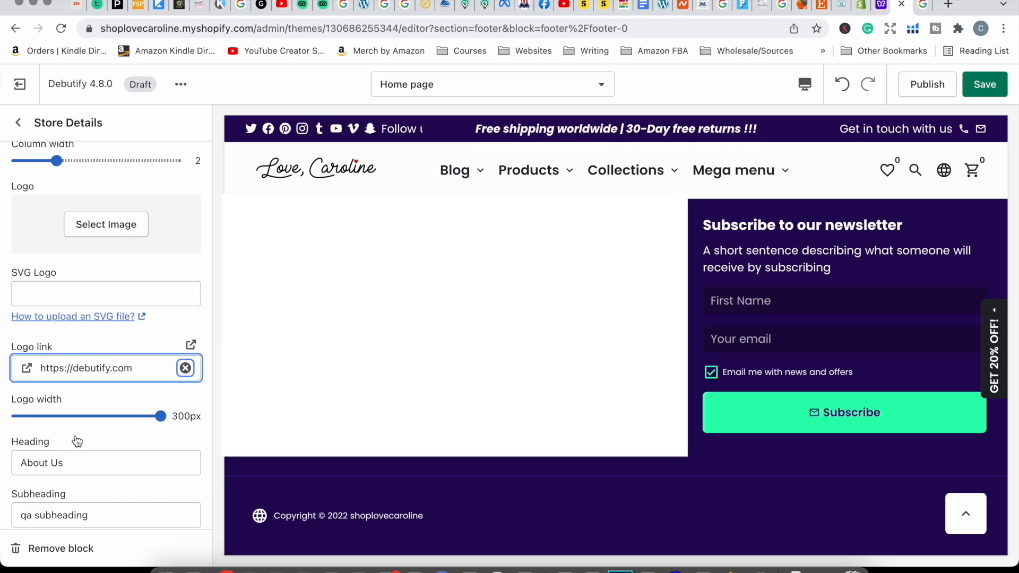
# Replace the About Us block's placeholder subheading with a single backtick
pyautogui.scroll(-2, 75, 435)
pyautogui.tripleClick(75, 435)
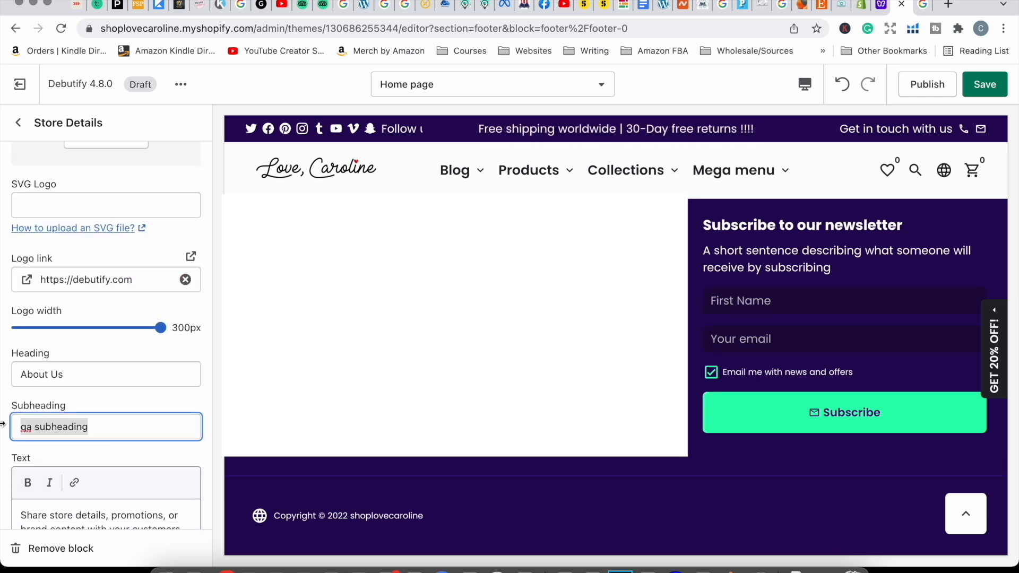
pyautogui.write('`')
# Hide the phone number and show the social media icons in the footer's About Us block
pyautogui.scroll(-2, 75, 434)
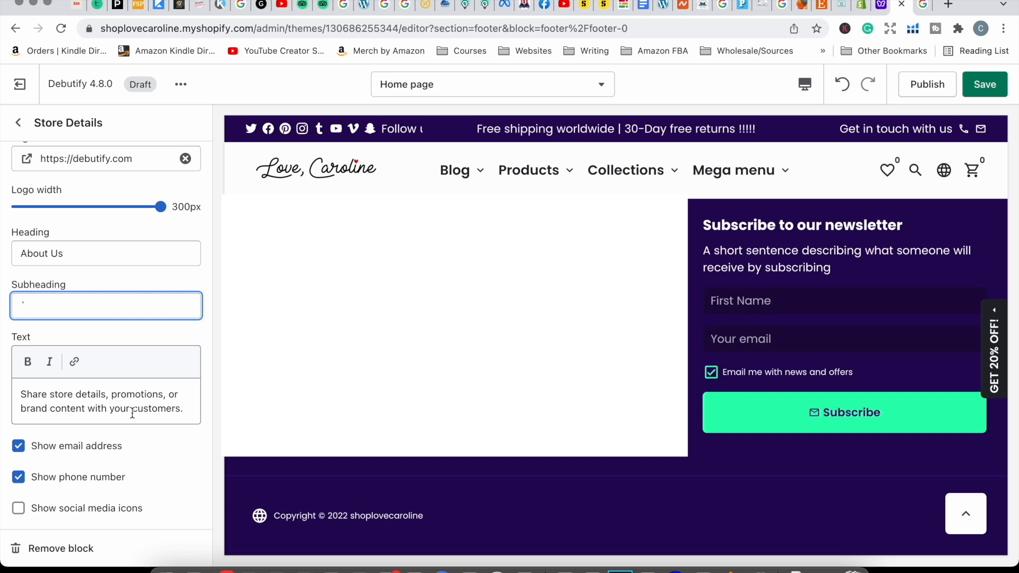
pyautogui.click(18, 477)
pyautogui.click(18, 508)
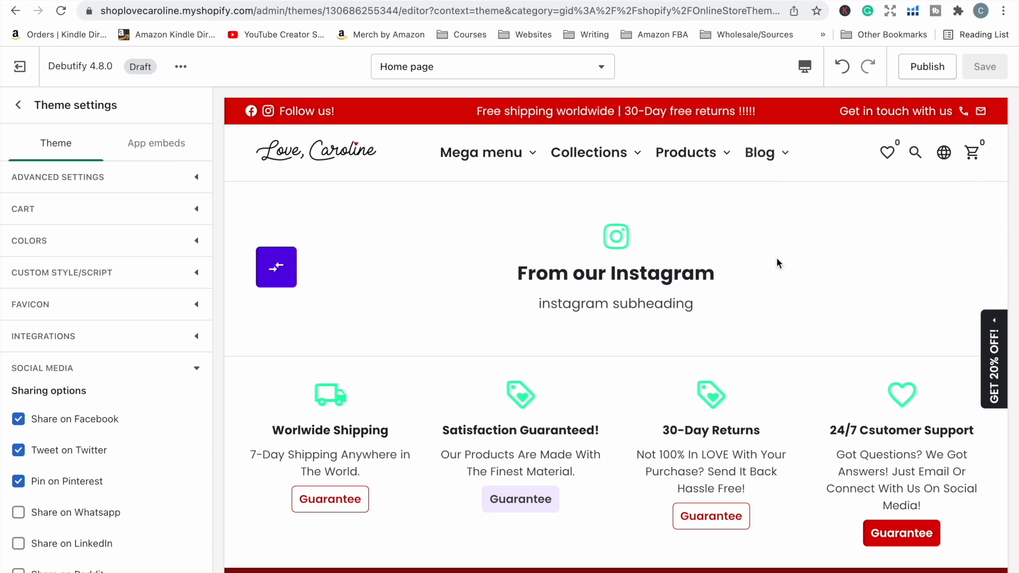
# Look through the theme settings, examining the social media sharing options and accounts, the typography options and the add-ons list
pyautogui.scroll(-3, 777, 253)
pyautogui.scroll(-5, 788, 351)
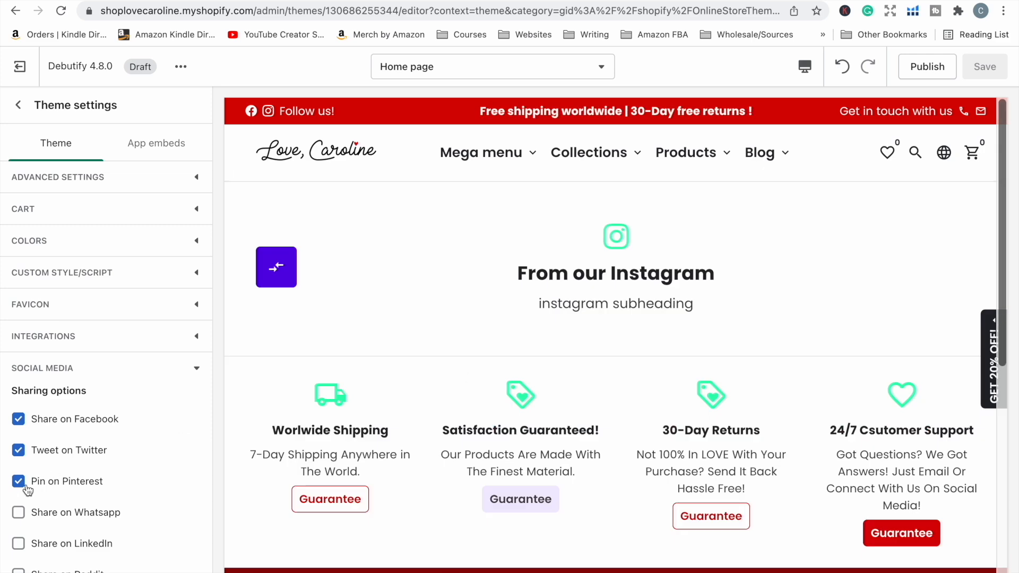
pyautogui.scroll(-7, 204, 393)
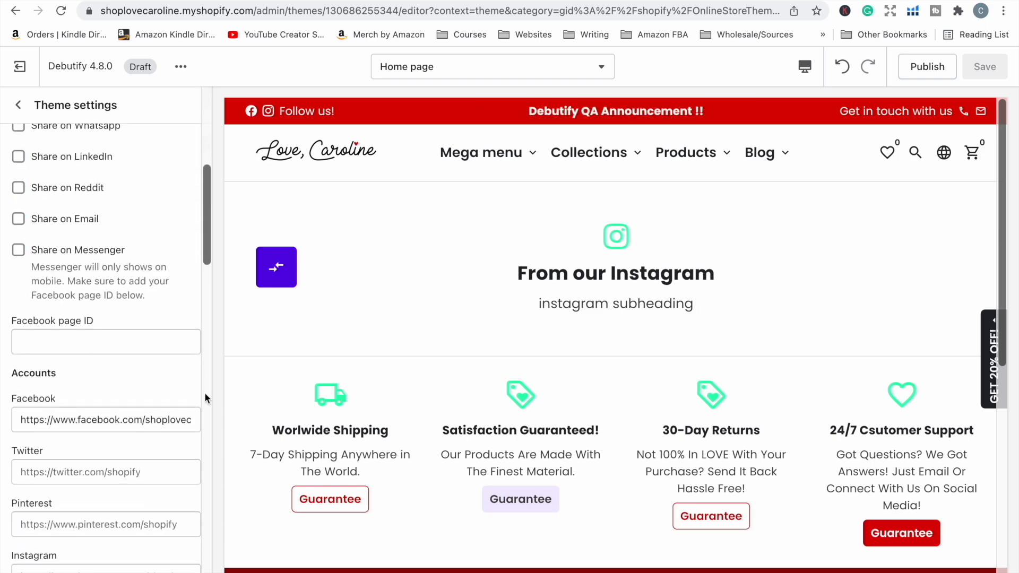
pyautogui.scroll(-10, 205, 393)
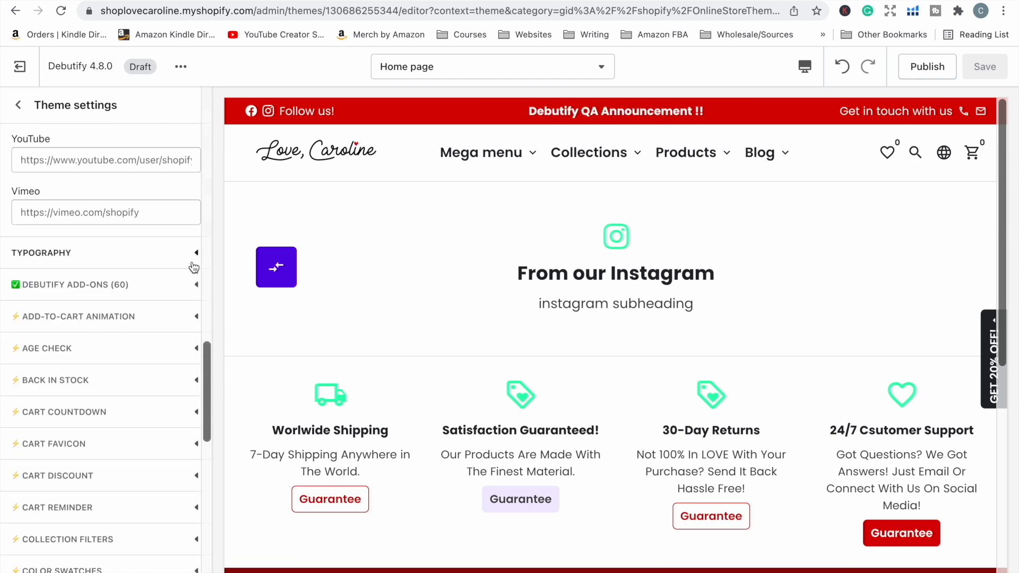
pyautogui.scroll(-4, 193, 260)
pyautogui.scroll(15, 193, 260)
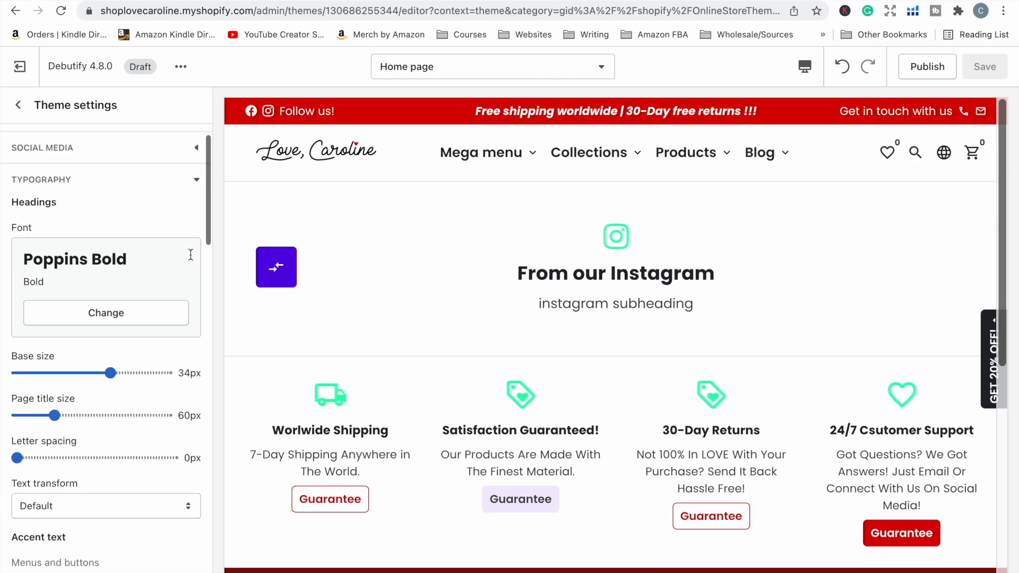
pyautogui.scroll(-7, 190, 260)
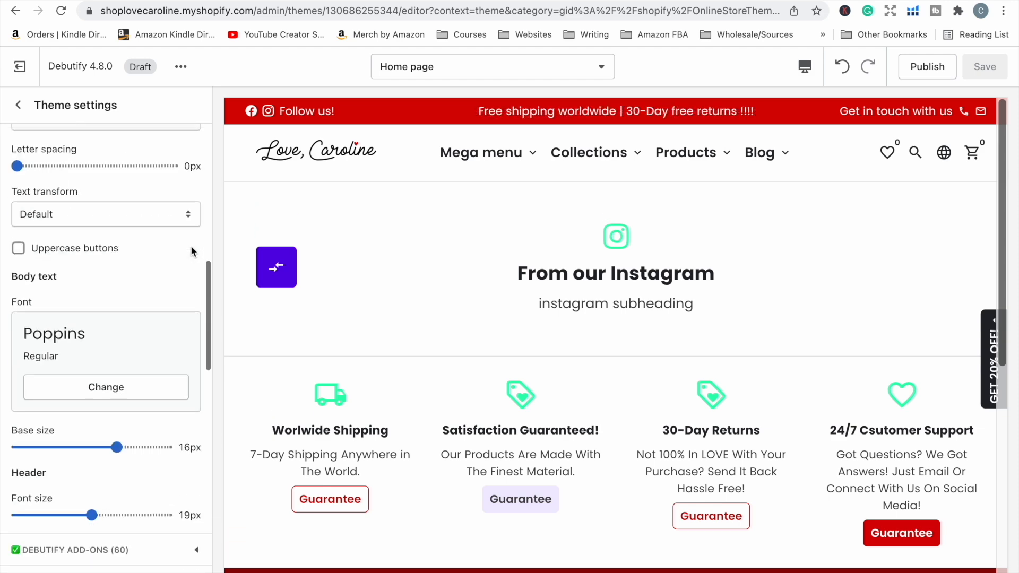
pyautogui.scroll(-4, 190, 238)
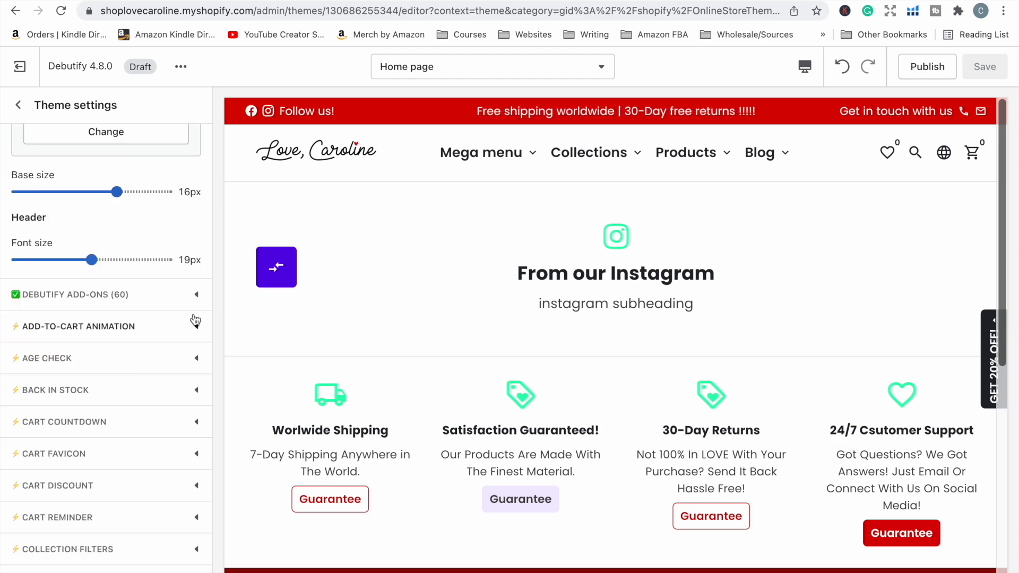
pyautogui.scroll(-10, 195, 298)
pyautogui.scroll(15, 195, 298)
# Change the footer's social media heading to "Follow Us on social media!"
pyautogui.scroll(-5, 633, 287)
pyautogui.scroll(-1, 634, 287)
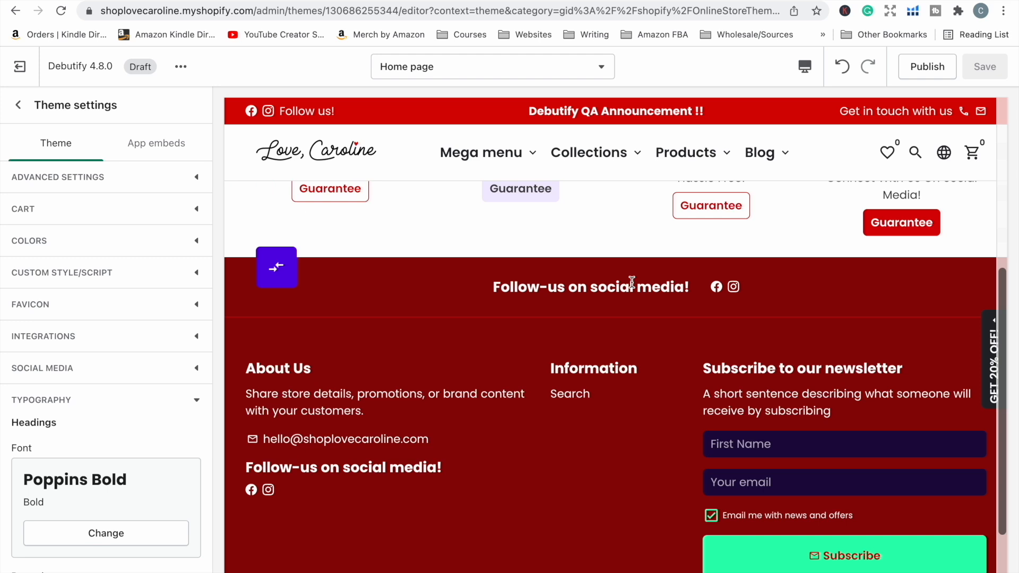
pyautogui.click(15, 109)
pyautogui.scroll(-2, 50, 559)
pyautogui.click(51, 552)
pyautogui.click(57, 271)
pyautogui.press('BackSpace')
pyautogui.press('BackSpace')
pyautogui.write('U')
pyautogui.press('Tab')
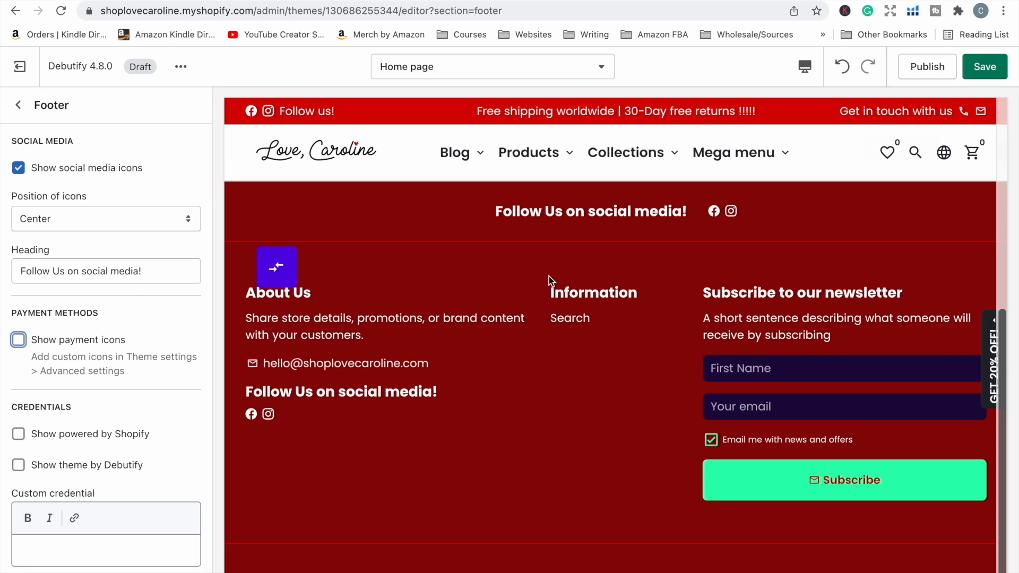
# Capitalize the remaining words of the footer's social media heading so it reads "Follow Us On Social Media!"
pyautogui.click(75, 271)
pyautogui.press('BackSpace')
pyautogui.write('O')
pyautogui.click(88, 271)
pyautogui.press('BackSpace')
pyautogui.write('S')
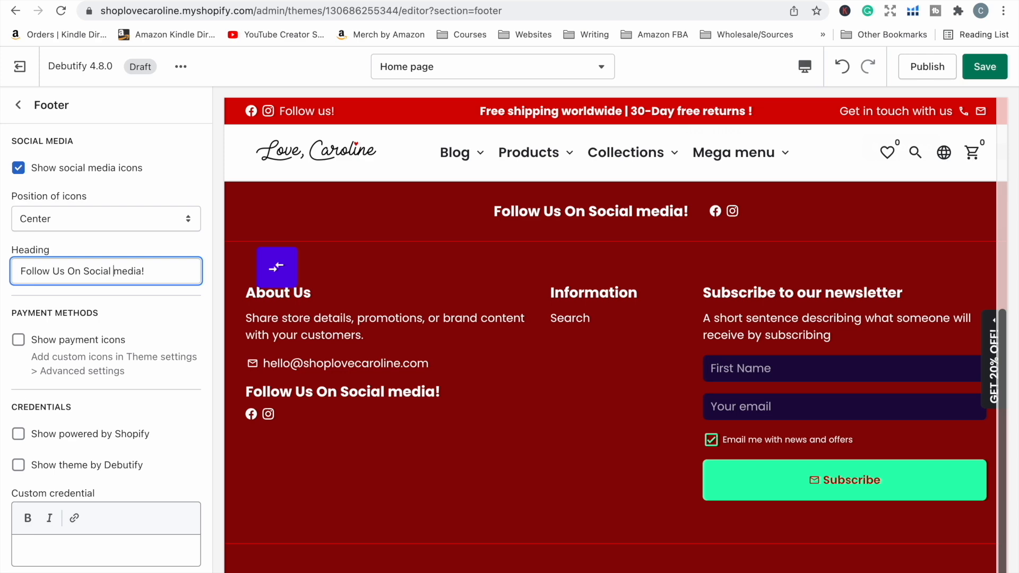
pyautogui.press('BackSpace')
pyautogui.write('M')
pyautogui.press('Tab')
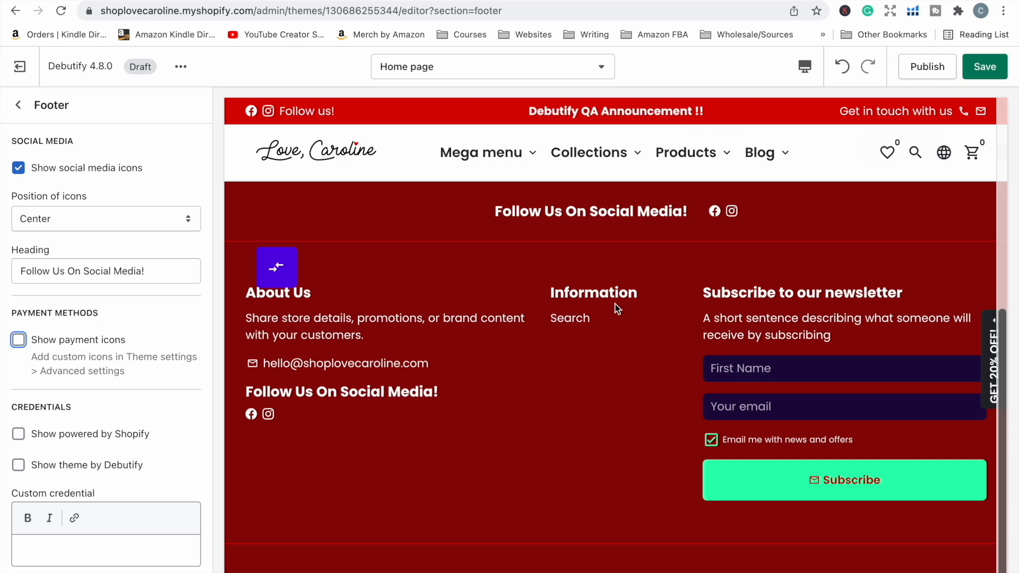
# Check the home page preview and save the theme changes
pyautogui.scroll(-1, 618, 309)
pyautogui.scroll(8, 702, 362)
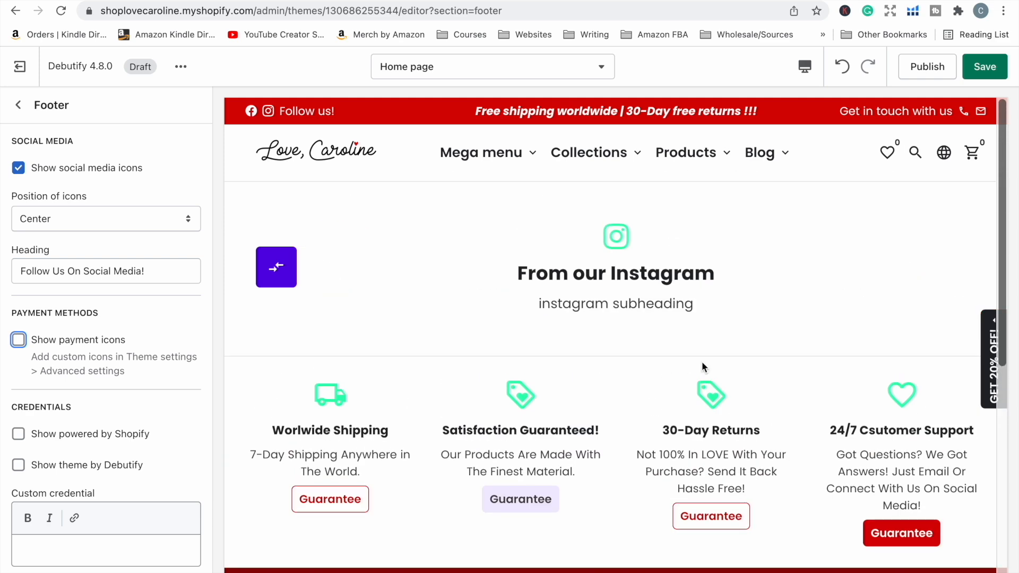
pyautogui.click(976, 68)
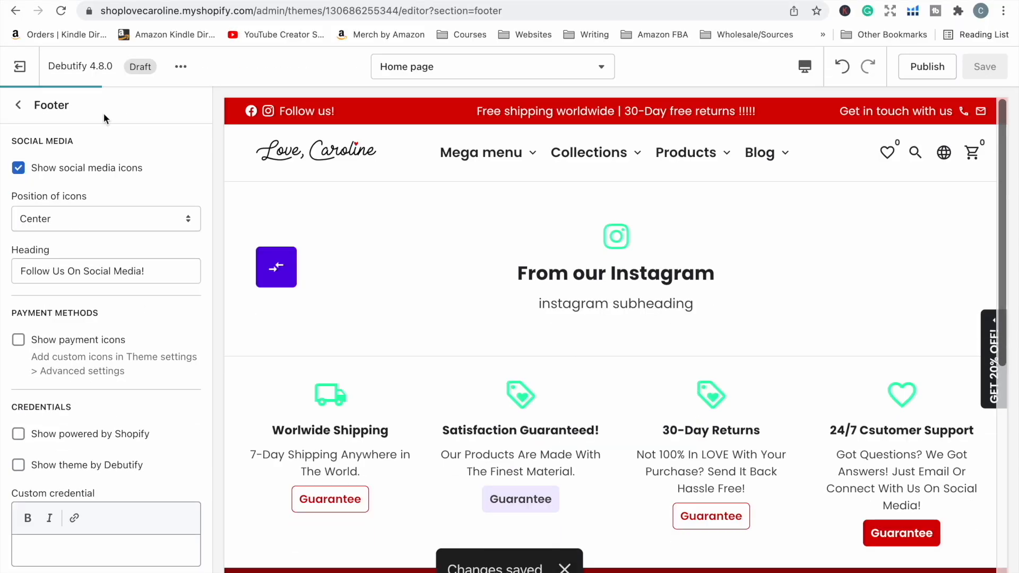
# Review the header section's navigation and logo settings and its QA Blog Post test block, ending with the header collapsed in the section list
pyautogui.click(18, 104)
pyautogui.click(73, 419)
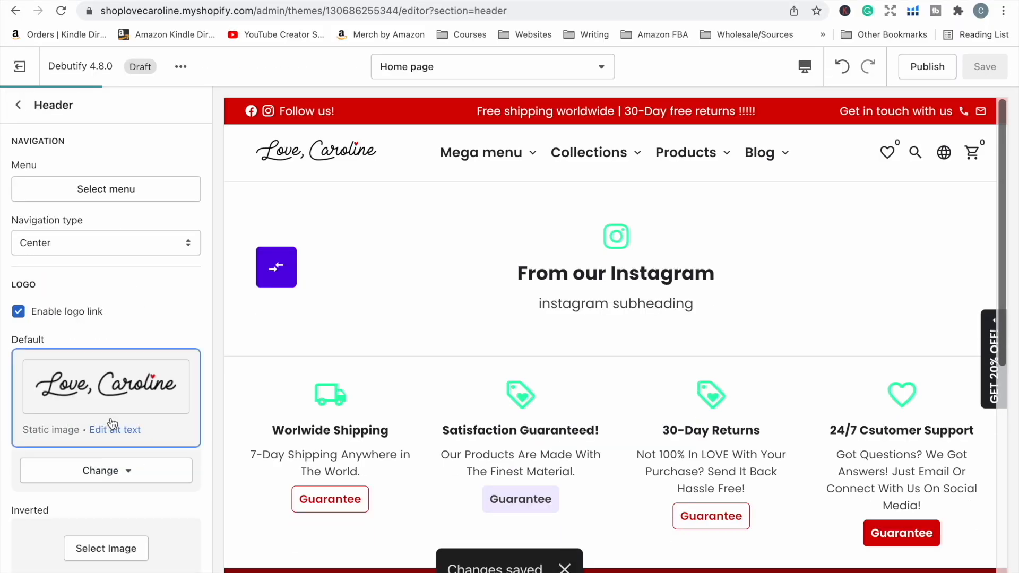
pyautogui.scroll(-6, 109, 417)
pyautogui.scroll(-4, 112, 417)
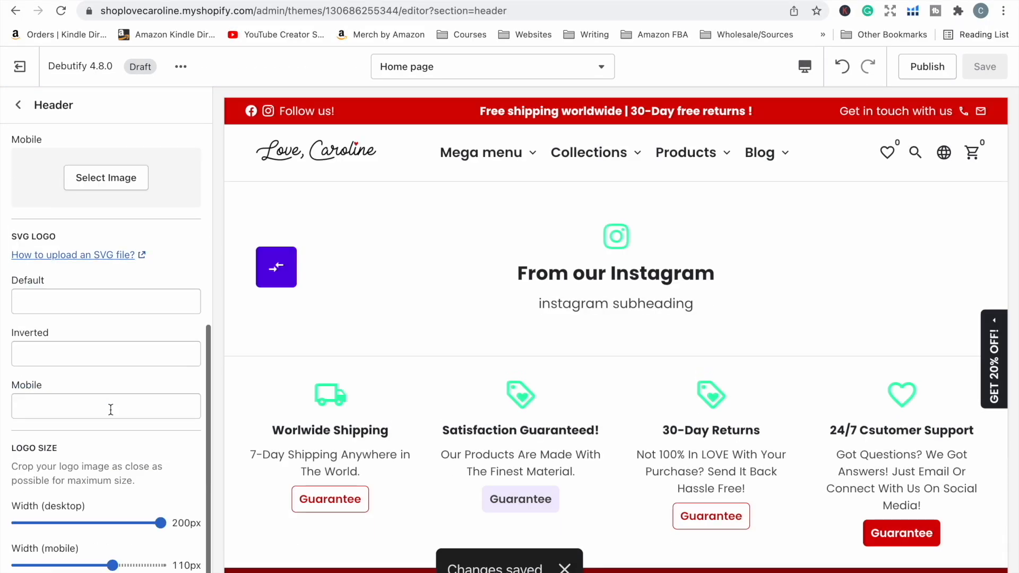
pyautogui.scroll(1, 110, 409)
pyautogui.scroll(8, 110, 412)
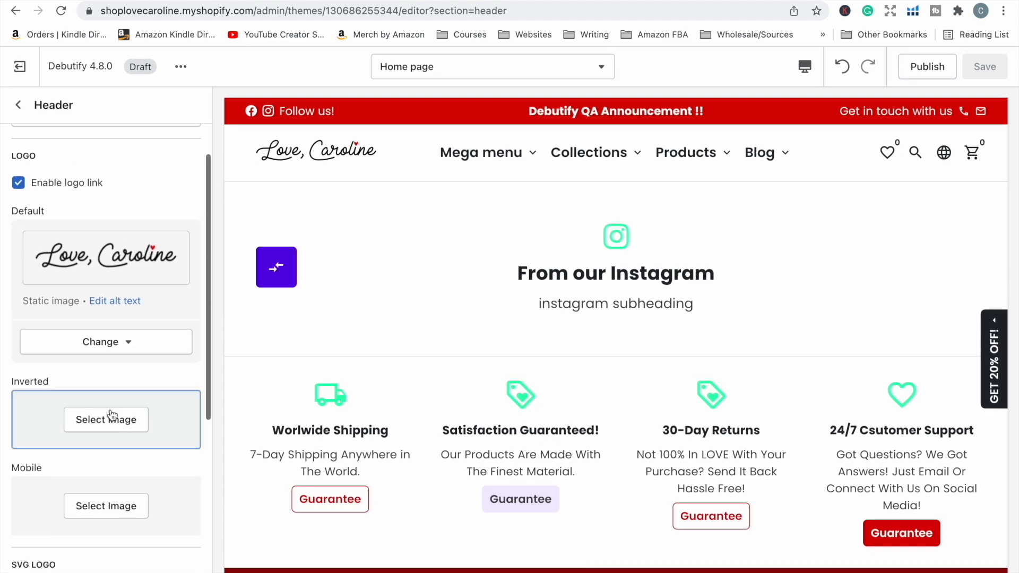
pyautogui.click(19, 106)
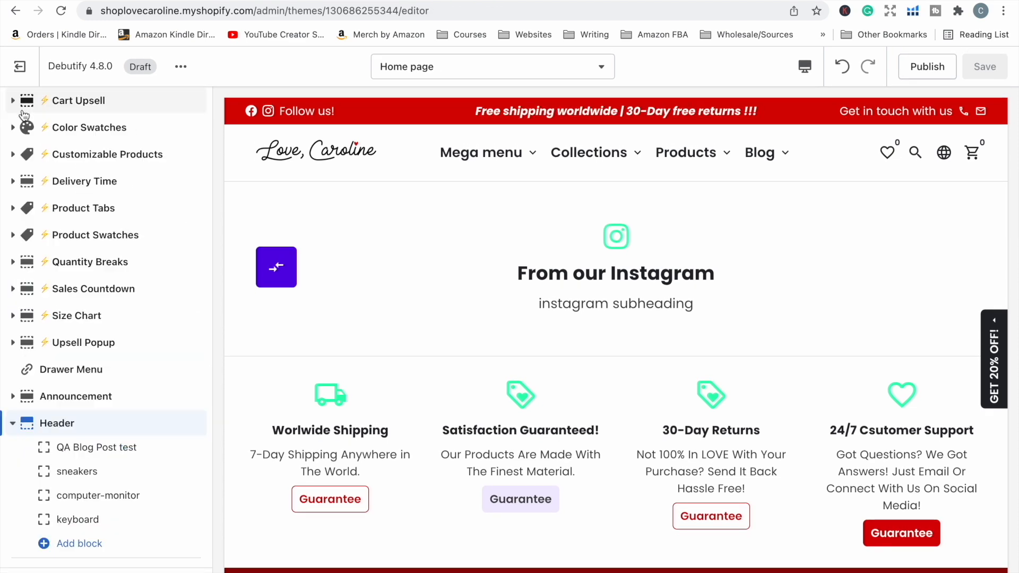
pyautogui.click(82, 449)
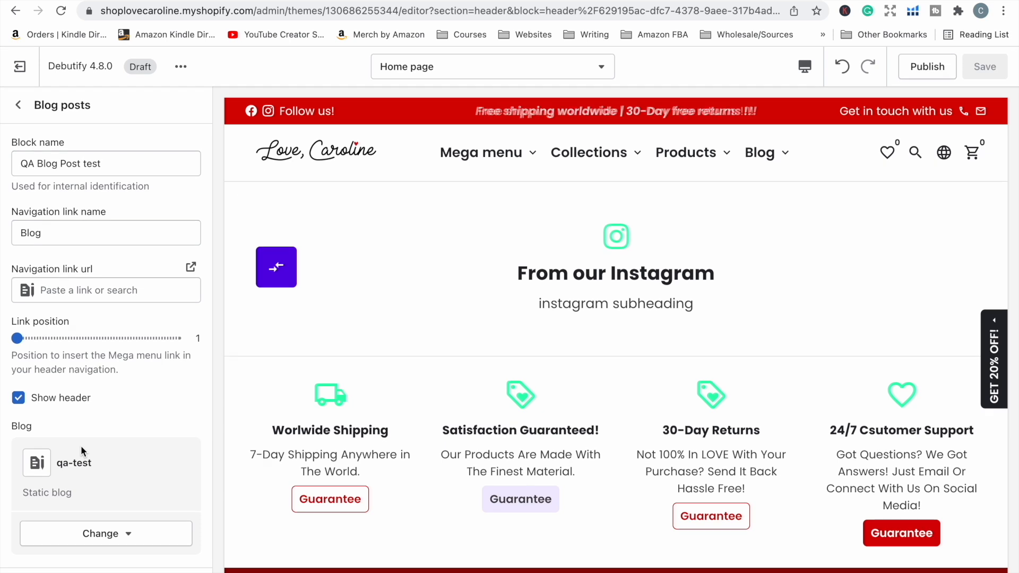
pyautogui.click(19, 106)
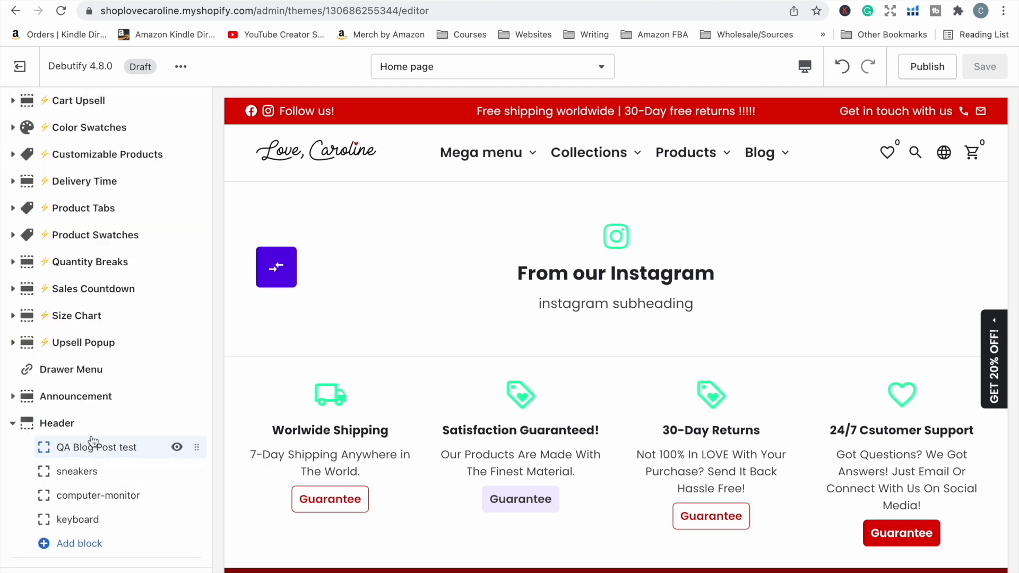
pyautogui.click(13, 423)
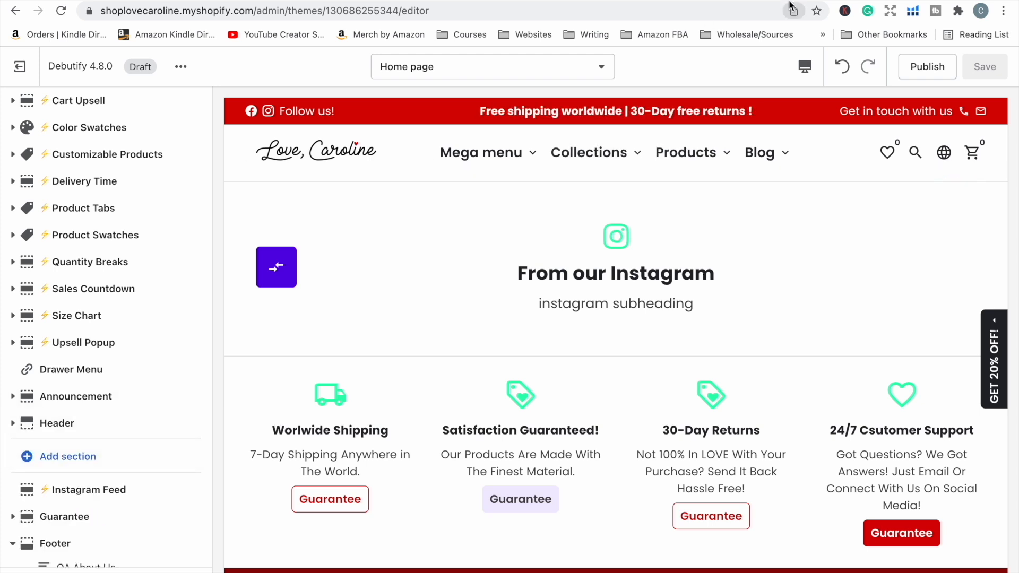
# View the live storefront in its own browser tab, and look over the Guarantee section's blocks back in the theme editor
pyautogui.click(832, 0)
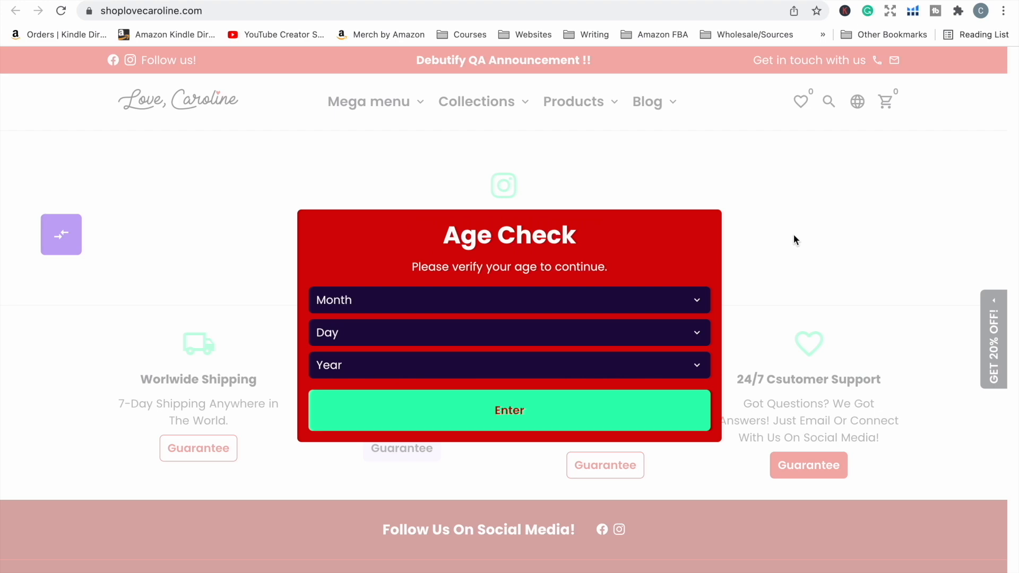
pyautogui.click(831, 1)
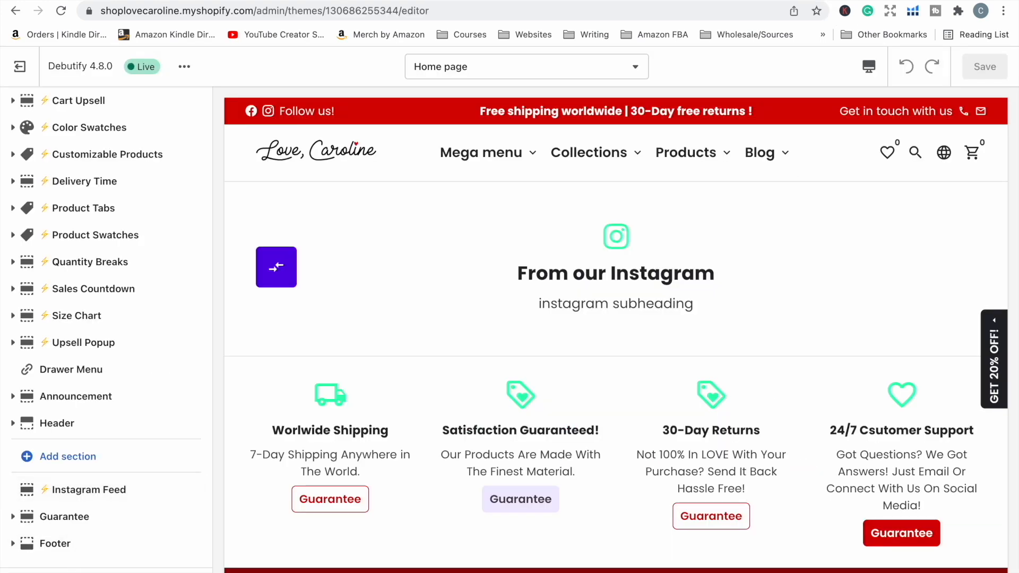
pyautogui.click(16, 518)
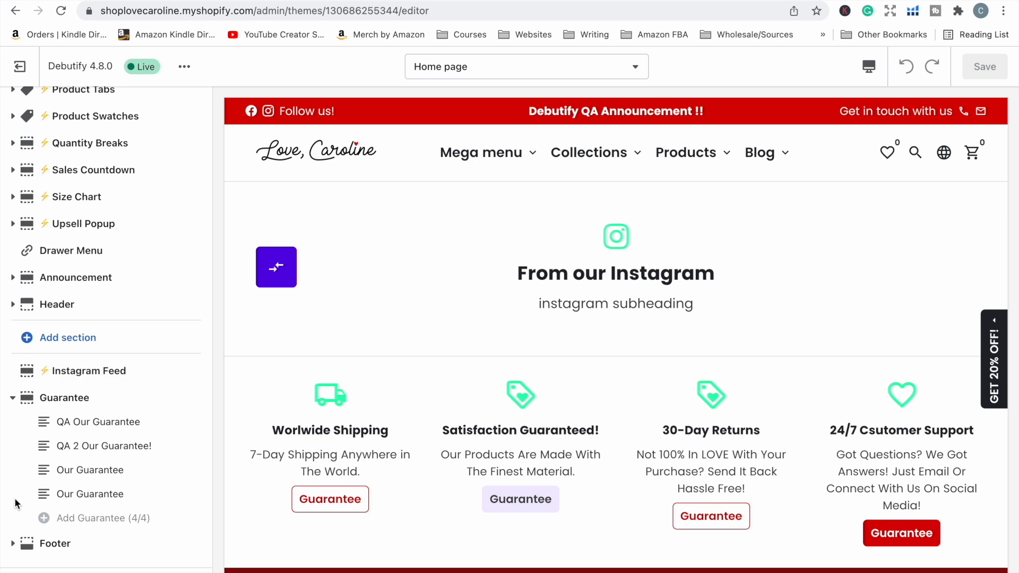
pyautogui.click(12, 398)
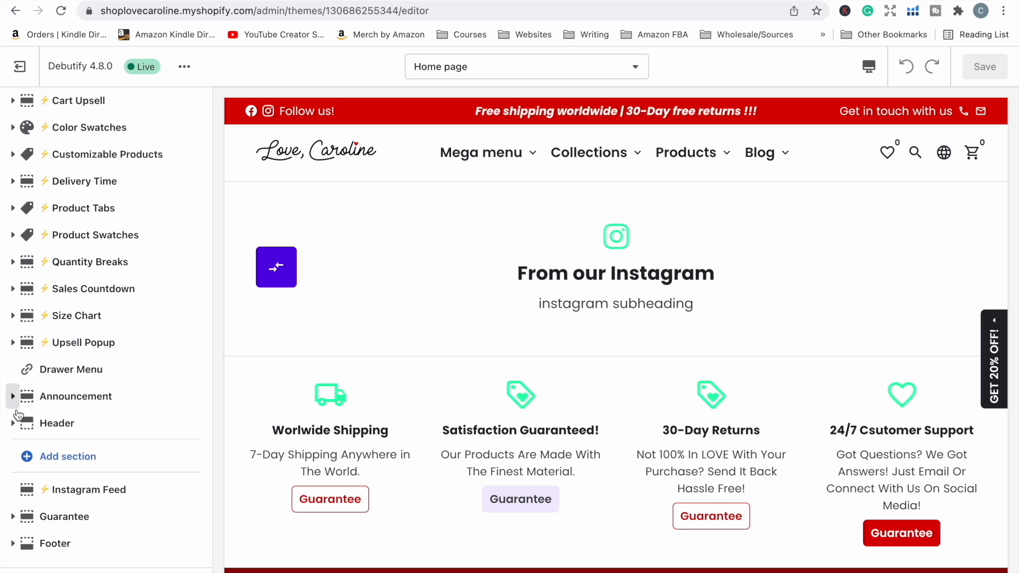
# Examine the footer's settings, from social media and credentials through to the language and currency options
pyautogui.click(56, 544)
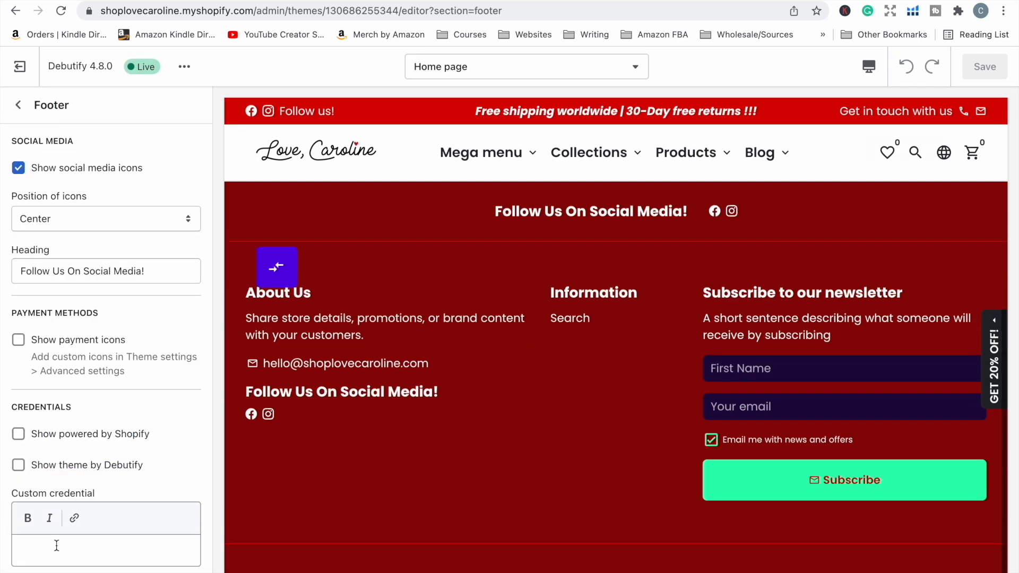
pyautogui.scroll(-1, 57, 545)
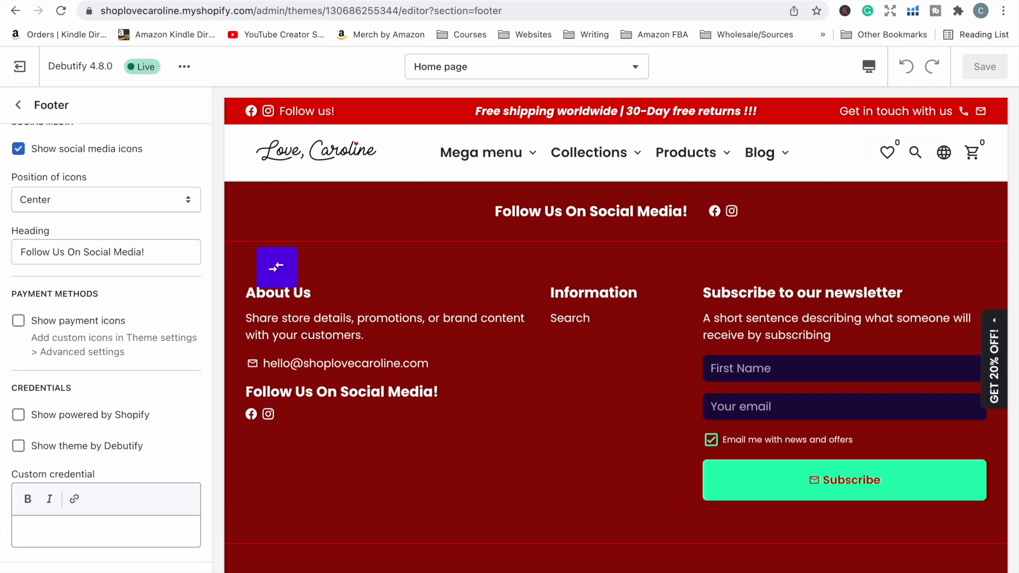
pyautogui.scroll(-2, 61, 545)
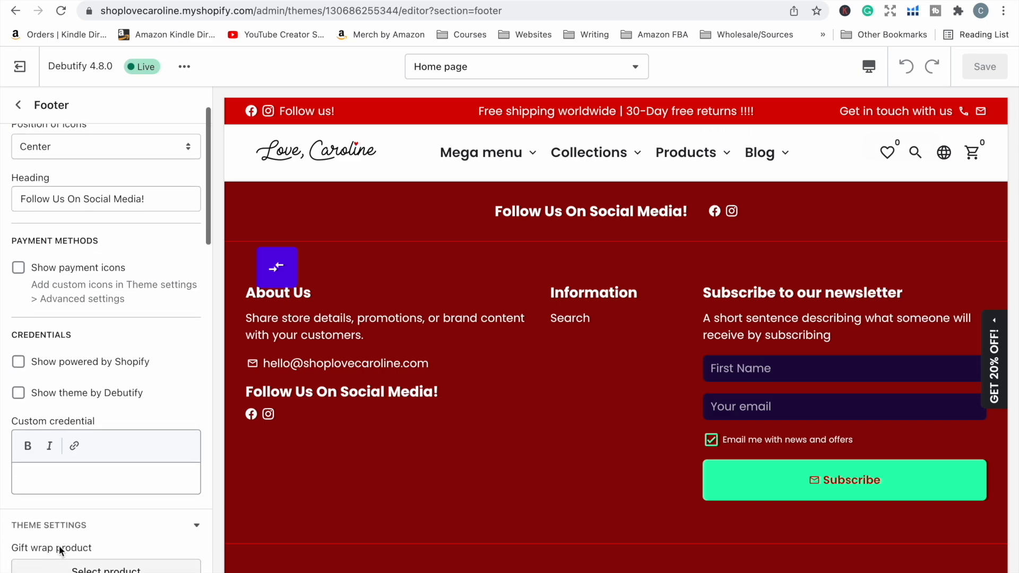
pyautogui.scroll(-10, 59, 540)
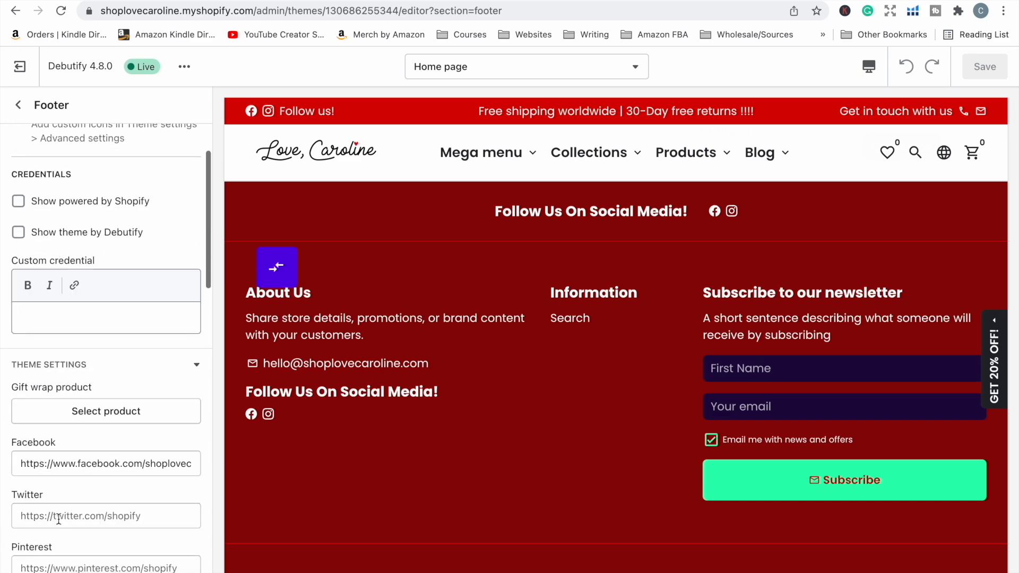
pyautogui.scroll(-15, 56, 498)
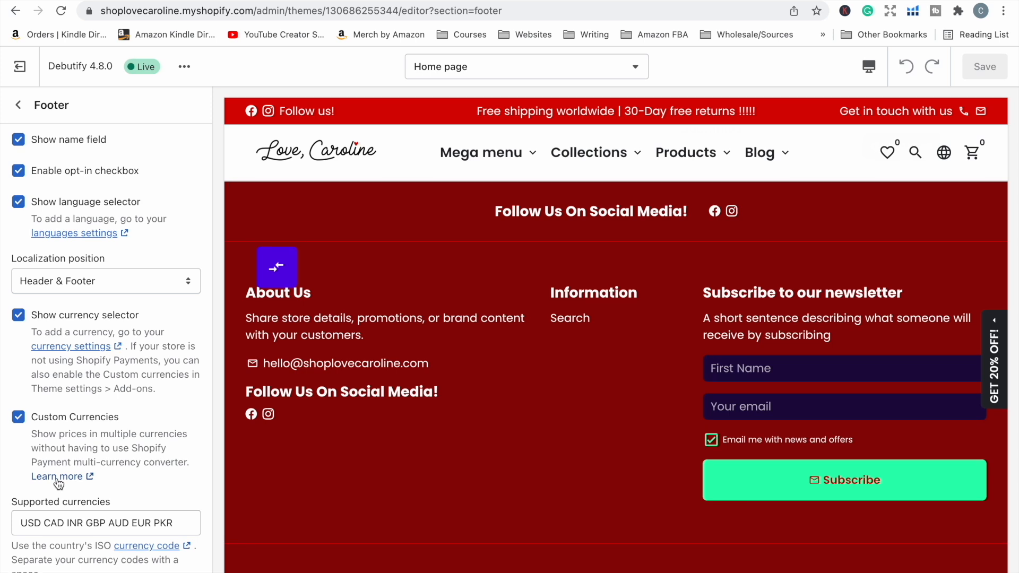
# Leave the footer settings and open the Debutify Add-ons list in the theme settings
pyautogui.scroll(4, 56, 476)
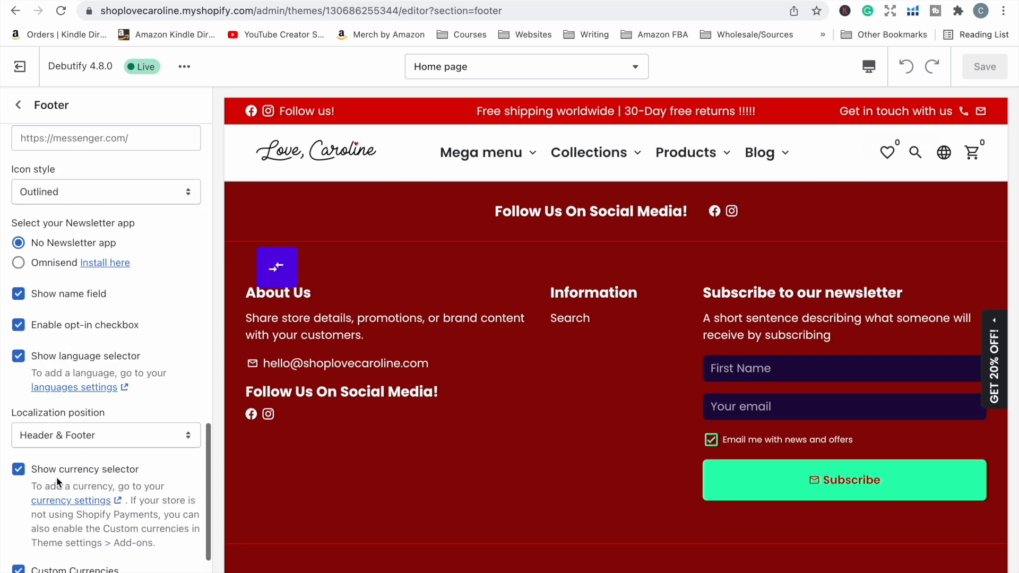
pyautogui.scroll(10, 56, 481)
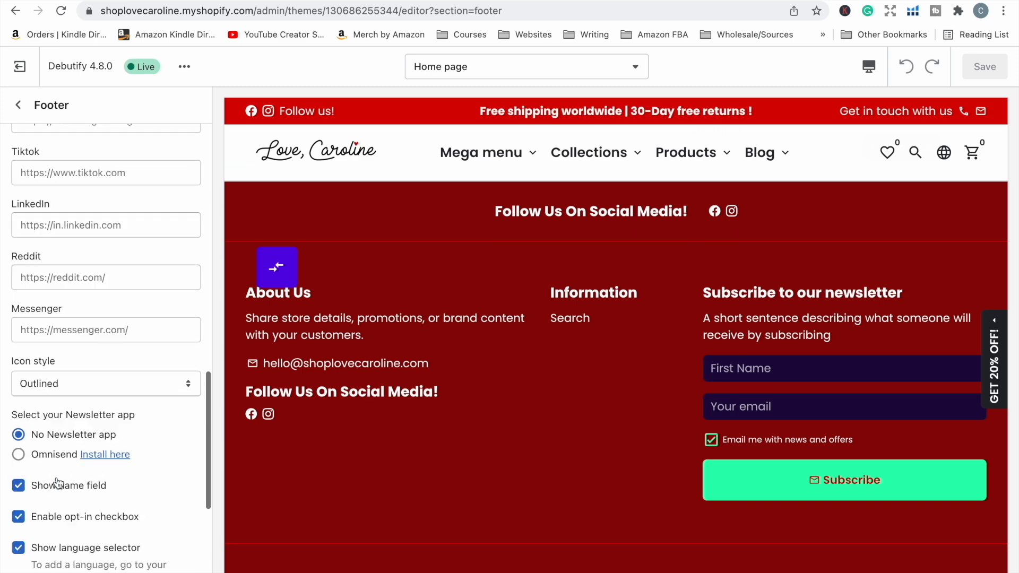
pyautogui.click(19, 108)
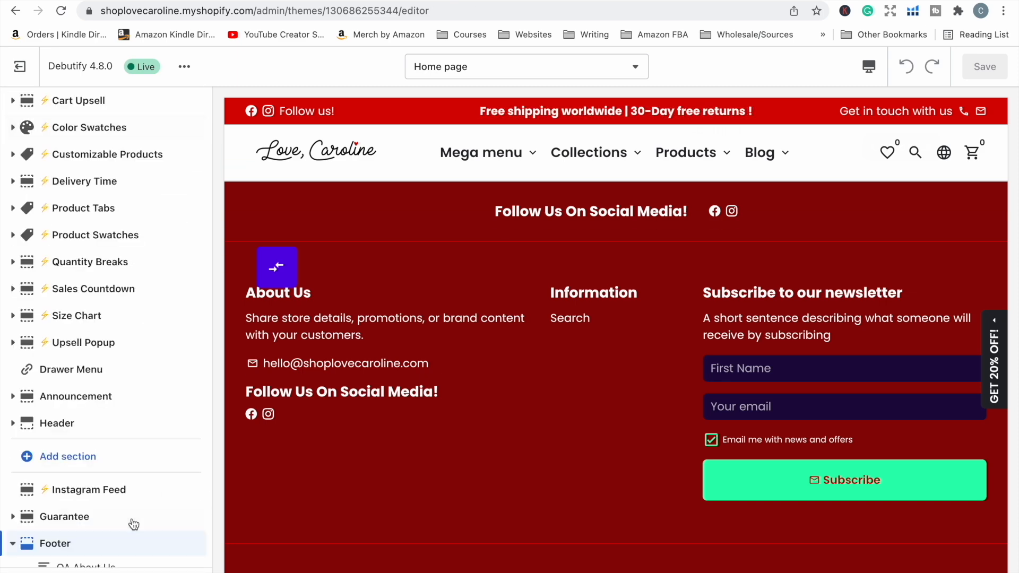
pyautogui.click(90, 572)
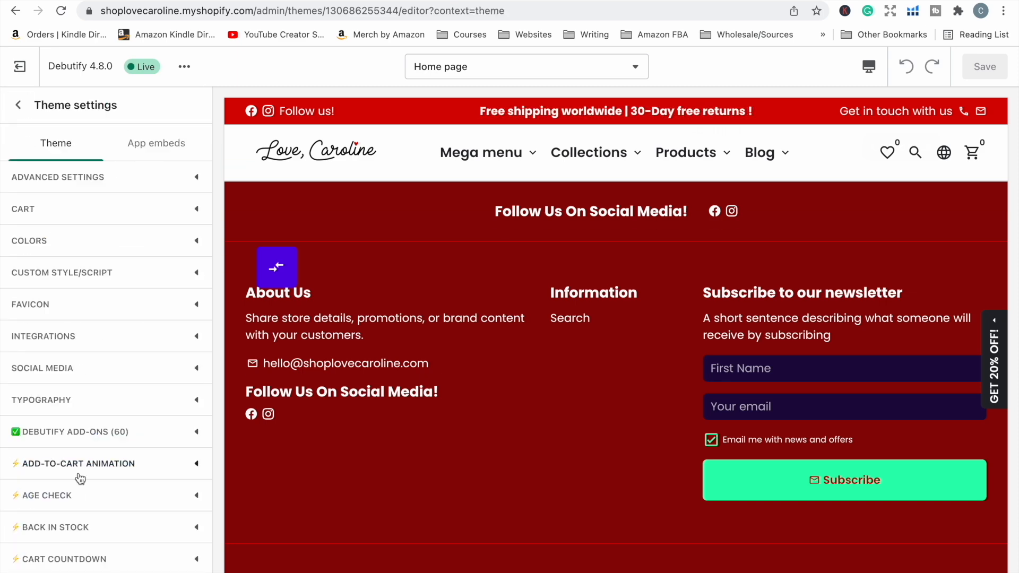
pyautogui.scroll(-1, 79, 476)
pyautogui.click(80, 410)
pyautogui.click(76, 389)
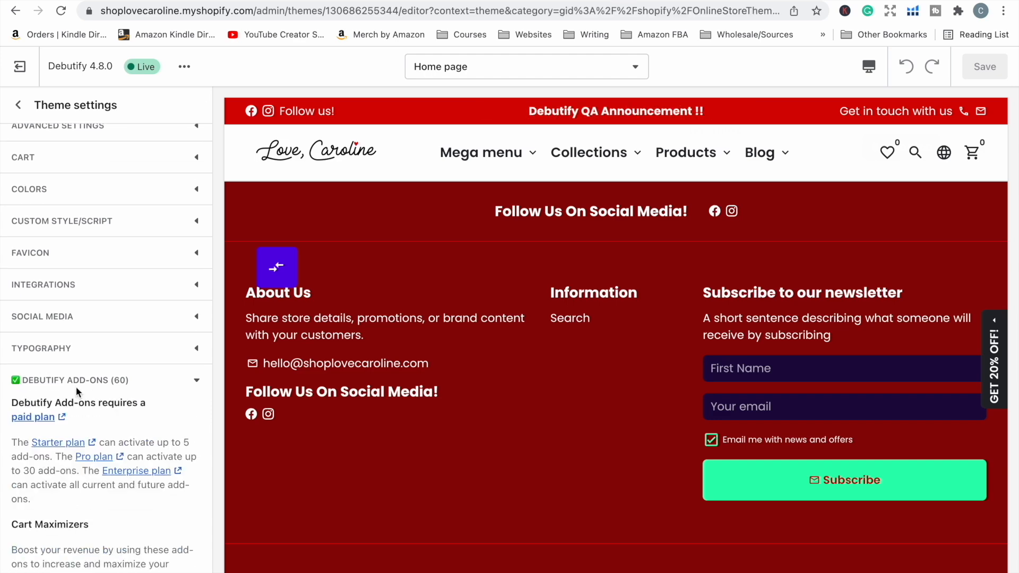
pyautogui.scroll(-2, 74, 371)
pyautogui.scroll(-2, 74, 351)
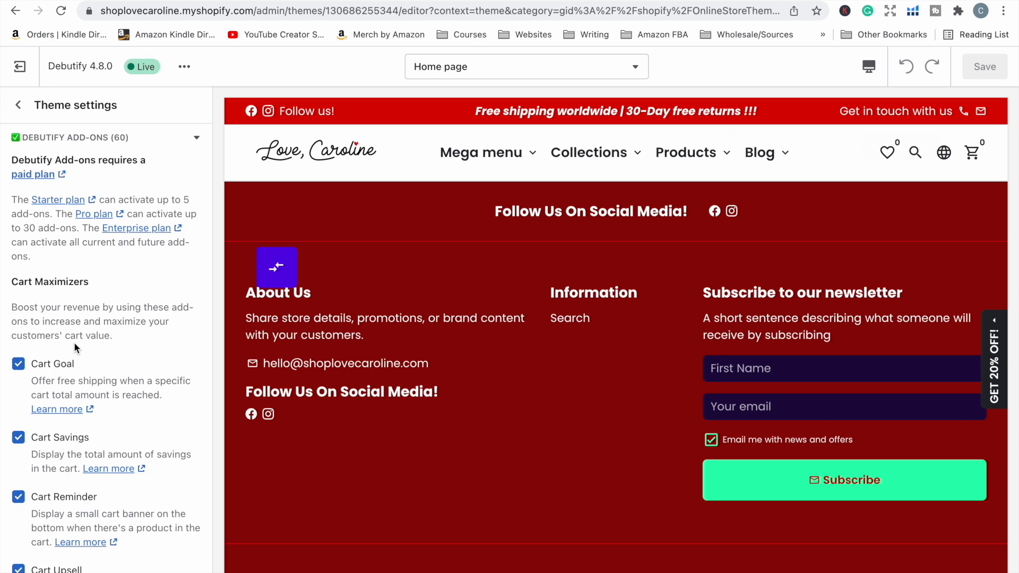
# Turn off the Cart Goal, Cart Savings, Cart Reminder, Cart Upsell, Gift Wrap, Minimum Order and Quantity Breaks add-ons
pyautogui.scroll(-1, 74, 345)
pyautogui.click(18, 351)
pyautogui.click(18, 424)
pyautogui.scroll(-2, 21, 420)
pyautogui.click(18, 365)
pyautogui.click(18, 499)
pyautogui.scroll(-3, 20, 491)
pyautogui.click(19, 492)
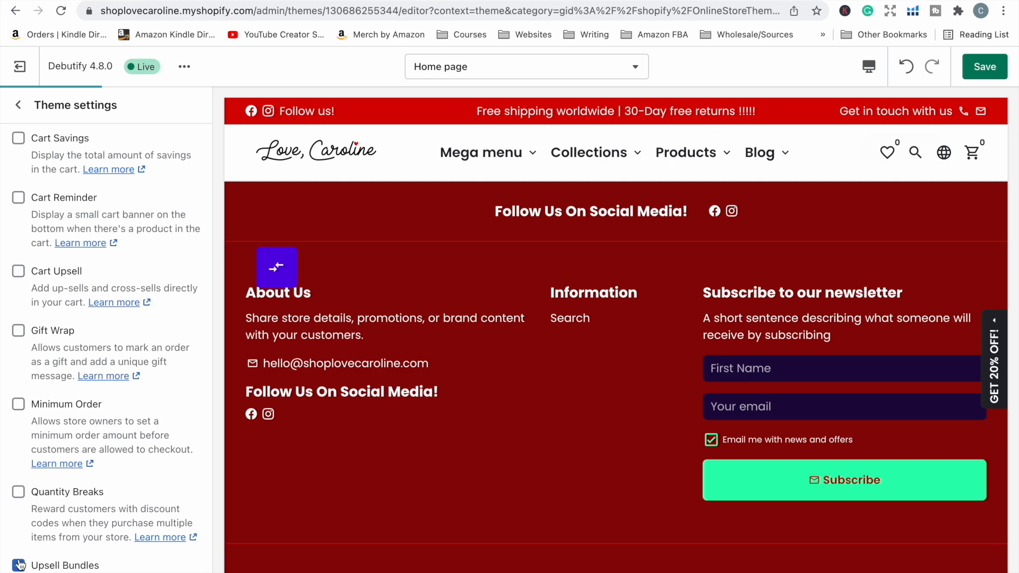
# Turn off the Upsell Bundles, Upsell Pop-Up, Add-To-Cart Animation and Cart Countdown add-ons
pyautogui.click(18, 564)
pyautogui.scroll(-3, 21, 531)
pyautogui.click(18, 449)
pyautogui.scroll(-4, 20, 438)
pyautogui.click(18, 389)
pyautogui.scroll(-1, 21, 406)
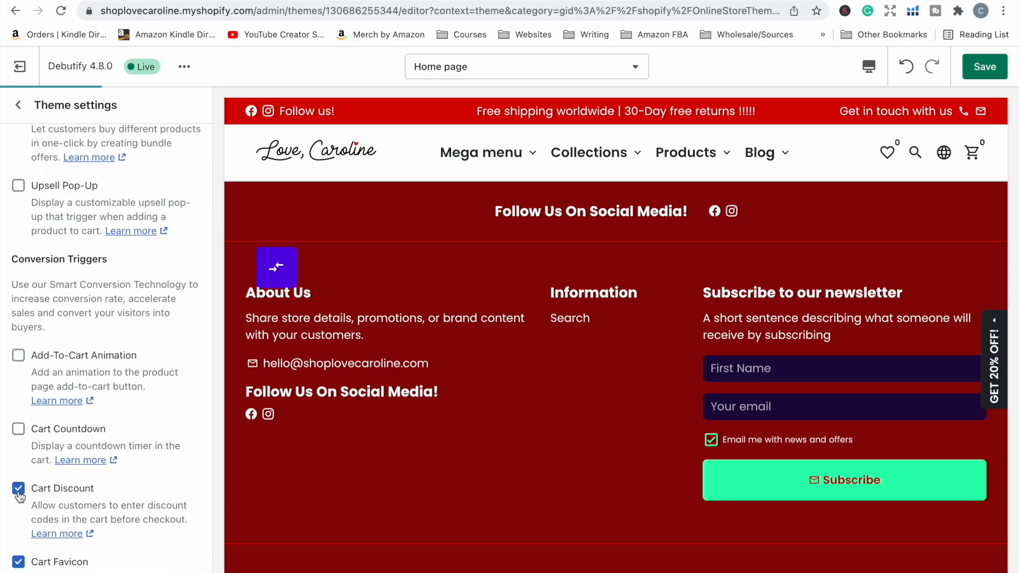
# Turn off the Cart Discount, Cart Favicon, Customizable Products, Delivery Time and Discount Saved add-ons
pyautogui.click(19, 489)
pyautogui.click(18, 562)
pyautogui.scroll(-5, 19, 531)
pyautogui.click(19, 387)
pyautogui.click(18, 459)
pyautogui.click(18, 519)
pyautogui.scroll(-2, 21, 510)
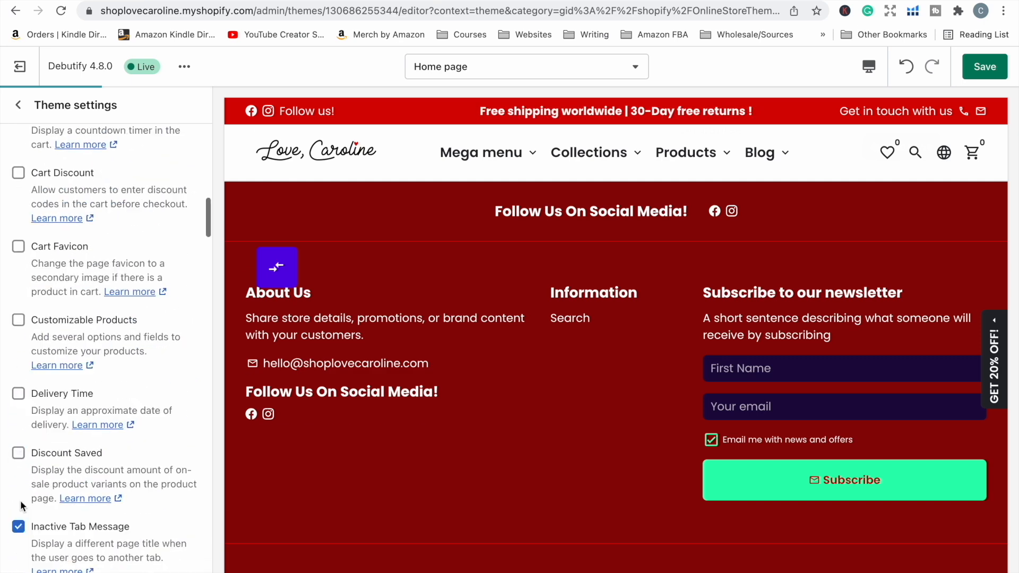
# Turn off the rest of the Conversion Triggers add-ons, from Inactive Tab Message onward
pyautogui.scroll(-4, 21, 478)
pyautogui.click(19, 382)
pyautogui.click(19, 455)
pyautogui.click(18, 515)
pyautogui.scroll(-6, 19, 479)
pyautogui.click(19, 375)
pyautogui.scroll(-2, 22, 372)
pyautogui.scroll(-1, 21, 404)
pyautogui.click(19, 411)
pyautogui.click(19, 483)
pyautogui.scroll(-4, 22, 467)
pyautogui.click(18, 360)
# Turn off the Back In Stock, Instagram Feed, Newsletter Pop-Up, Order Feedback, Social Discount and Wish List add-ons
pyautogui.scroll(-3, 32, 371)
pyautogui.scroll(-1, 32, 409)
pyautogui.click(19, 485)
pyautogui.scroll(-4, 20, 462)
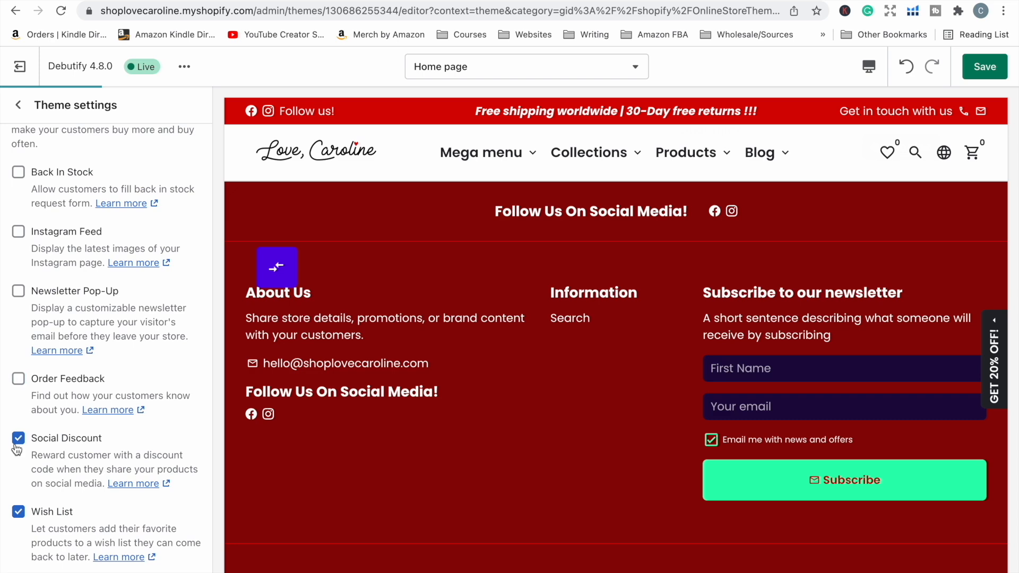
pyautogui.click(18, 438)
pyautogui.click(18, 511)
# Turn off the Automatic Geolocation, Collection Add-To-Cart, Collection Filters and Color Swatches add-ons under Shopping Enhancers
pyautogui.scroll(-4, 19, 478)
pyautogui.click(18, 471)
pyautogui.scroll(-4, 19, 425)
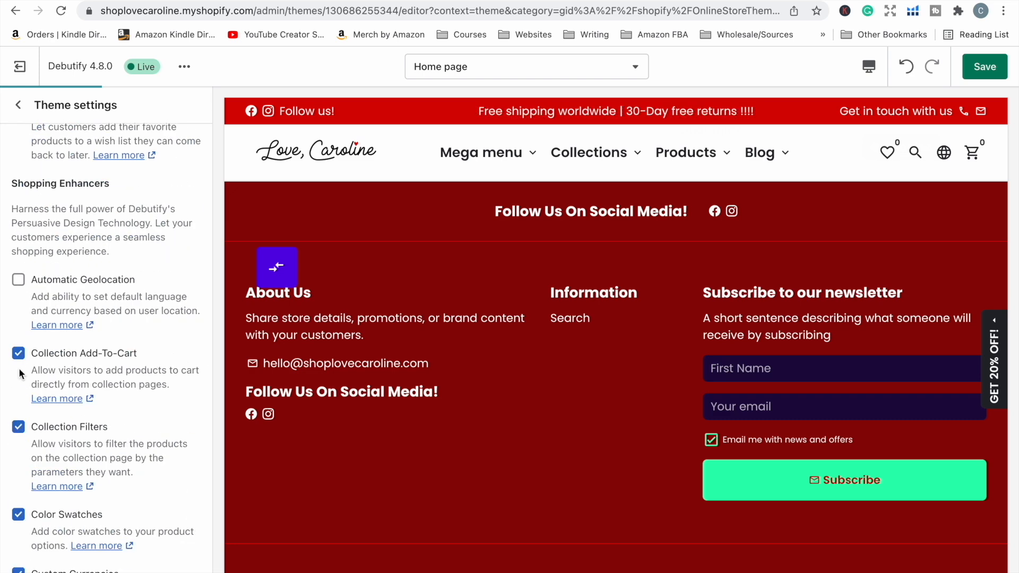
pyautogui.click(18, 354)
pyautogui.click(18, 427)
pyautogui.click(18, 514)
# Turn off the Custom Currencies, Delivery Date, Facebook Messenger, FAQ, Linked Options, Mega Menu, Menu Bar and Order Tracking add-ons
pyautogui.scroll(-4, 17, 491)
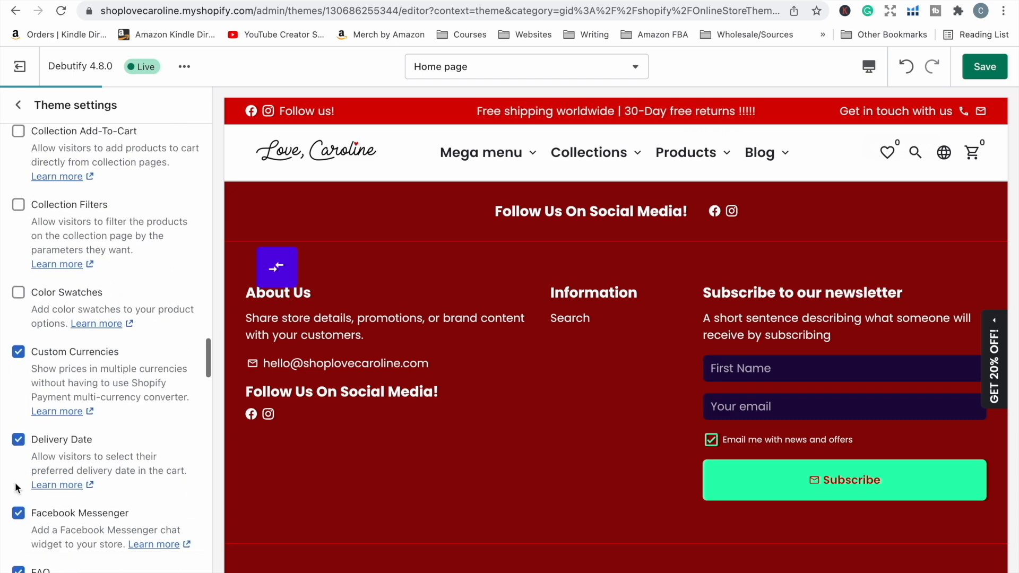
pyautogui.click(19, 511)
pyautogui.scroll(-3, 19, 478)
pyautogui.click(18, 355)
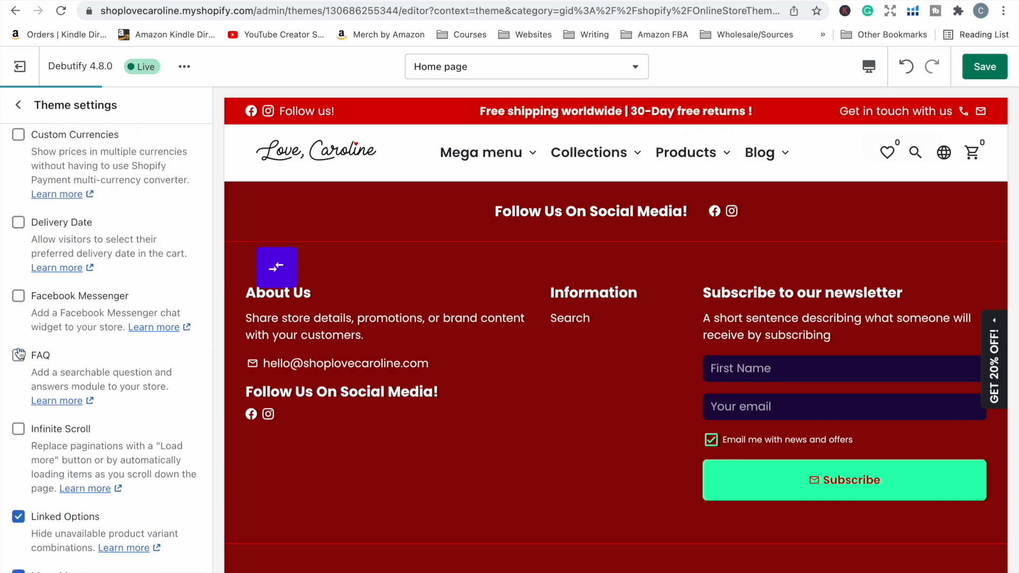
pyautogui.scroll(-4, 18, 361)
pyautogui.click(18, 317)
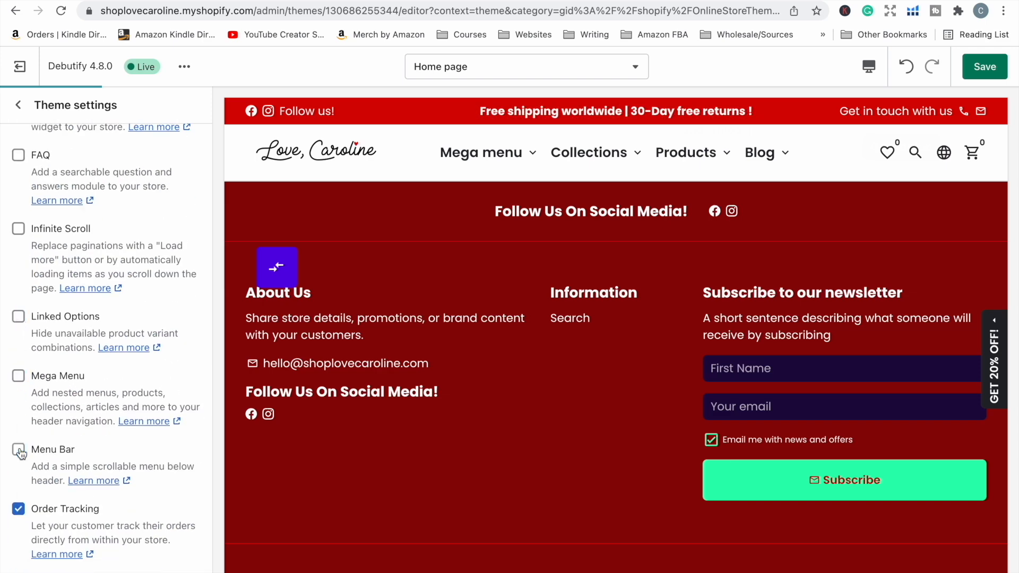
pyautogui.scroll(-3, 24, 521)
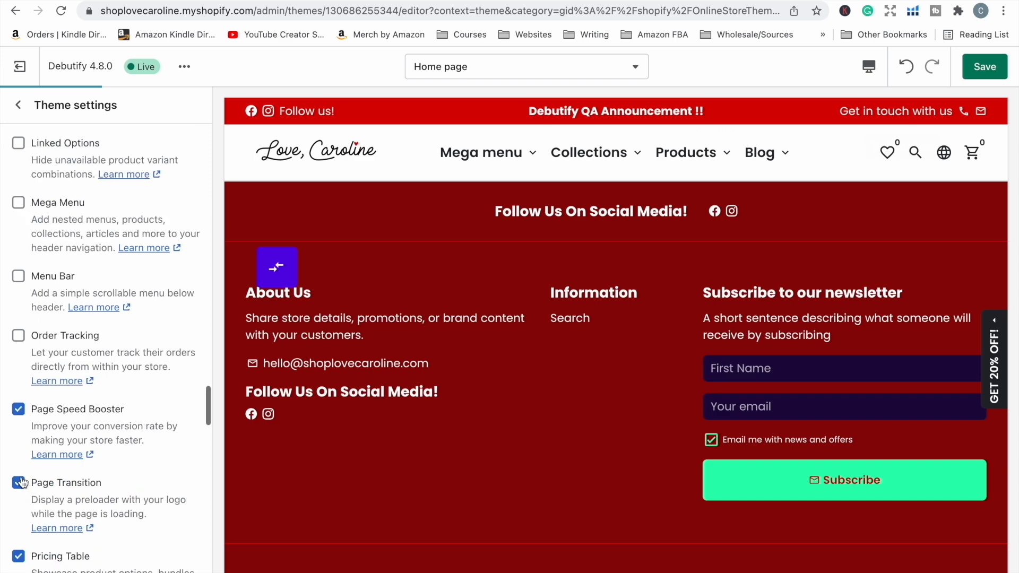
# Turn off the Page Speed Booster, Page Transition, Pricing Table, Product Image Crop, Product Swatches and Product Tabs add-ons
pyautogui.click(18, 410)
pyautogui.click(19, 483)
pyautogui.click(19, 555)
pyautogui.scroll(-6, 20, 478)
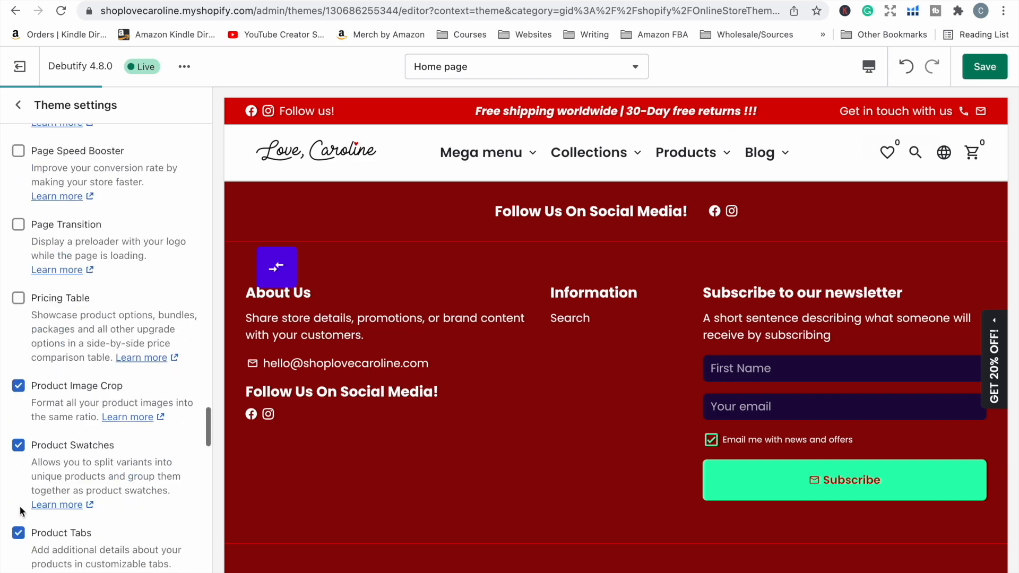
pyautogui.click(18, 448)
pyautogui.scroll(-3, 20, 436)
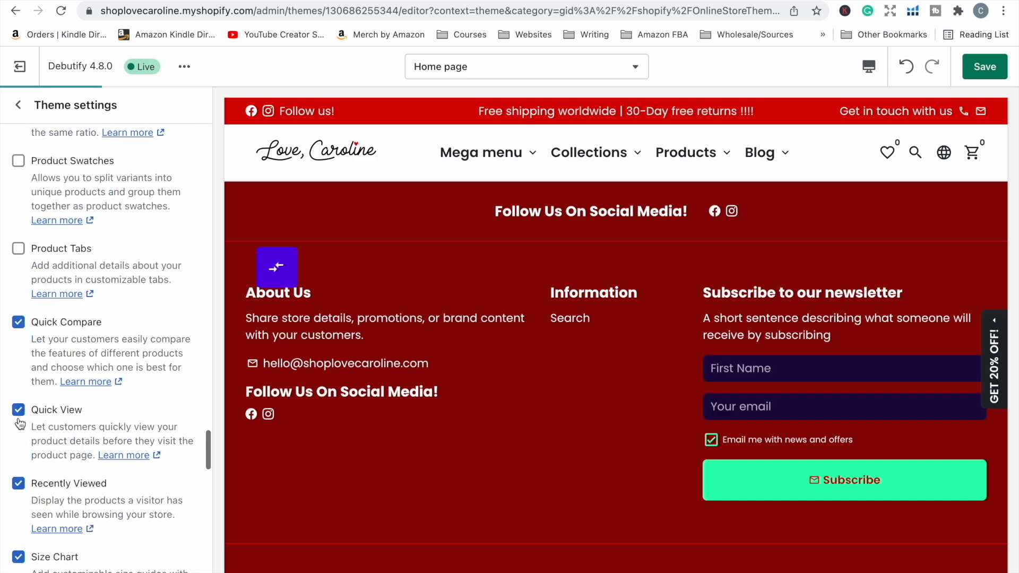
# Turn off the Quick Compare, Quick View, Recently Viewed, Size Chart, Smart Search and Synced Variant Image add-ons
pyautogui.scroll(-4, 16, 456)
pyautogui.click(18, 315)
pyautogui.click(19, 379)
pyautogui.click(19, 460)
pyautogui.scroll(-4, 19, 425)
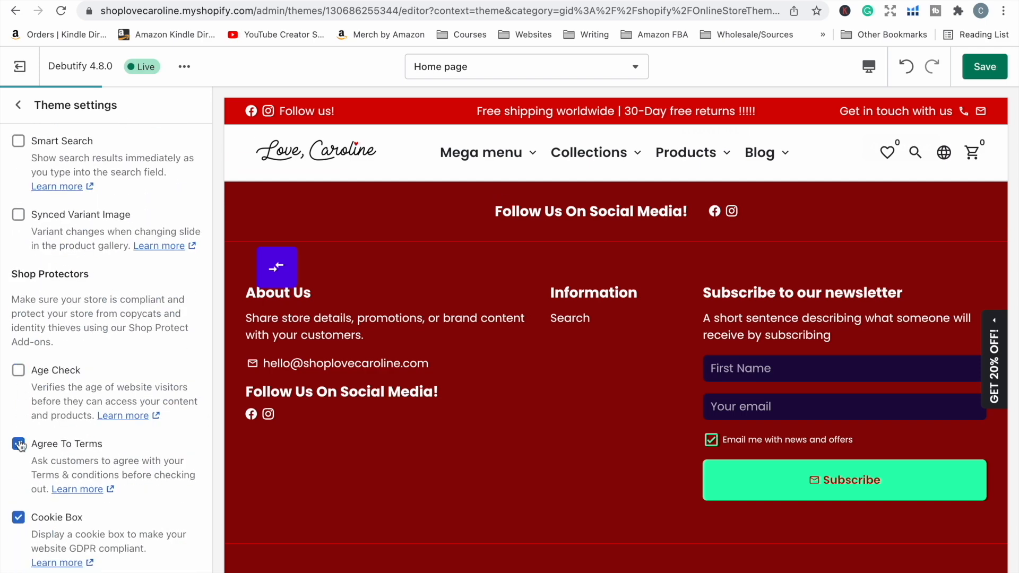
# Turn off the Shop Protectors add-ons, including Agree To Terms and Cookie Box, and save the theme changes
pyautogui.scroll(-3, 19, 440)
pyautogui.click(18, 276)
pyautogui.click(18, 350)
pyautogui.scroll(-10, 18, 340)
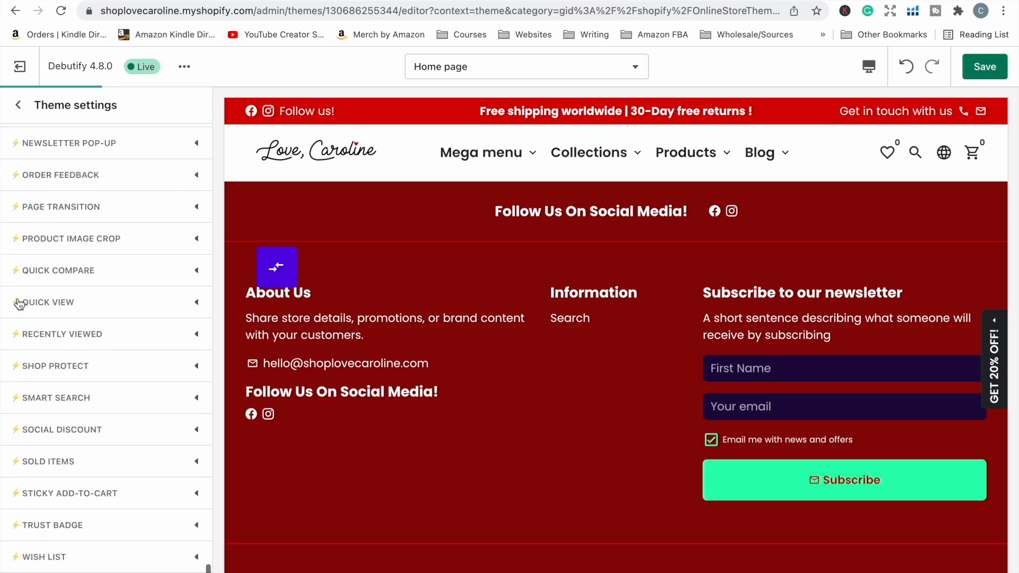
pyautogui.click(985, 69)
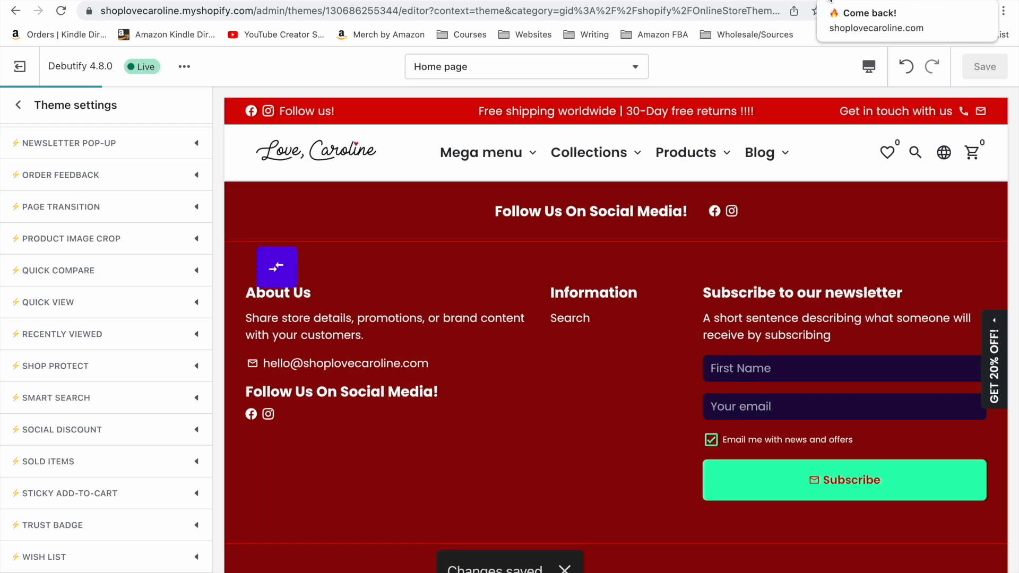
# Reload the live storefront to check it, and look over the home page's section list back in the theme editor
pyautogui.click(831, 2)
pyautogui.click(61, 12)
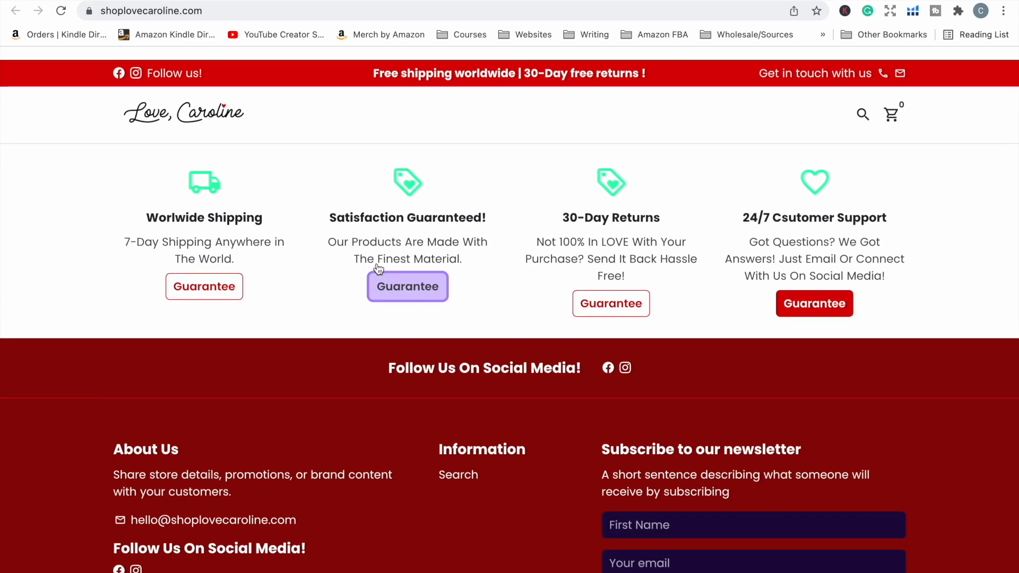
pyautogui.click(802, 3)
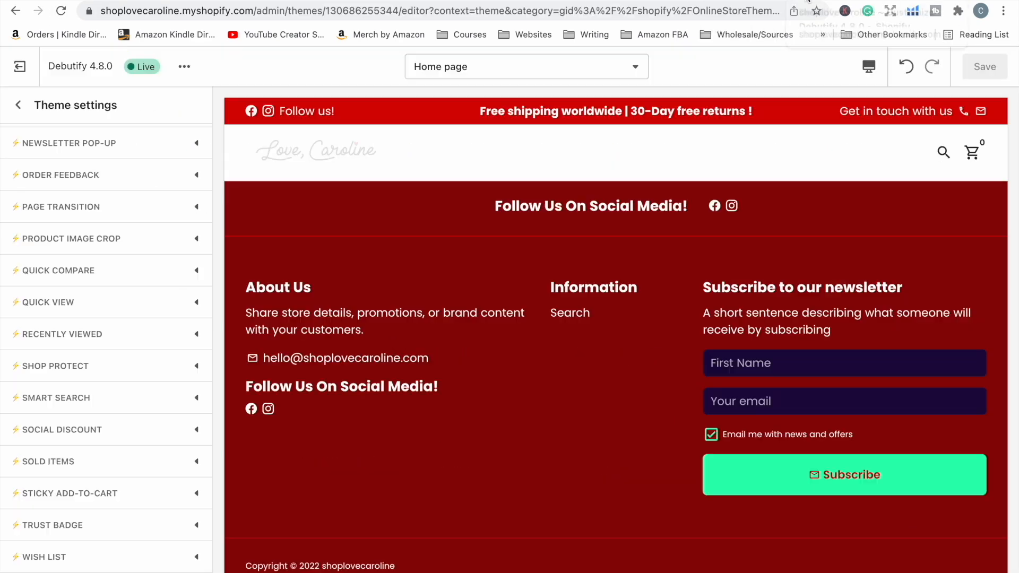
pyautogui.click(18, 105)
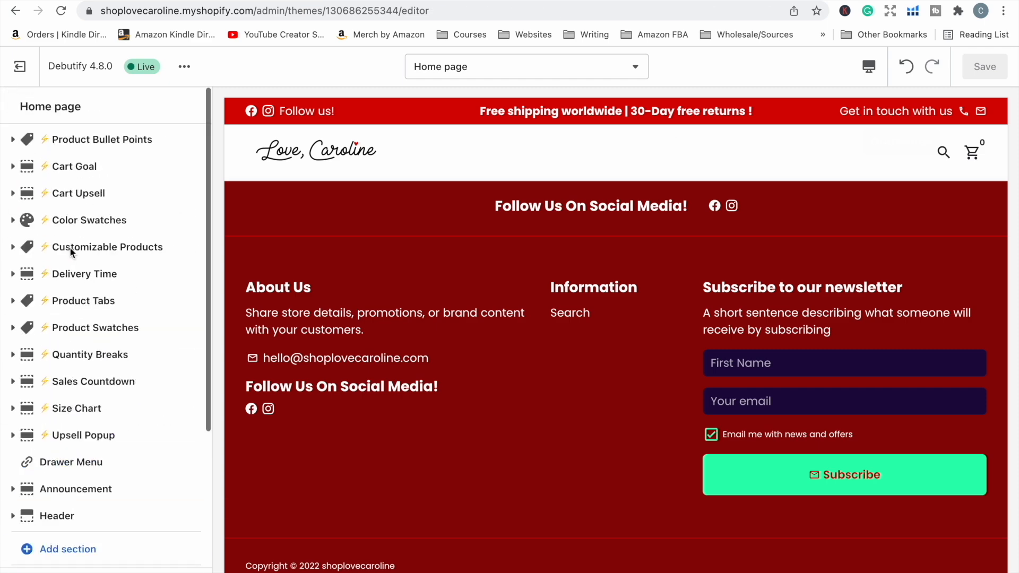
pyautogui.scroll(-3, 71, 253)
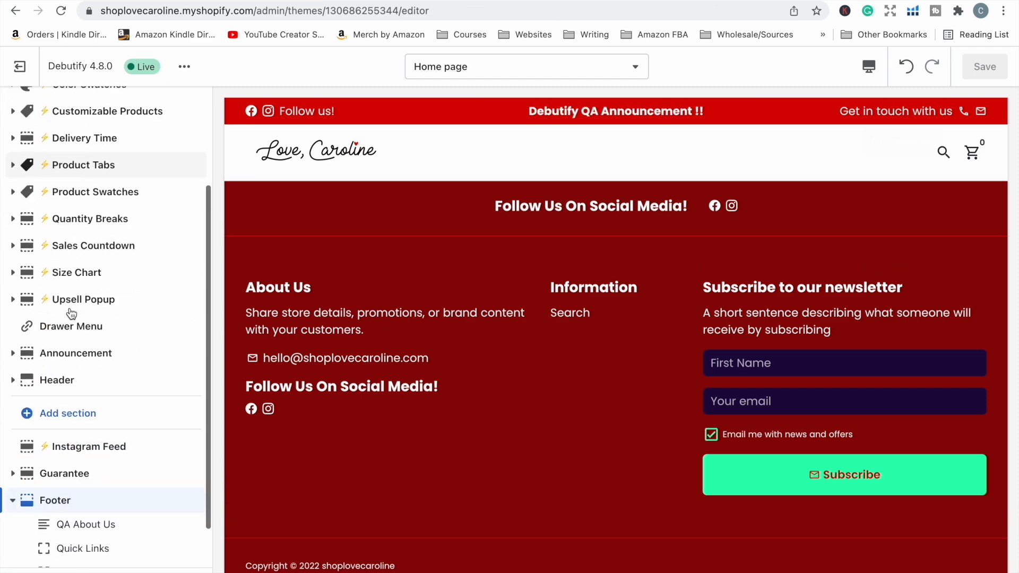
pyautogui.scroll(3, 68, 313)
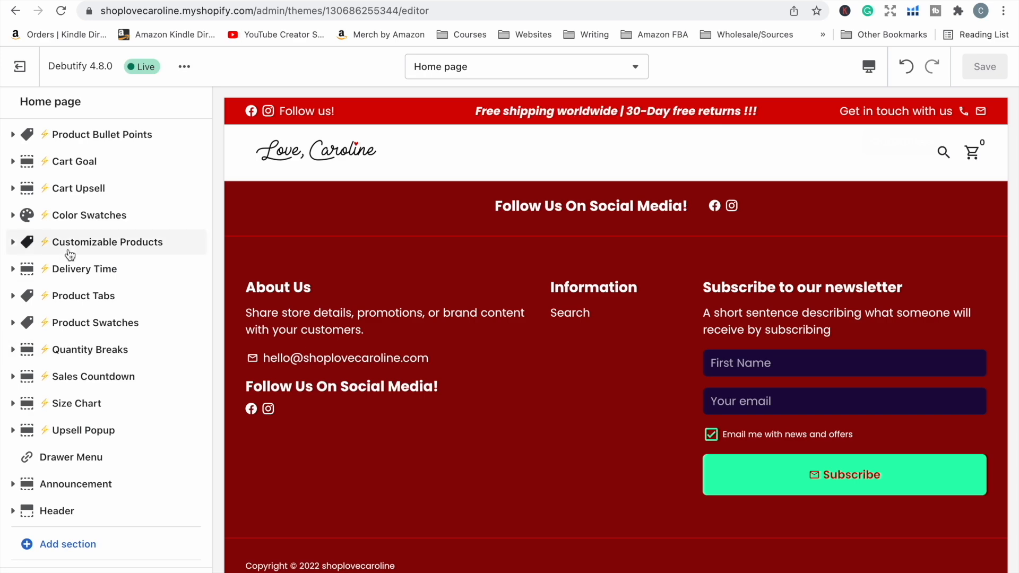
pyautogui.scroll(-3, 69, 257)
# Open the color options in the theme settings and look through the page colors
pyautogui.click(139, 571)
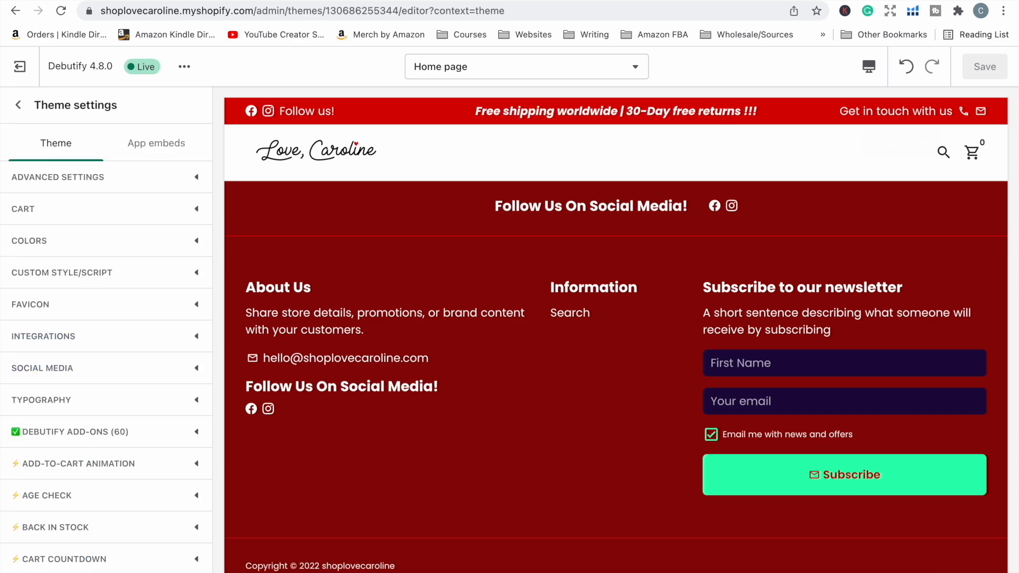
pyautogui.click(106, 242)
pyautogui.scroll(-5, 106, 228)
pyautogui.scroll(10, 105, 220)
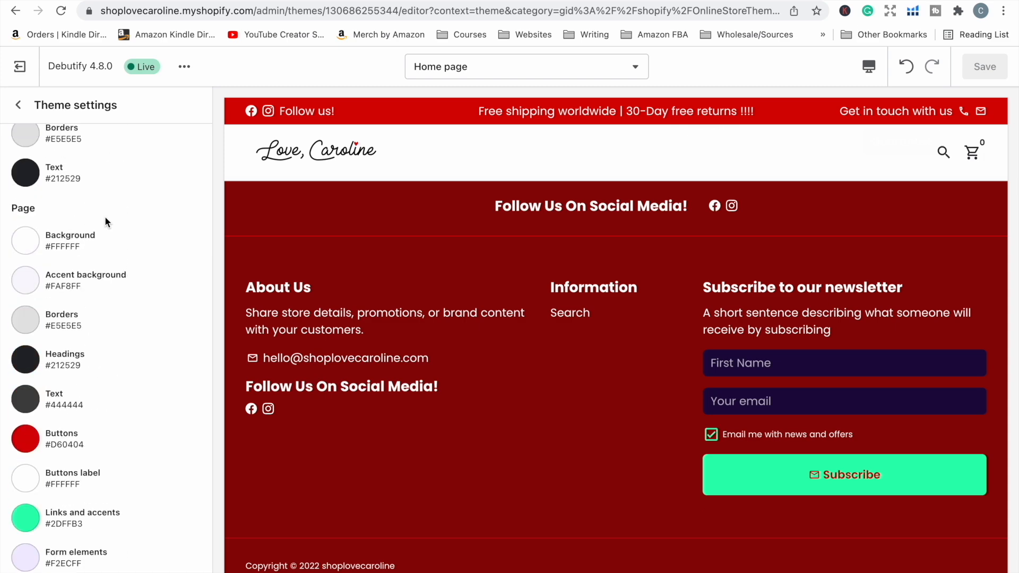
pyautogui.scroll(-9, 104, 216)
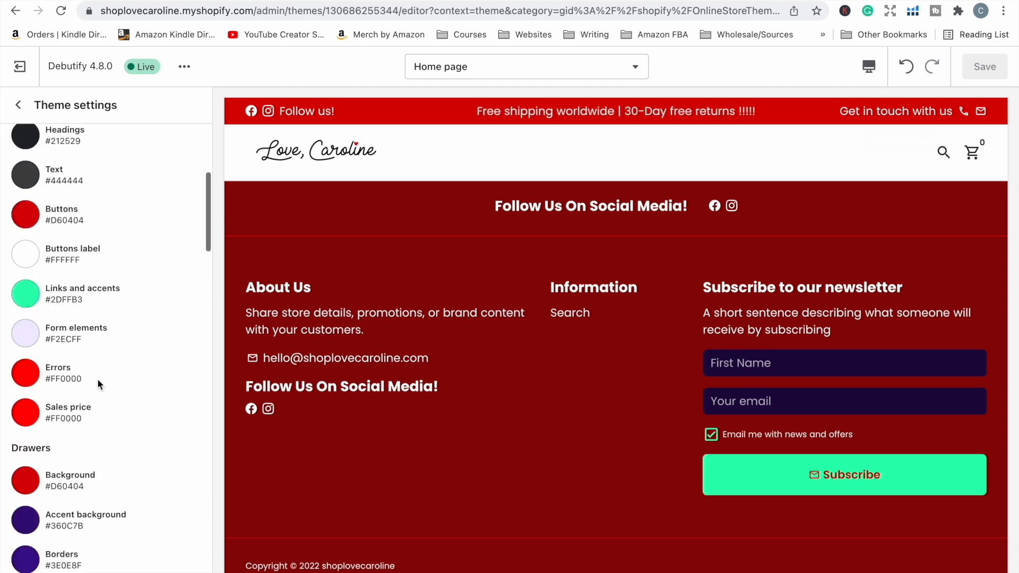
# Try #212529 and #444444 as the Drawers background color and restore #D60404
pyautogui.click(25, 250)
pyautogui.click(95, 455)
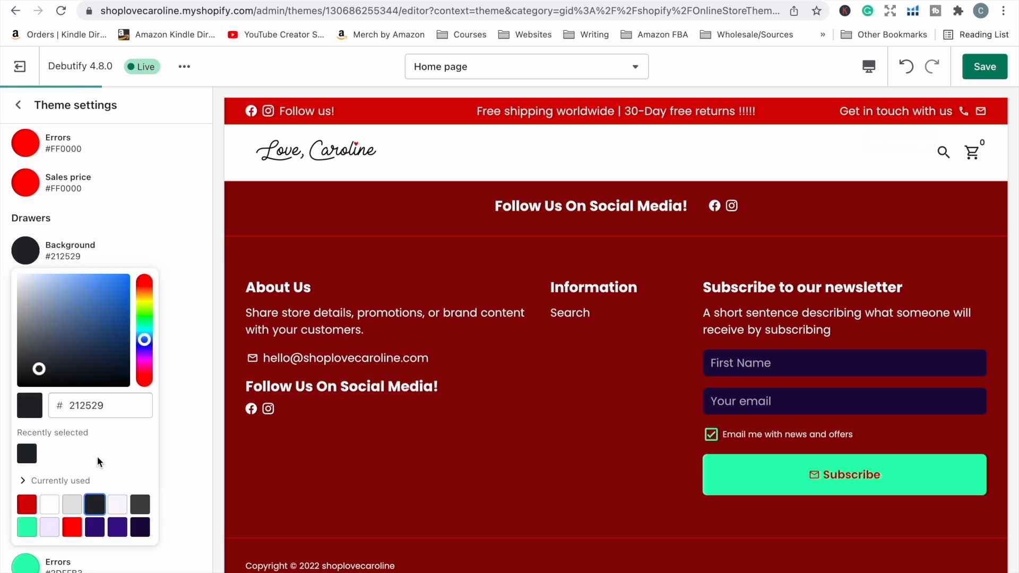
pyautogui.click(141, 505)
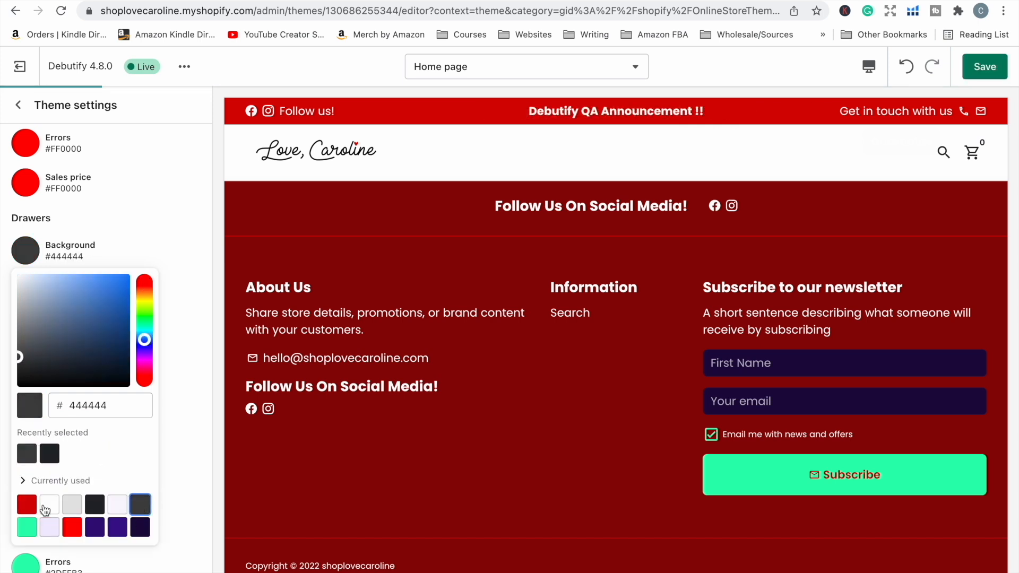
pyautogui.click(45, 509)
pyautogui.click(193, 266)
# Set the Footer background color to #444444
pyautogui.scroll(-5, 192, 255)
pyautogui.scroll(-3, 192, 243)
pyautogui.click(81, 336)
pyautogui.click(139, 297)
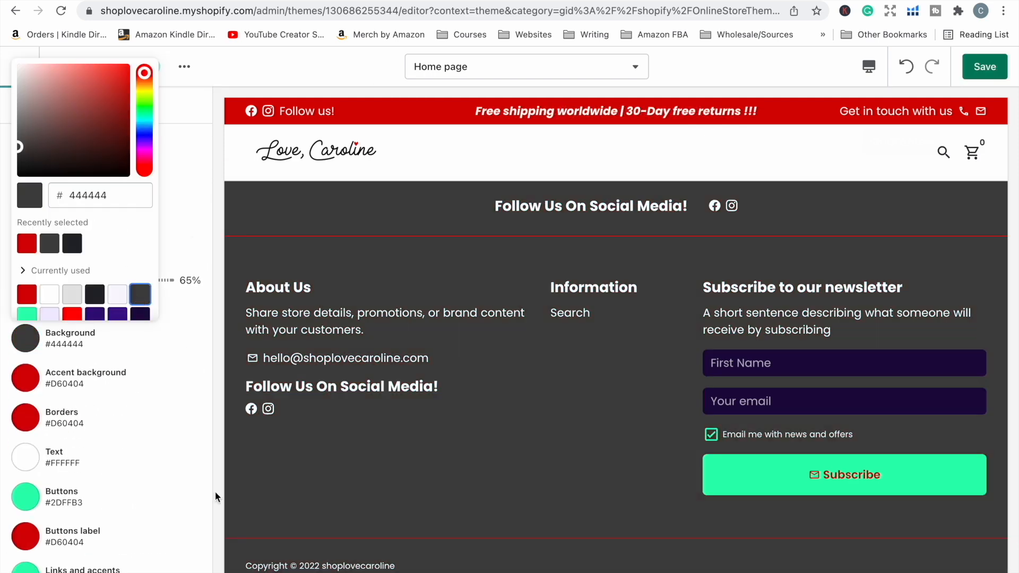
pyautogui.click(145, 362)
# Set the Footer buttons color to #FF0000 and the buttons label color to #FFFFFF
pyautogui.scroll(-1, 143, 345)
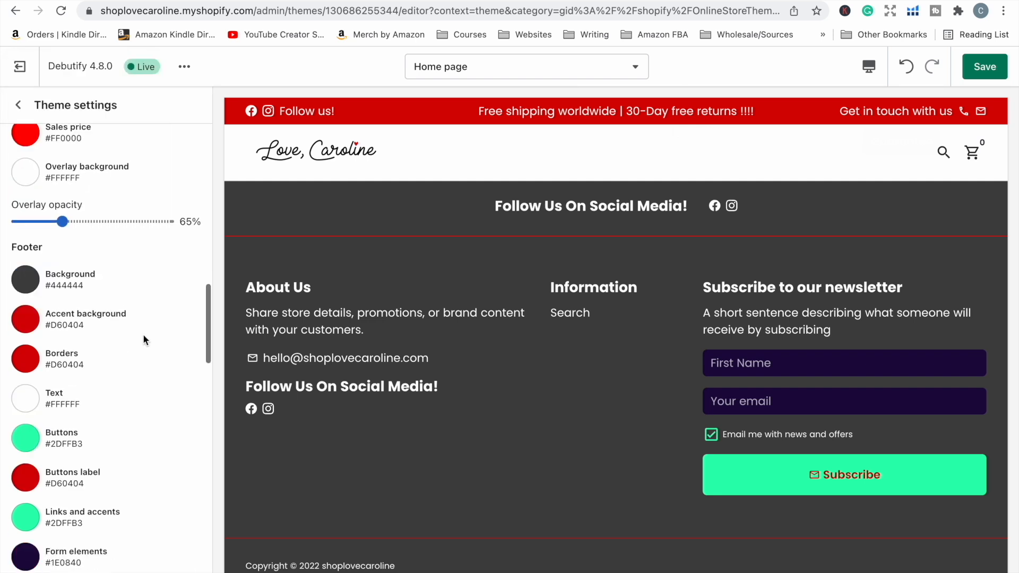
pyautogui.click(64, 435)
pyautogui.click(72, 402)
pyautogui.click(85, 476)
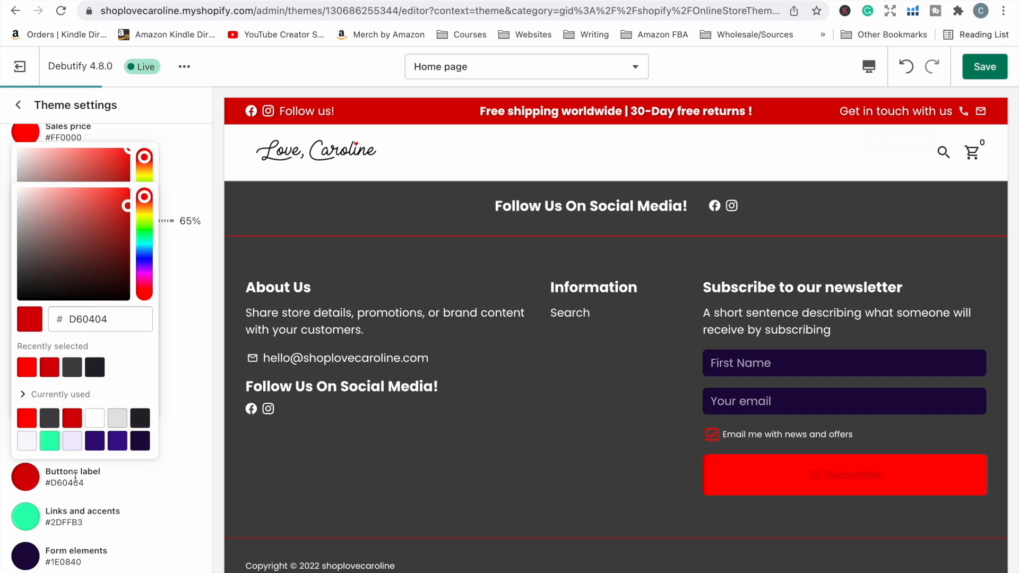
pyautogui.click(95, 418)
pyautogui.click(177, 484)
# Try #FF0000 and #FFFFFF as the Footer form elements color
pyautogui.scroll(-3, 174, 483)
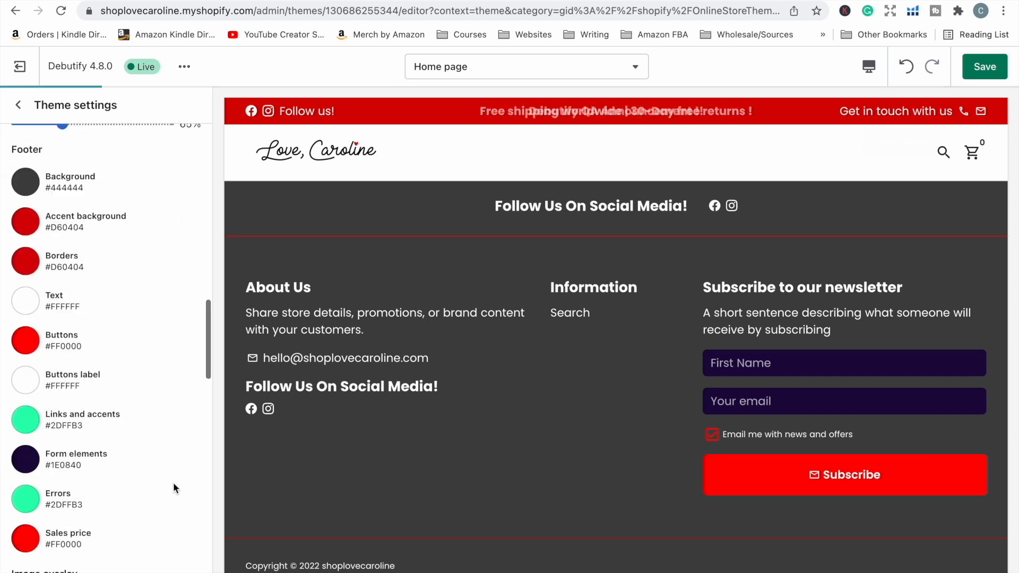
pyautogui.click(81, 463)
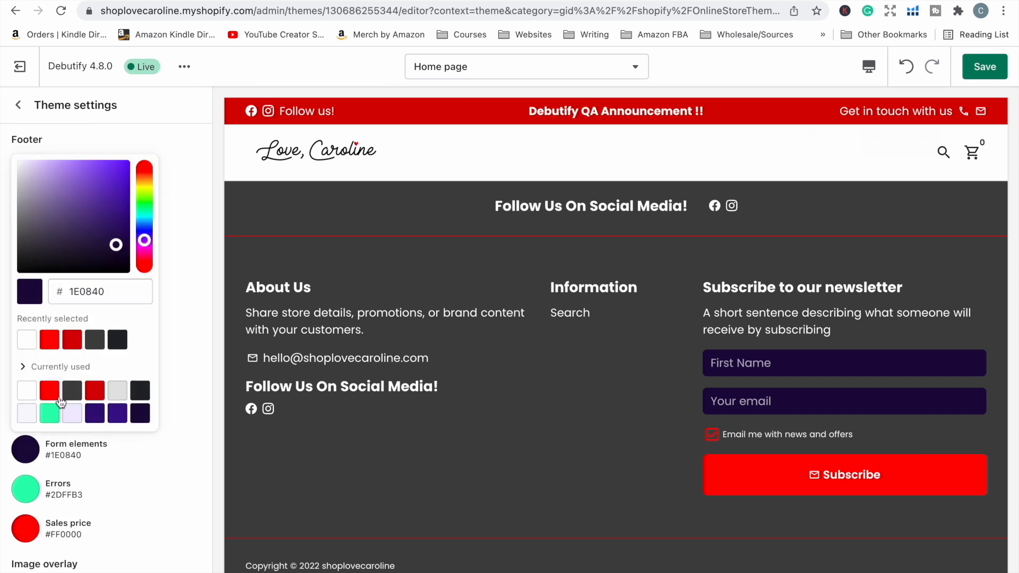
pyautogui.click(93, 394)
pyautogui.click(51, 392)
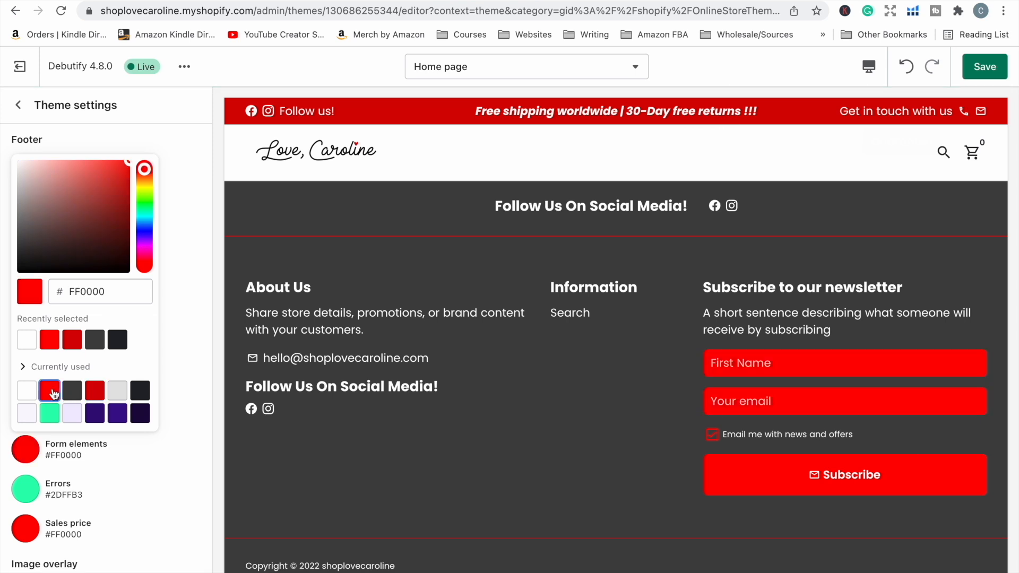
pyautogui.click(26, 391)
pyautogui.click(78, 502)
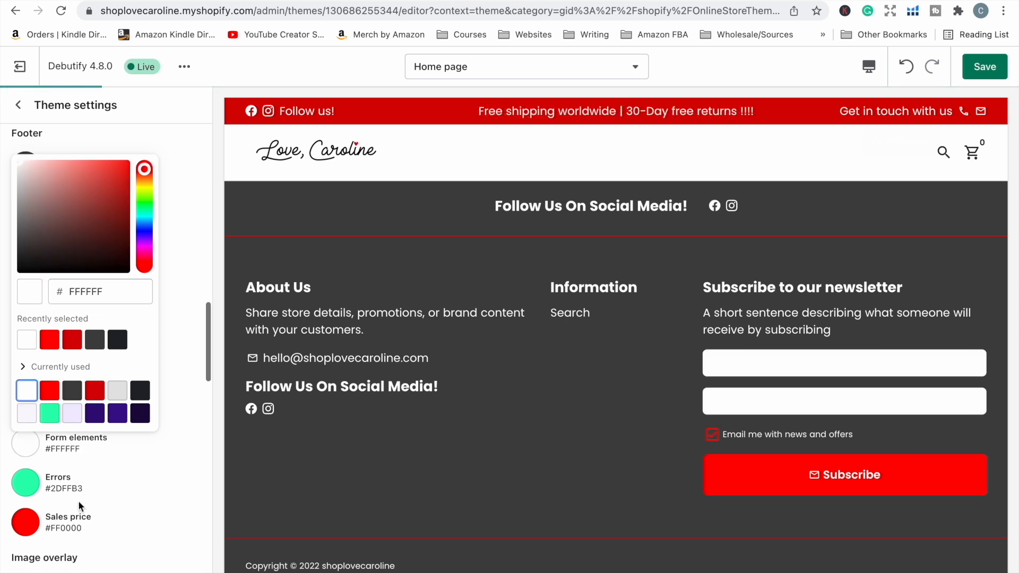
pyautogui.click(160, 477)
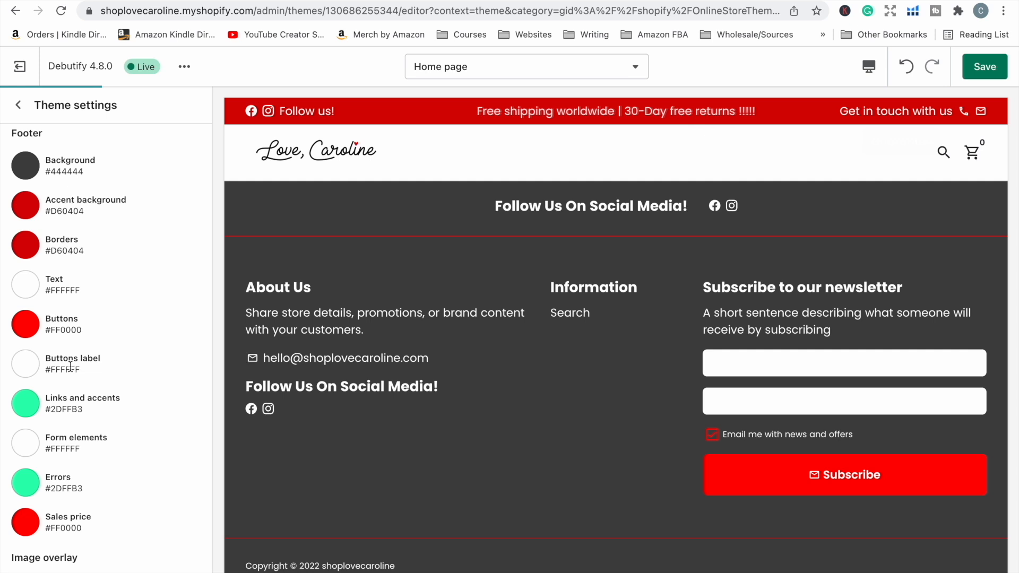
# Try #444444 as the Footer text color and restore #FFFFFF
pyautogui.scroll(-1, 70, 441)
pyautogui.scroll(-1, 71, 448)
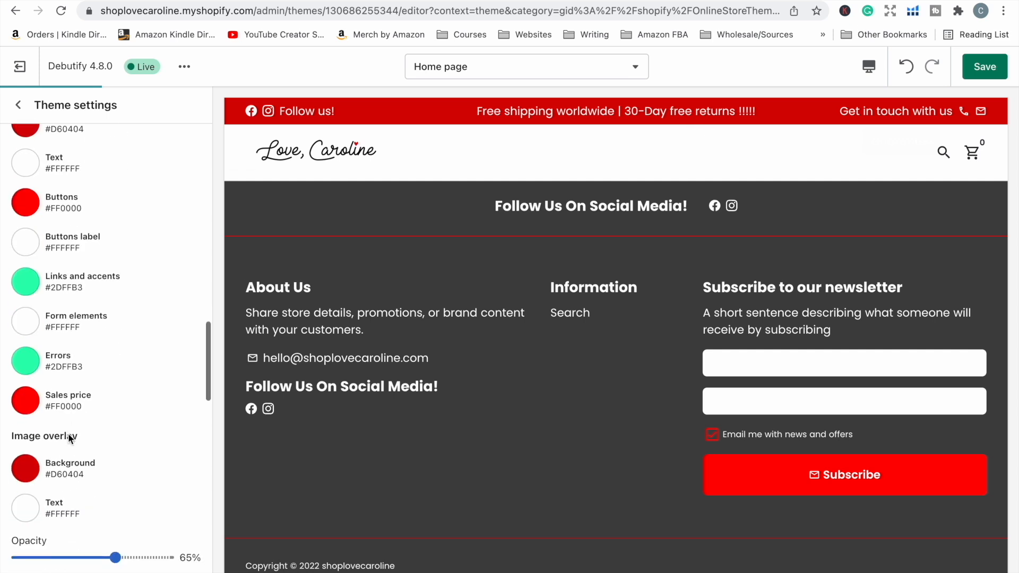
pyautogui.scroll(-7, 69, 456)
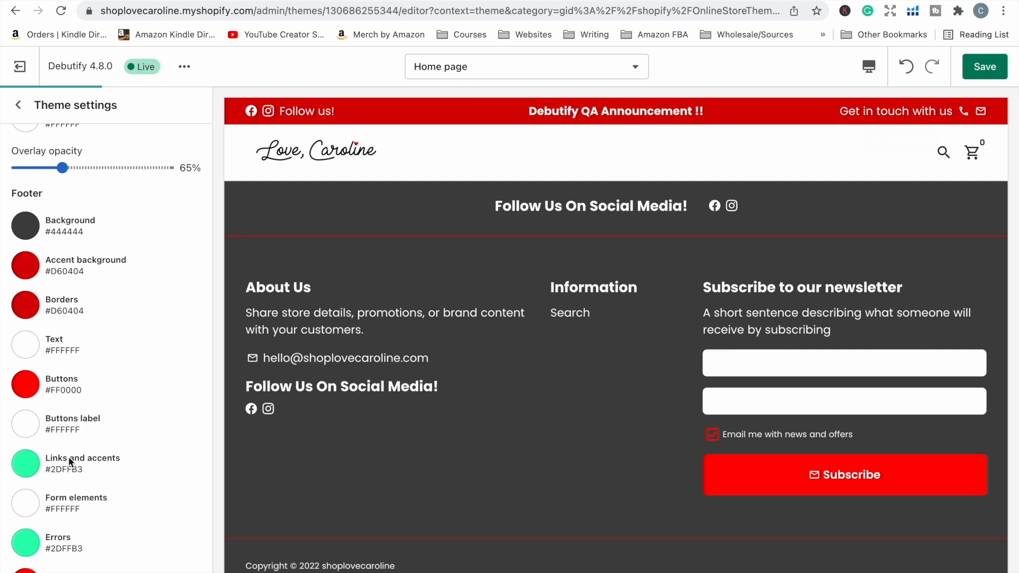
pyautogui.click(60, 347)
pyautogui.click(72, 294)
pyautogui.click(27, 294)
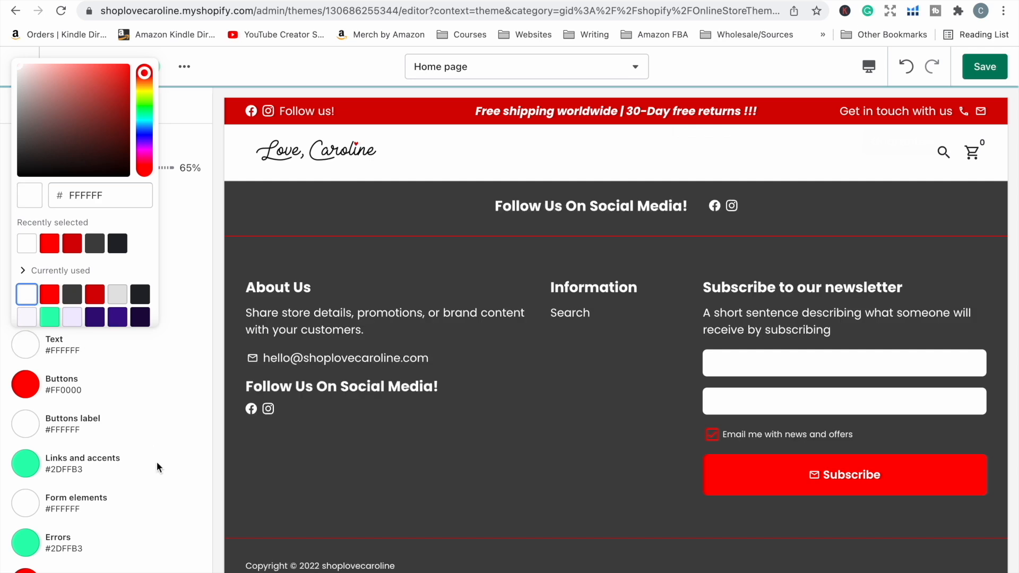
pyautogui.click(157, 462)
# Set the Footer form elements color to the gray #9C9B9B and save the theme
pyautogui.click(95, 499)
pyautogui.click(117, 399)
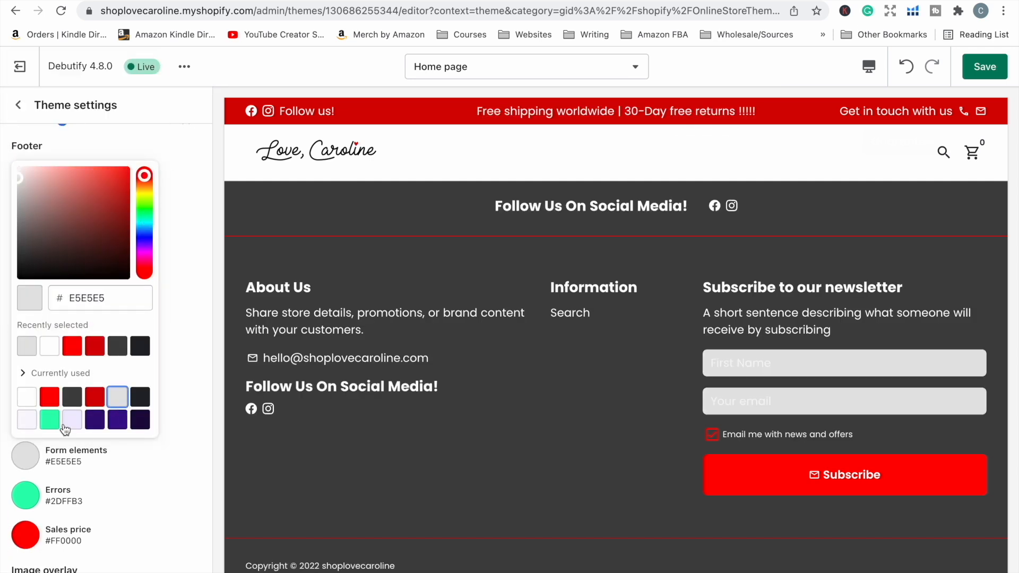
pyautogui.click(25, 215)
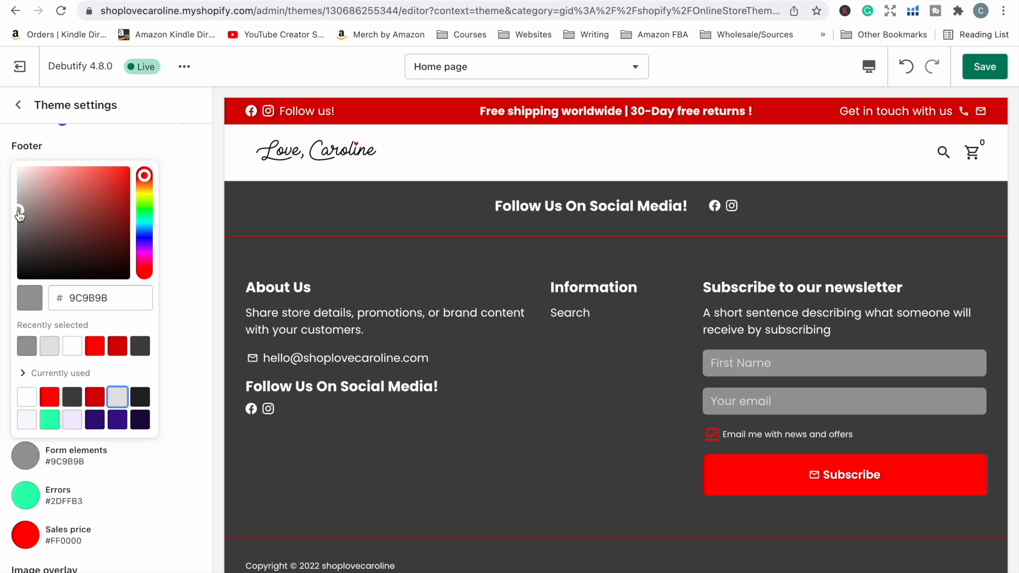
pyautogui.click(184, 417)
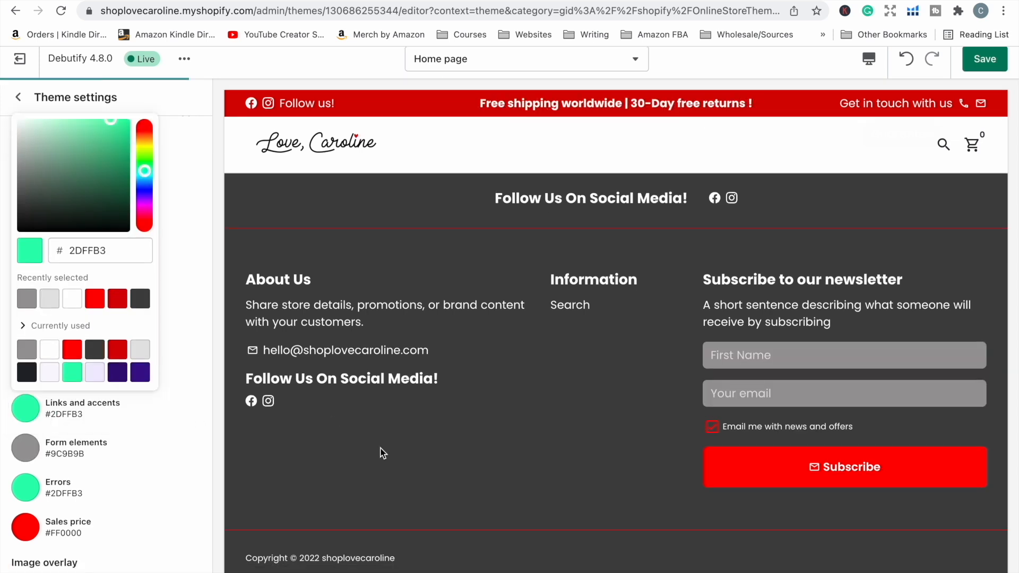
pyautogui.click(974, 66)
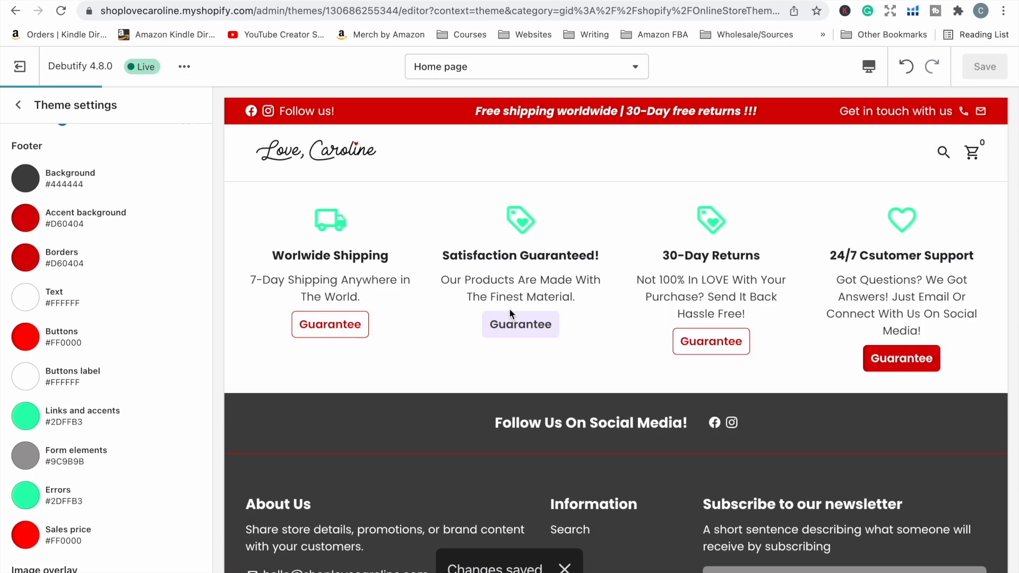
# Review the theme's color options from the image overlay up to the announcement colors, and return to the home page section list
pyautogui.scroll(-7, 130, 301)
pyautogui.scroll(-2, 130, 282)
pyautogui.scroll(5, 130, 272)
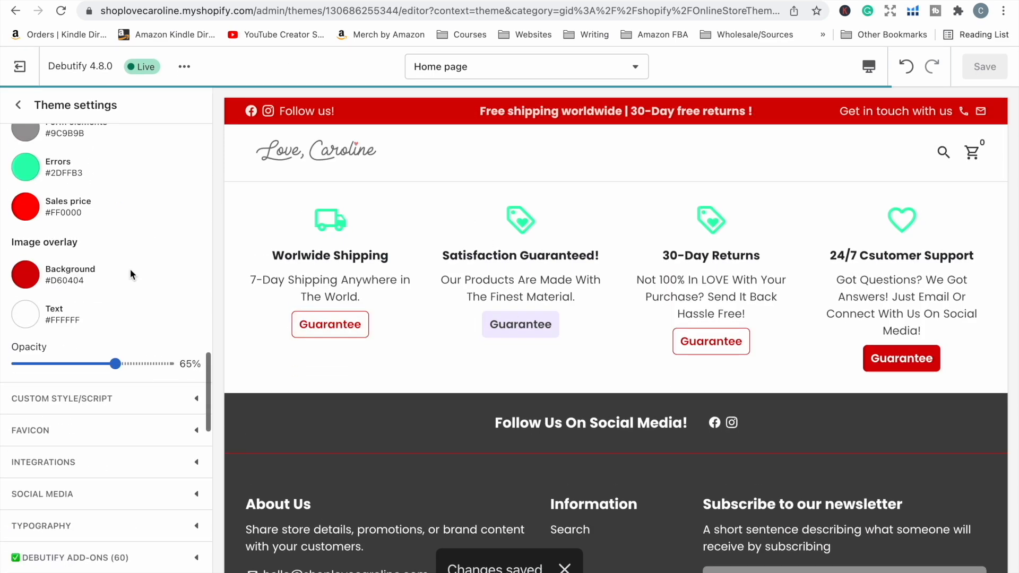
pyautogui.scroll(-5, 130, 269)
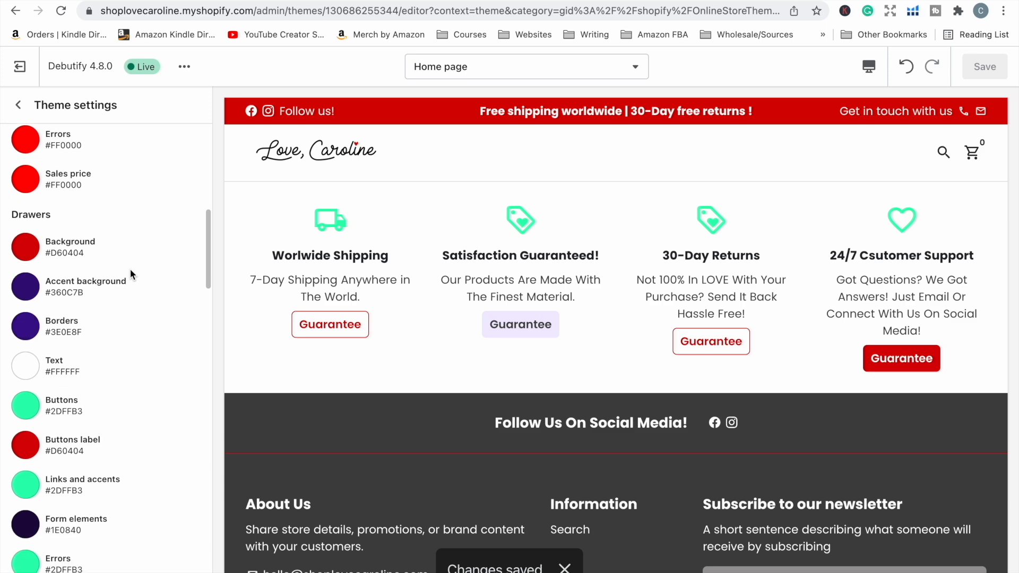
pyautogui.scroll(7, 129, 269)
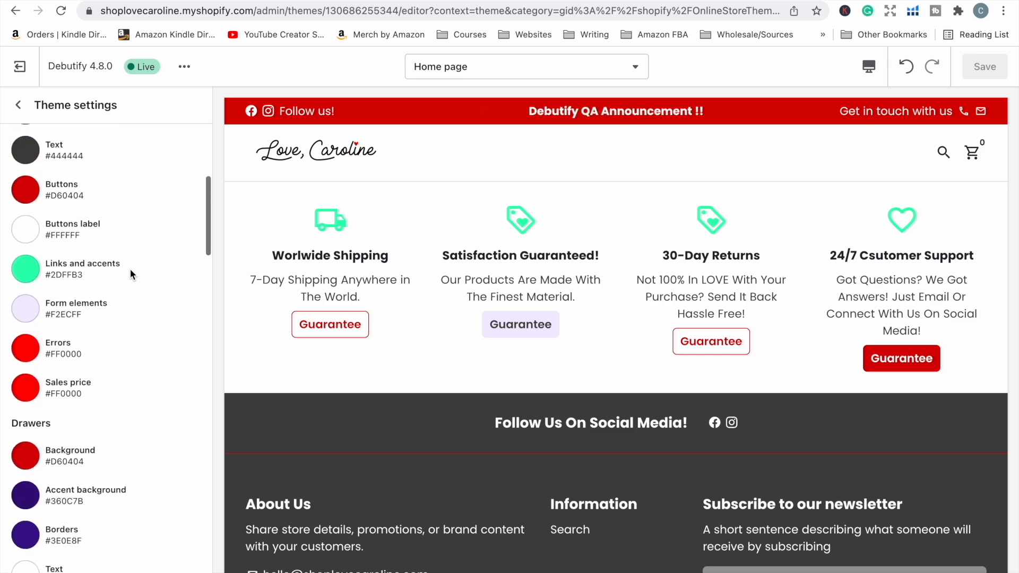
pyautogui.scroll(8, 130, 269)
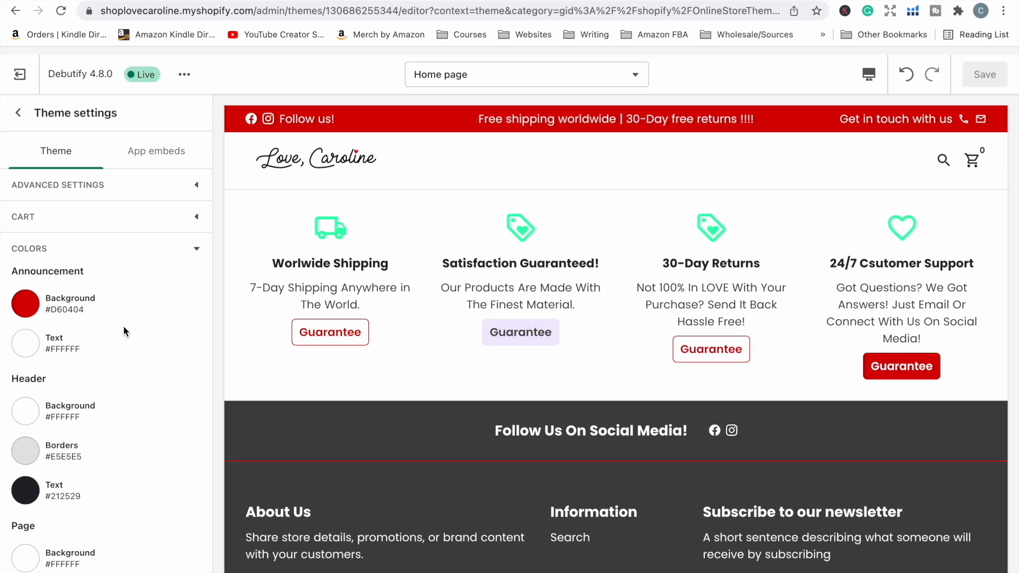
pyautogui.click(192, 248)
pyautogui.click(18, 105)
pyautogui.scroll(6, 133, 308)
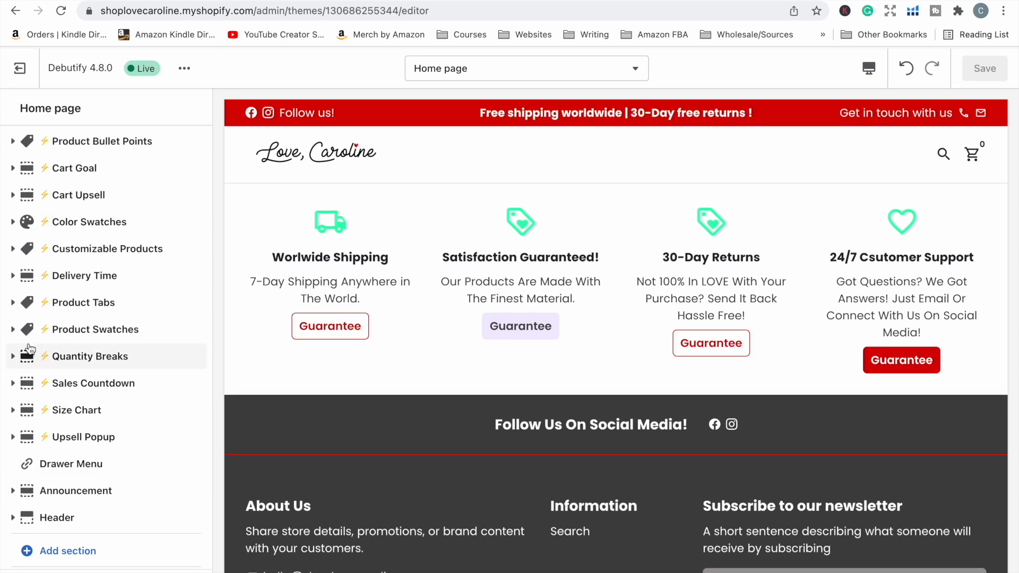
# Expand the Announcement section and examine the text of each of its five message blocks
pyautogui.scroll(-3, 29, 349)
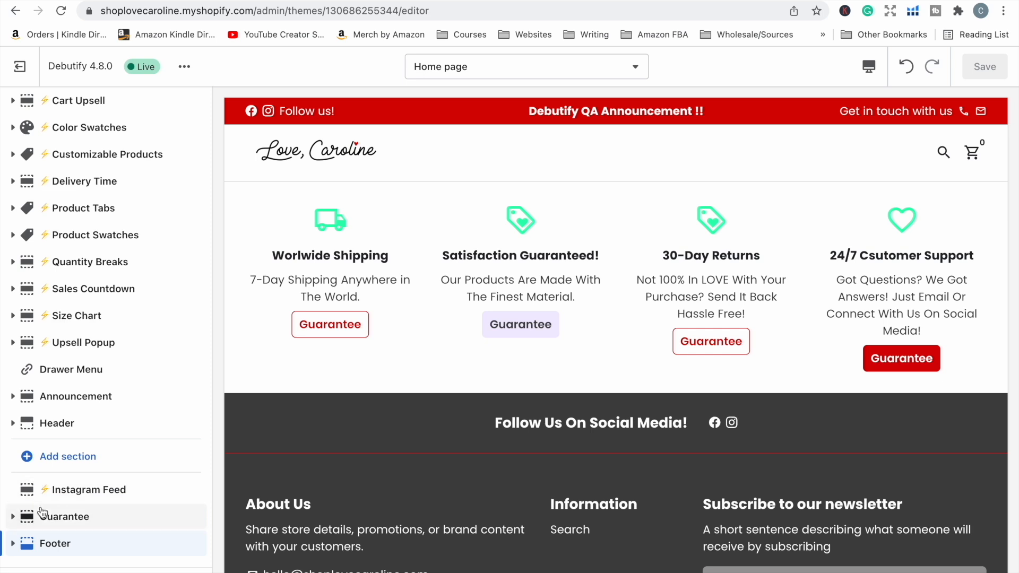
pyautogui.click(12, 397)
pyautogui.scroll(-2, 80, 429)
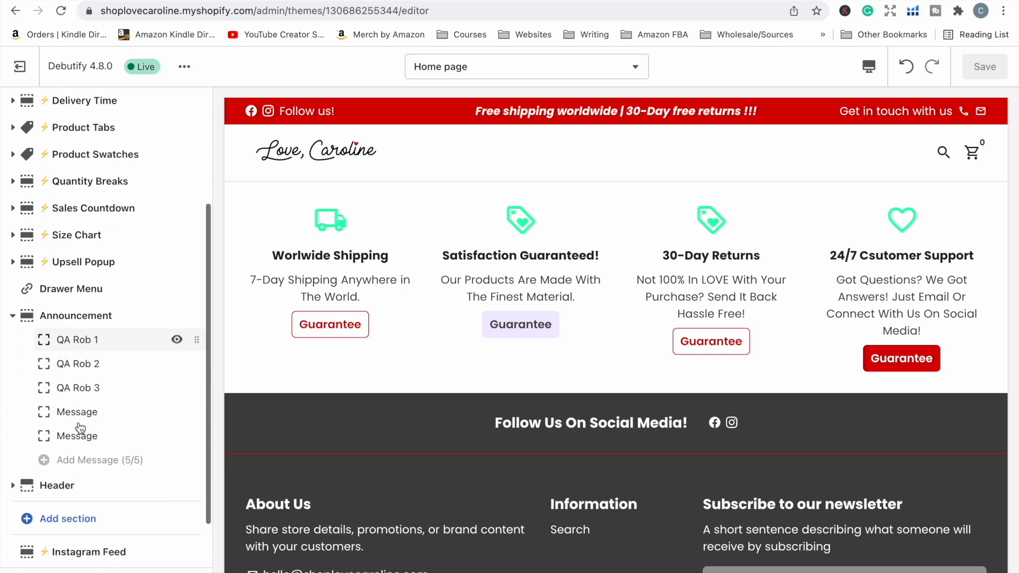
pyautogui.click(80, 340)
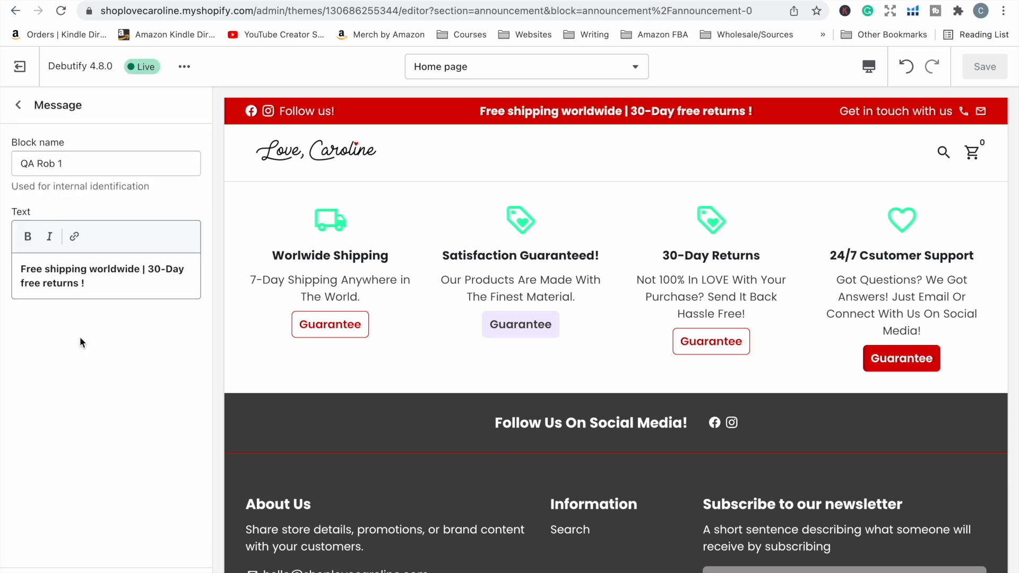
pyautogui.click(19, 104)
pyautogui.click(77, 366)
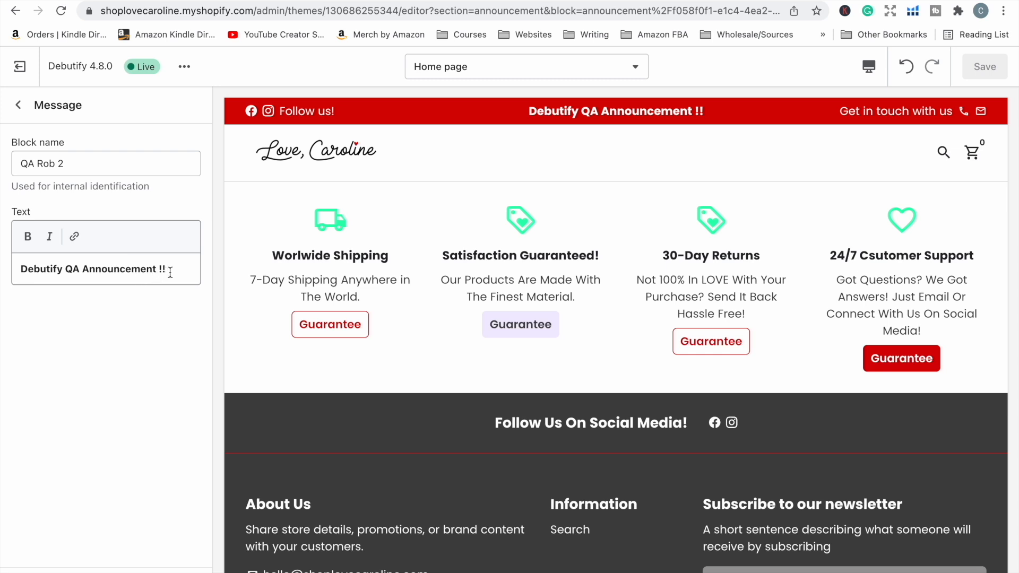
pyautogui.click(18, 105)
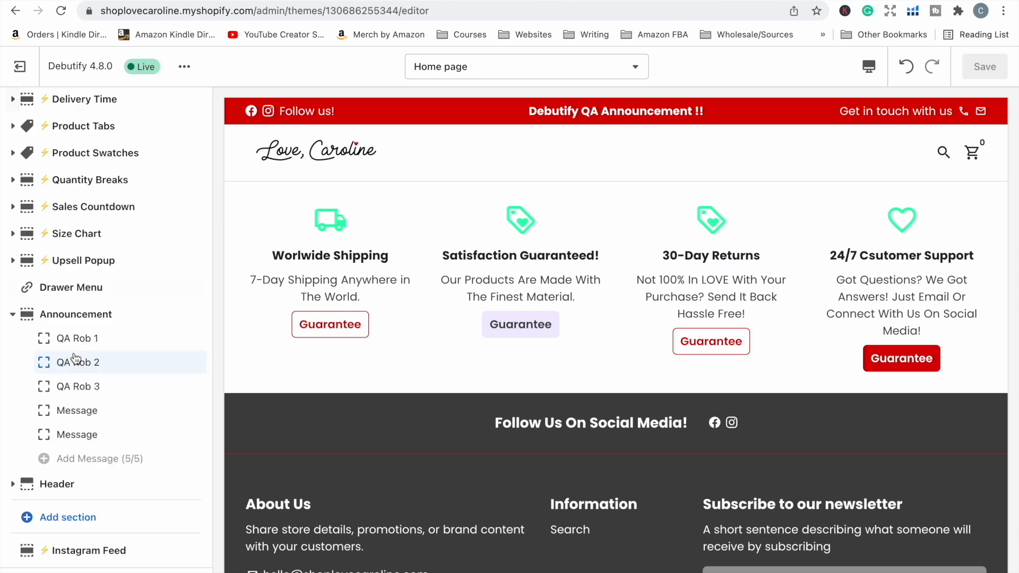
pyautogui.click(75, 390)
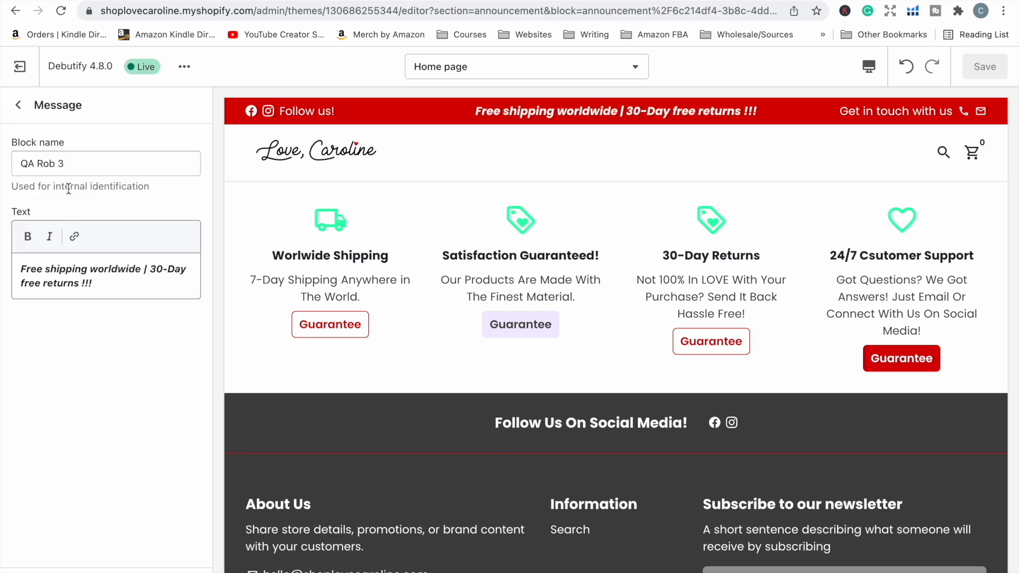
pyautogui.click(18, 114)
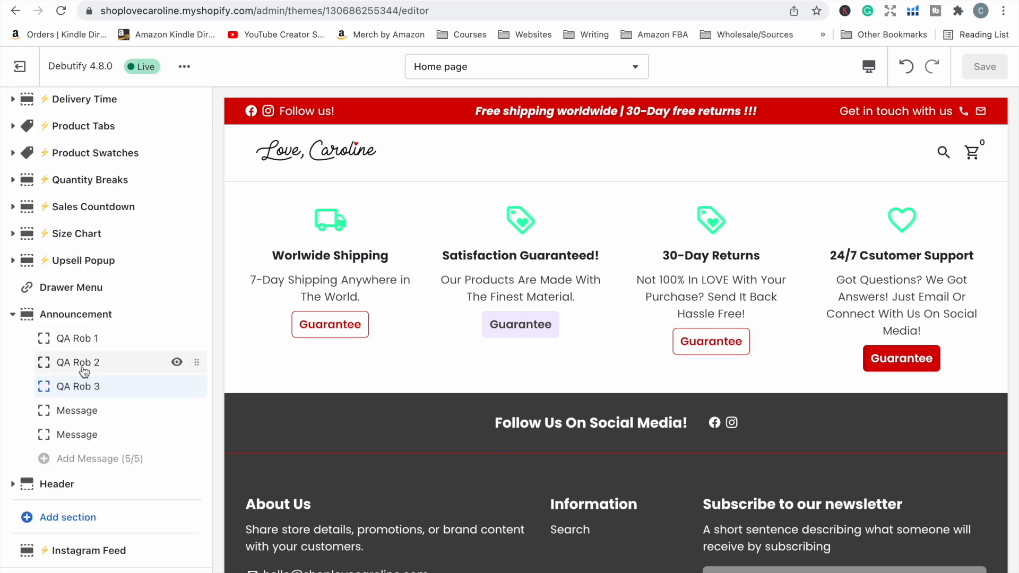
pyautogui.click(81, 412)
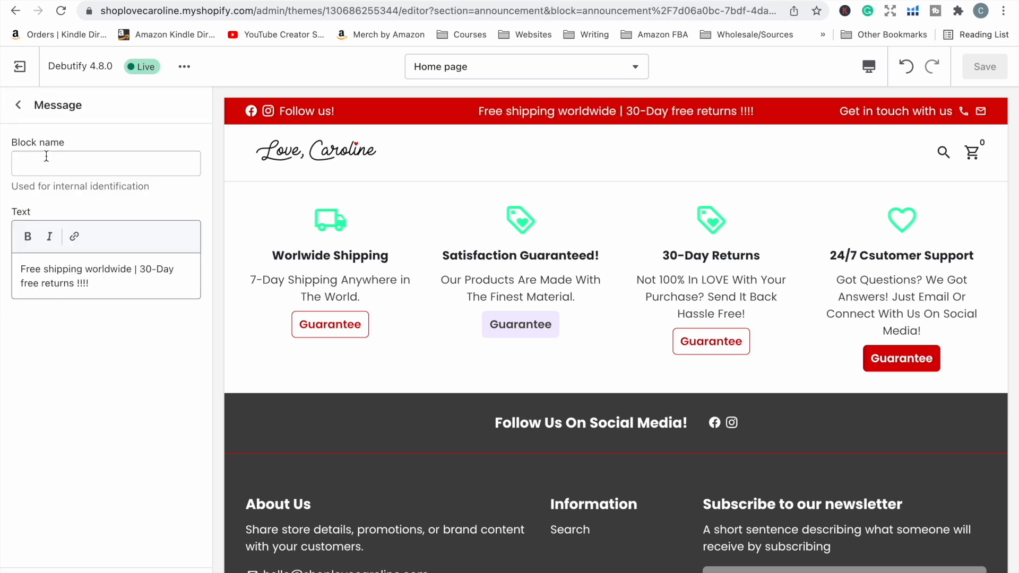
pyautogui.click(18, 106)
pyautogui.click(84, 438)
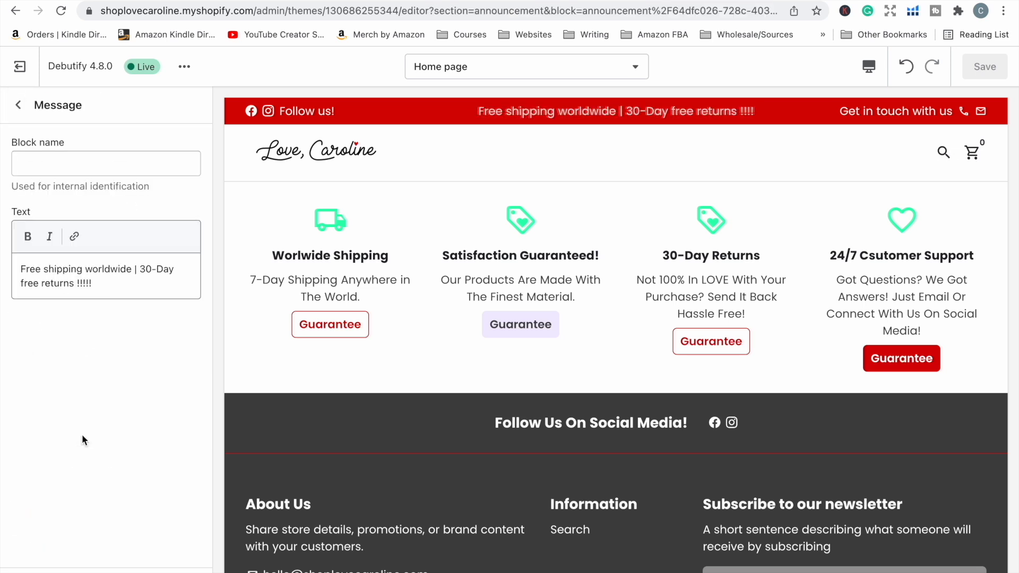
pyautogui.click(18, 105)
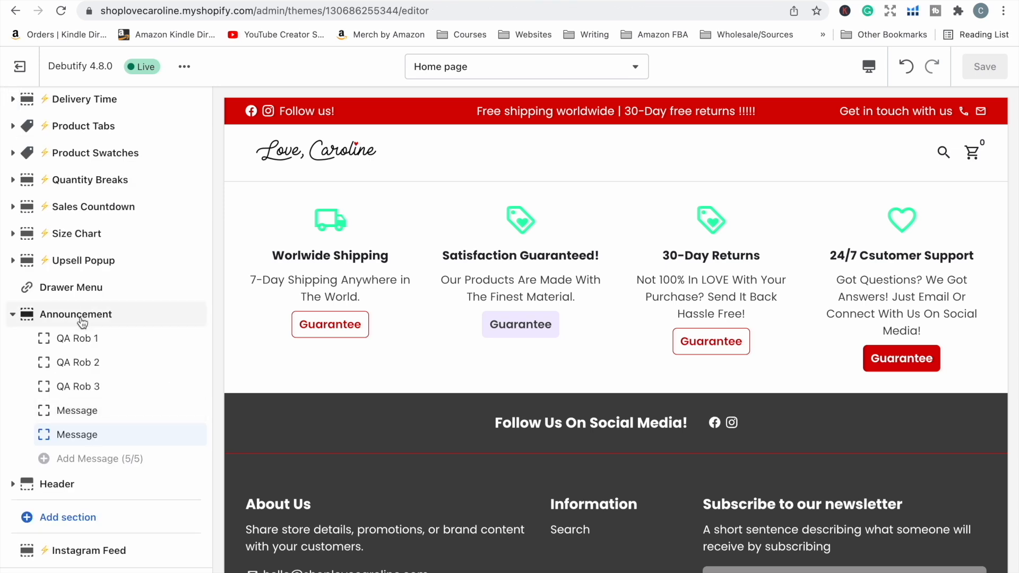
# Remove the "Debutify QA Announcement !!" message block from the Announcement section
pyautogui.click(78, 340)
pyautogui.click(18, 105)
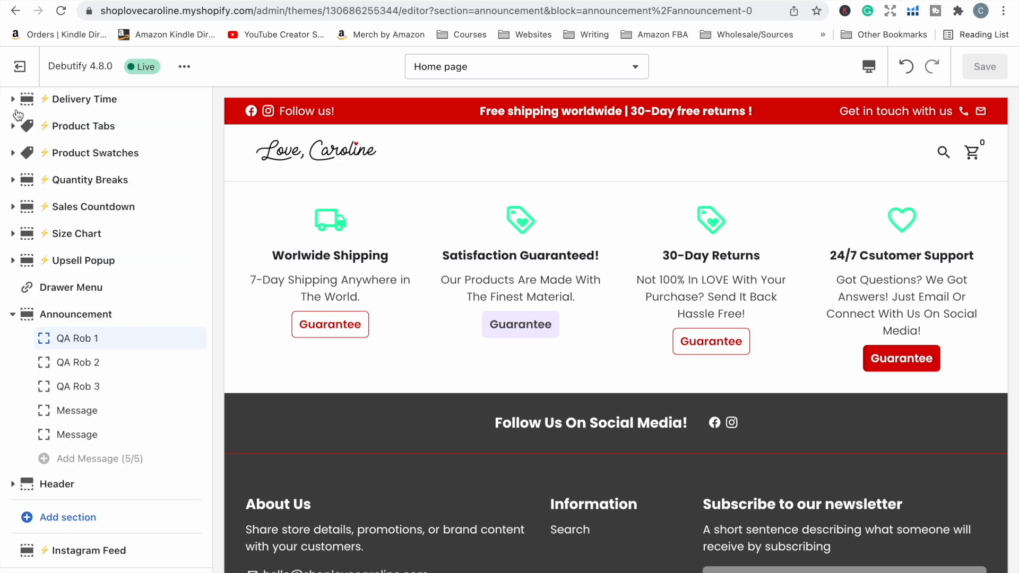
pyautogui.click(89, 362)
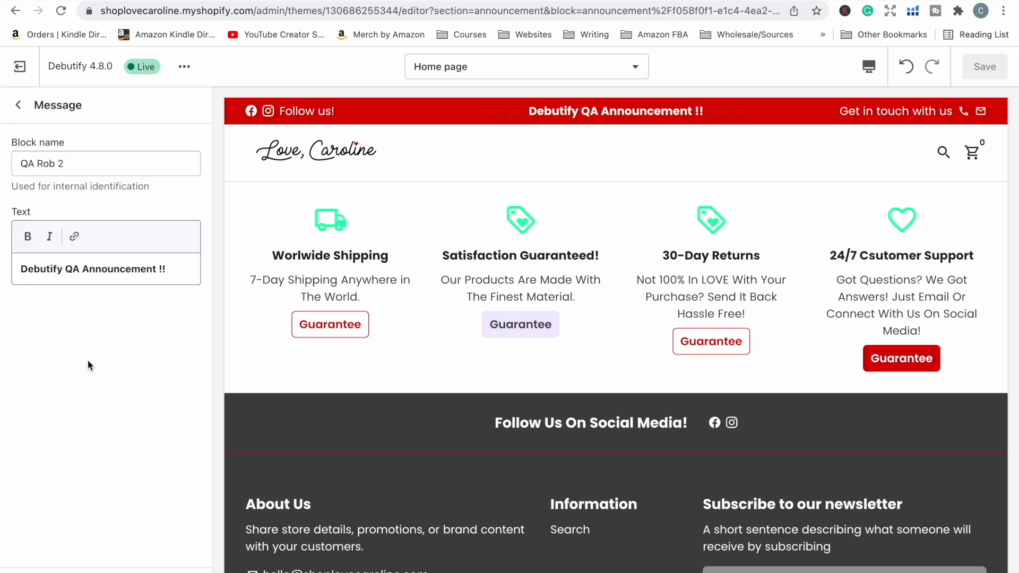
pyautogui.click(20, 105)
pyautogui.moveTo(197, 365); pyautogui.dragTo(196, 365)
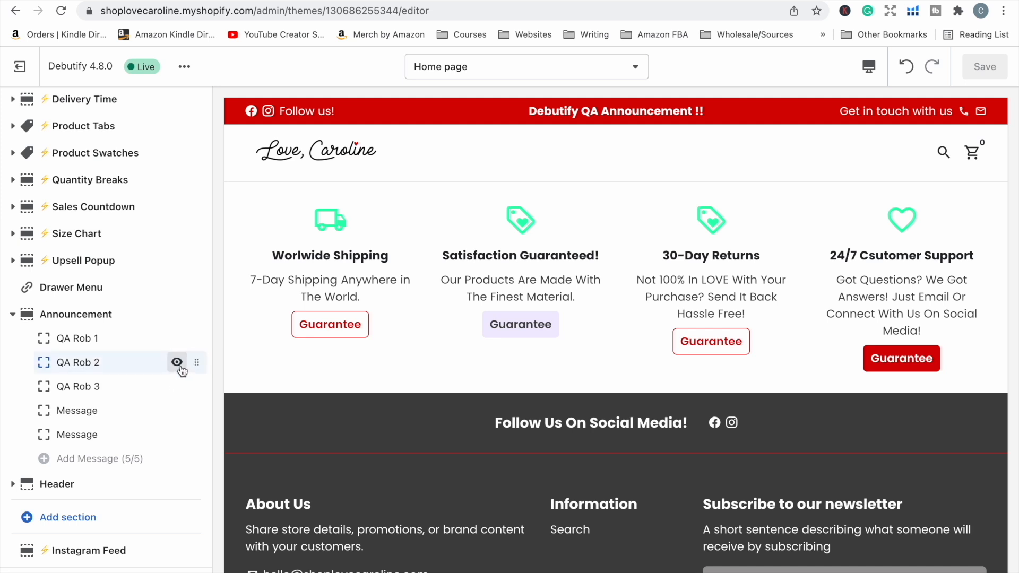
pyautogui.moveTo(196, 364); pyautogui.dragTo(160, 463)
pyautogui.click(120, 437)
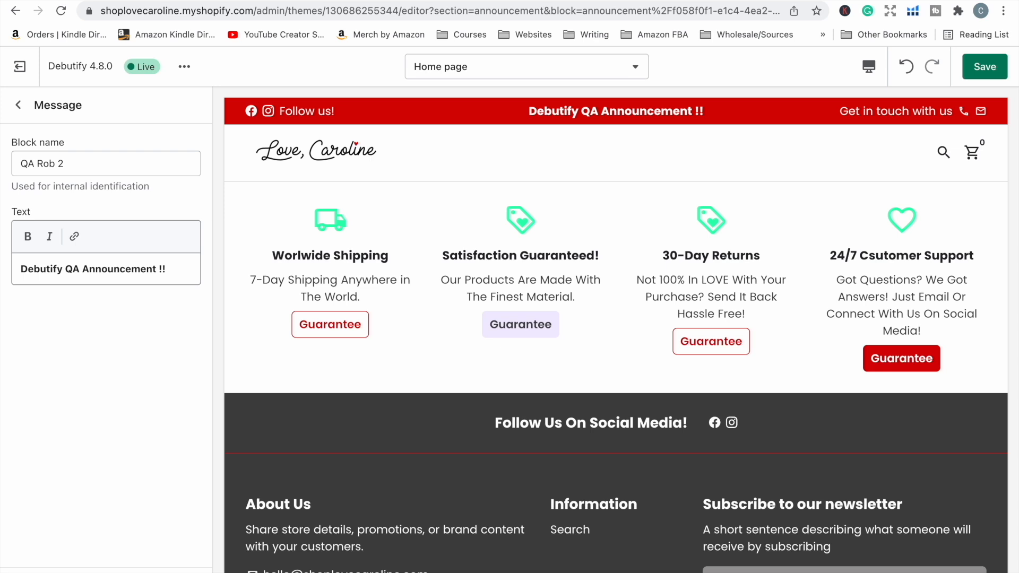
pyautogui.click(20, 106)
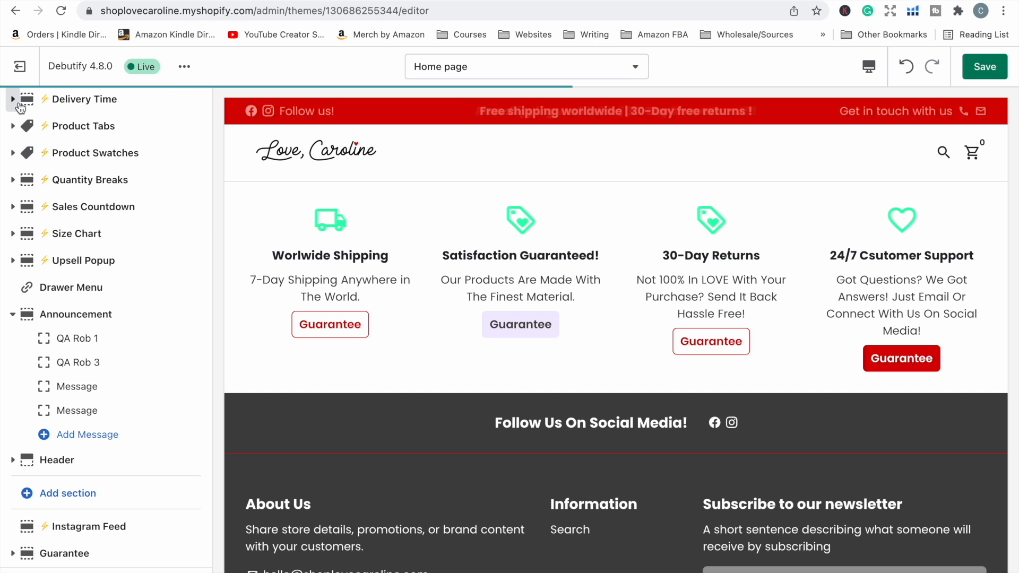
# Save the announcement changes and expand the Header section to list its blocks
pyautogui.click(75, 364)
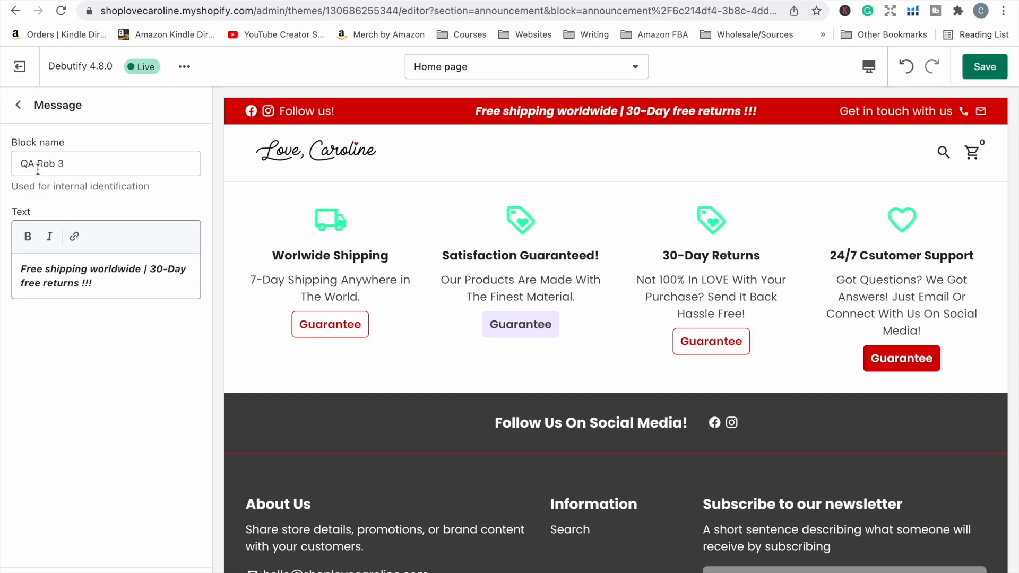
pyautogui.click(19, 106)
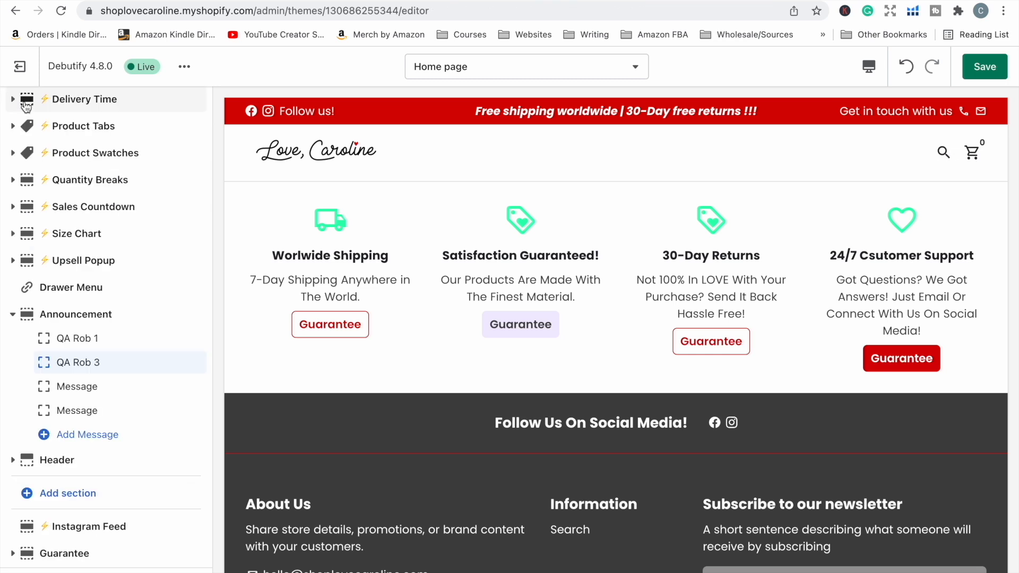
pyautogui.click(64, 371)
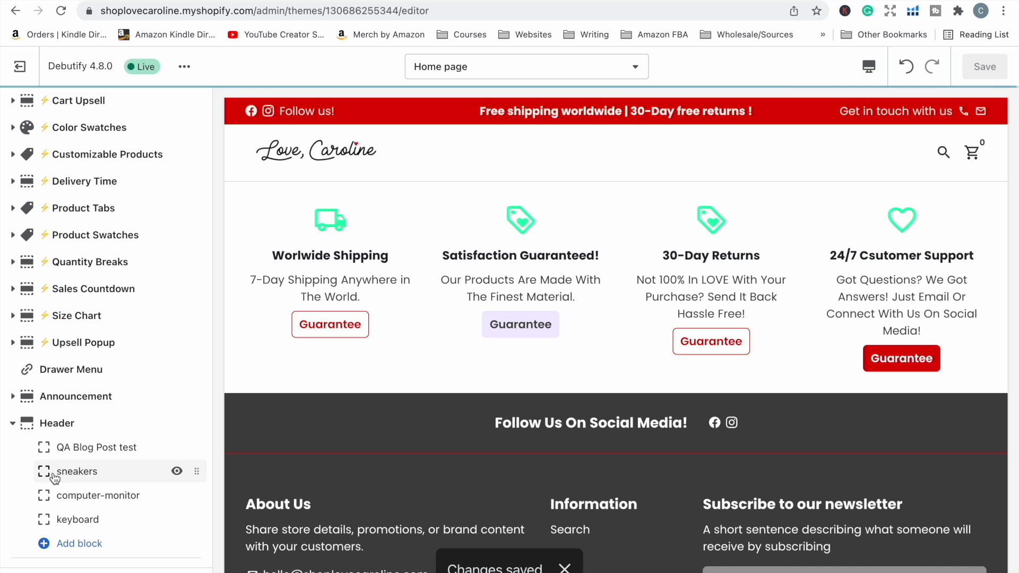
# Examine the settings of the Header section's "QA Blog Post test" block and return to the section list
pyautogui.click(70, 452)
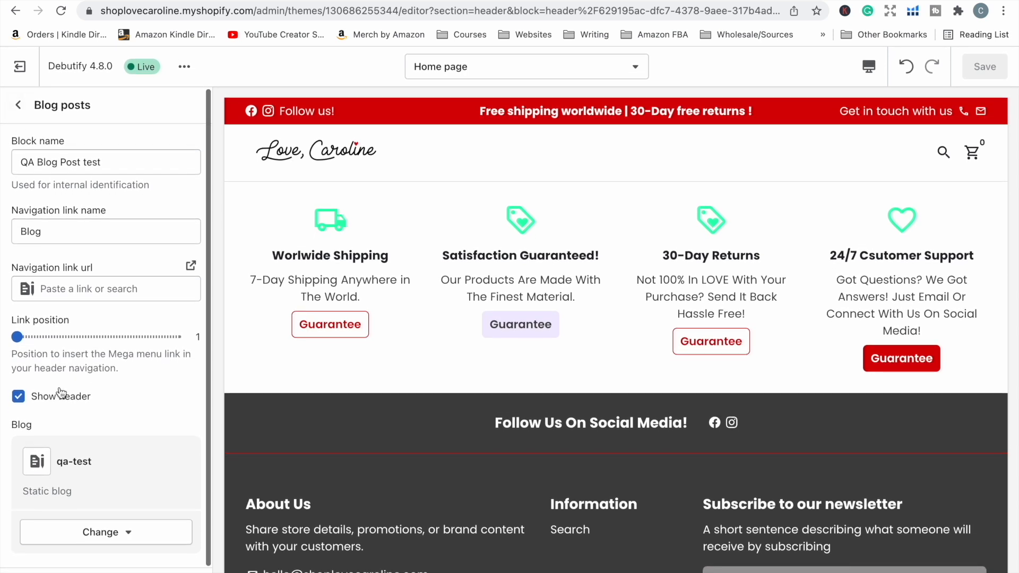
pyautogui.click(17, 104)
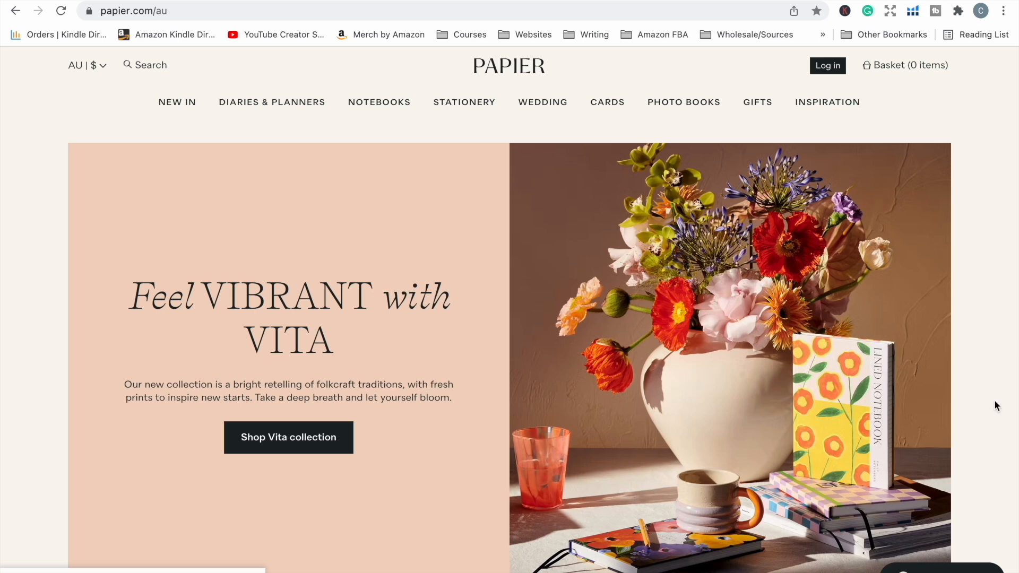
# Open the full notebooks collection on Papier's Australian store and examine the designs and prices
pyautogui.moveTo(379, 102)
pyautogui.click(103, 166)
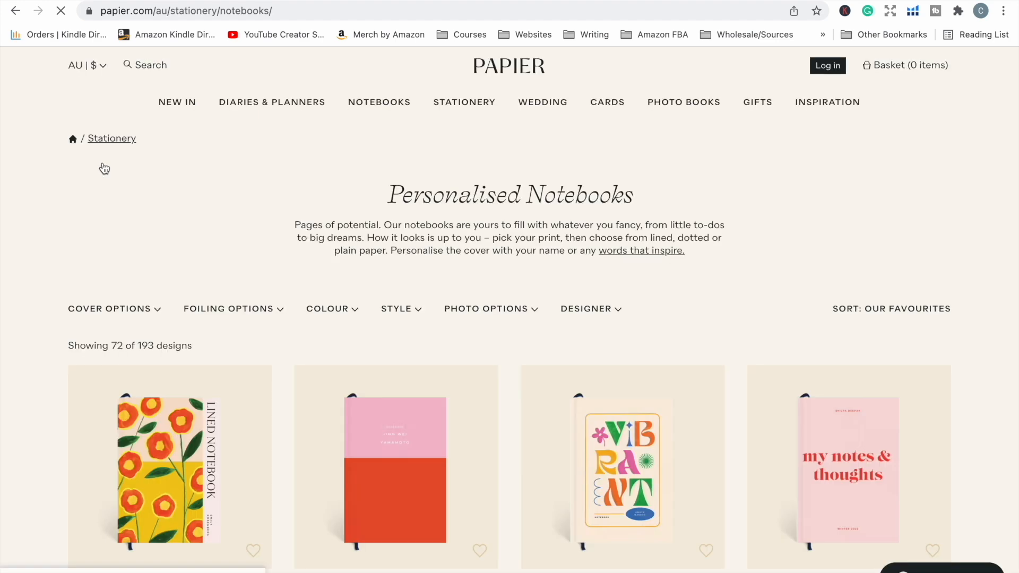
pyautogui.scroll(-4, 125, 289)
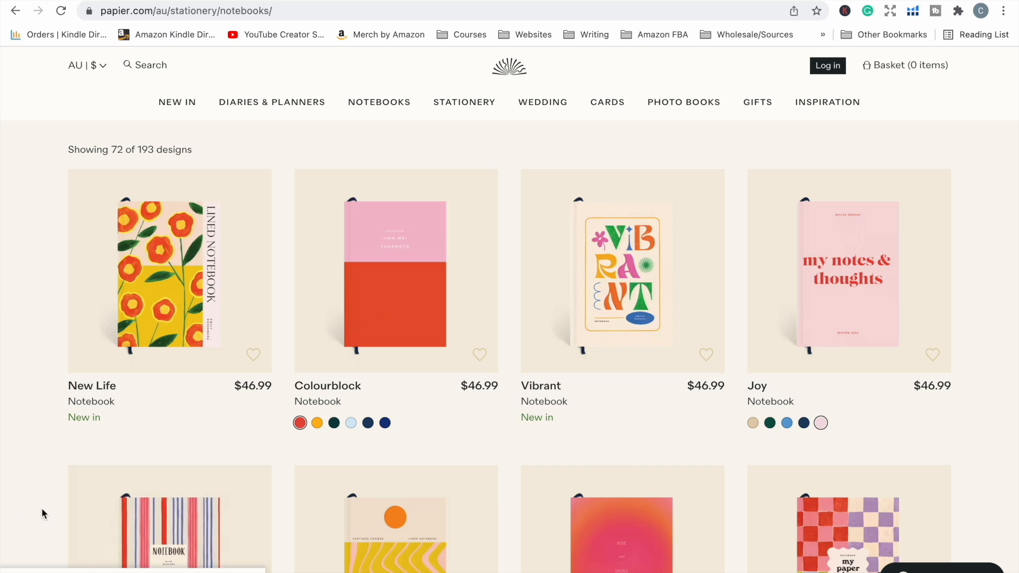
pyautogui.scroll(-1, 41, 508)
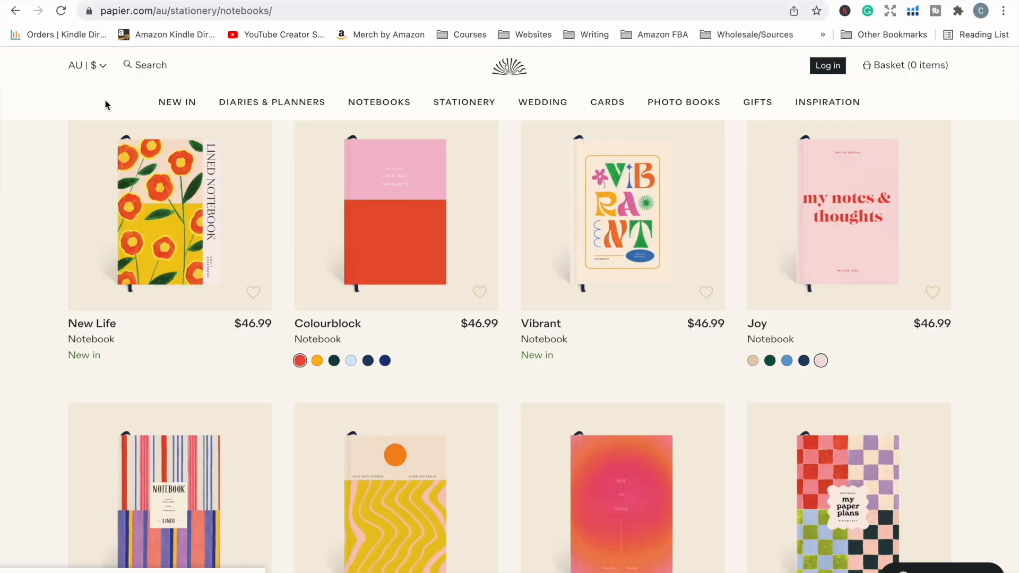
# Change the Papier store region to US and open its All Notebooks collection
pyautogui.click(100, 71)
pyautogui.click(83, 114)
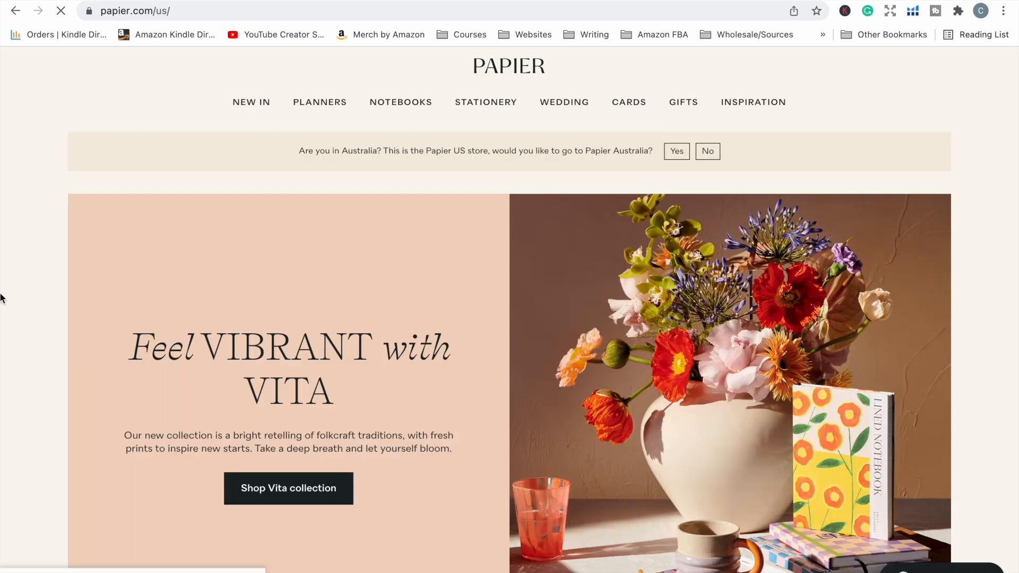
pyautogui.moveTo(383, 106)
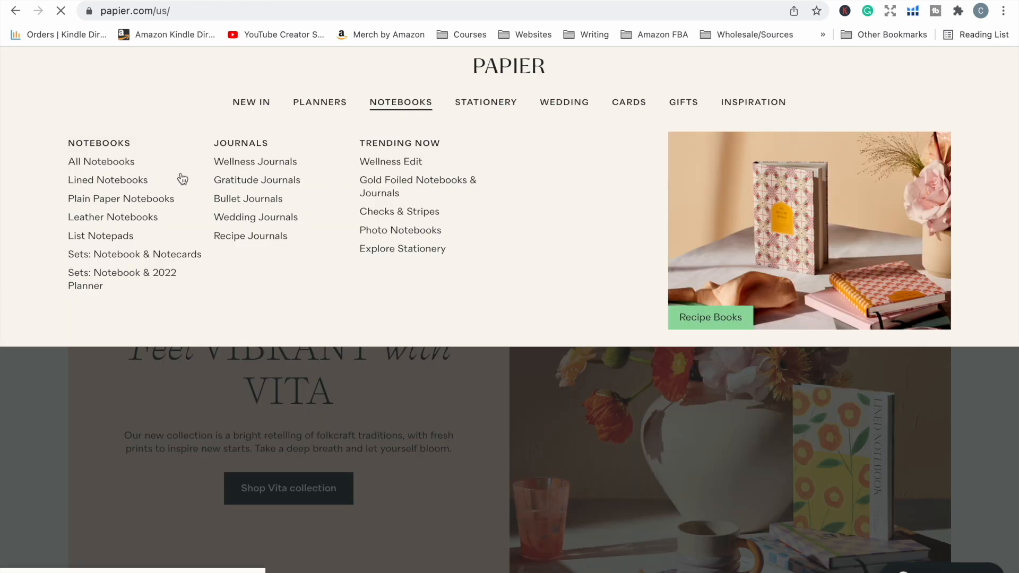
pyautogui.click(132, 166)
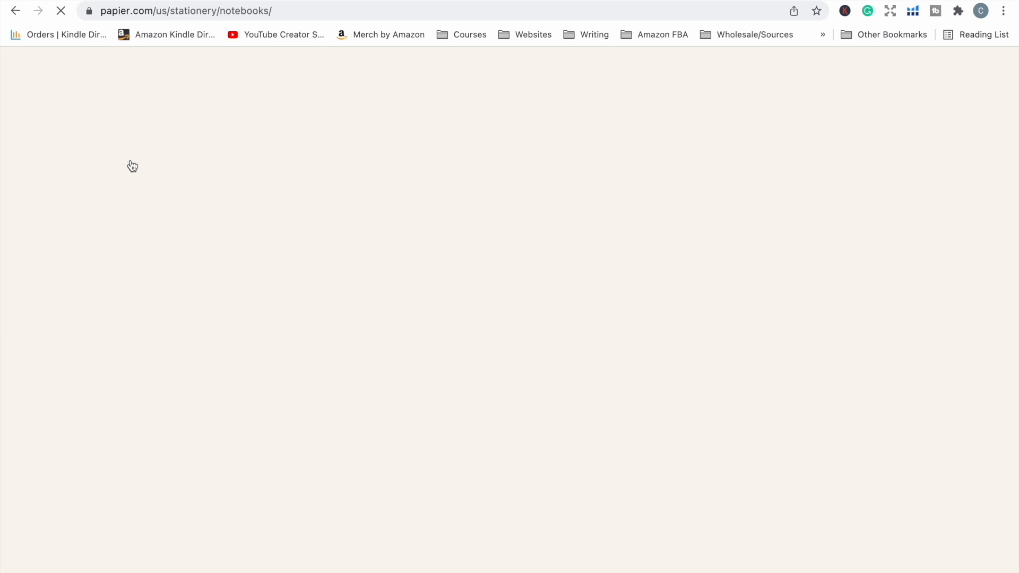
# Examine the designs, color variants and prices throughout Papier's US notebooks collection
pyautogui.scroll(-5, 117, 294)
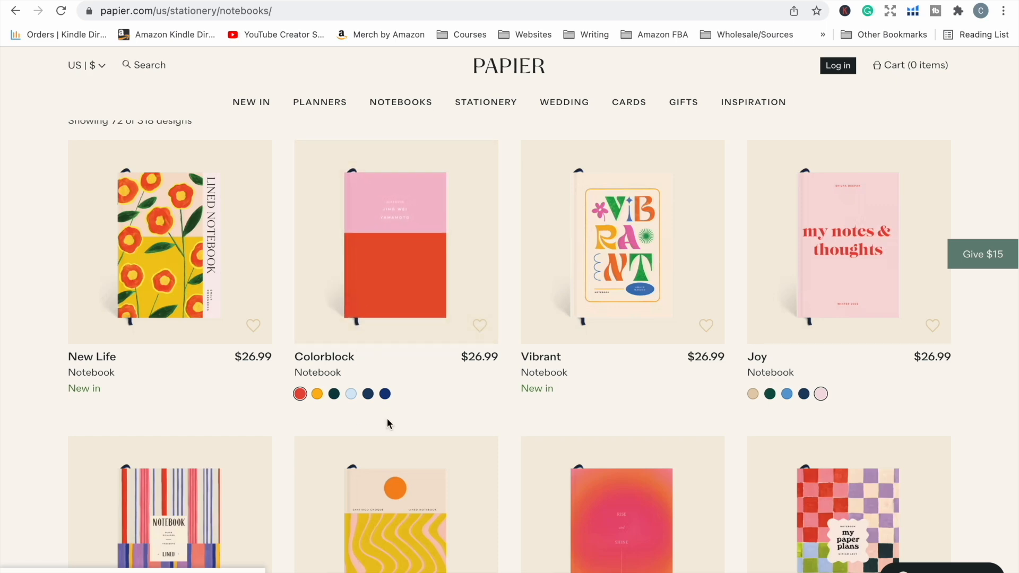
pyautogui.scroll(-4, 387, 420)
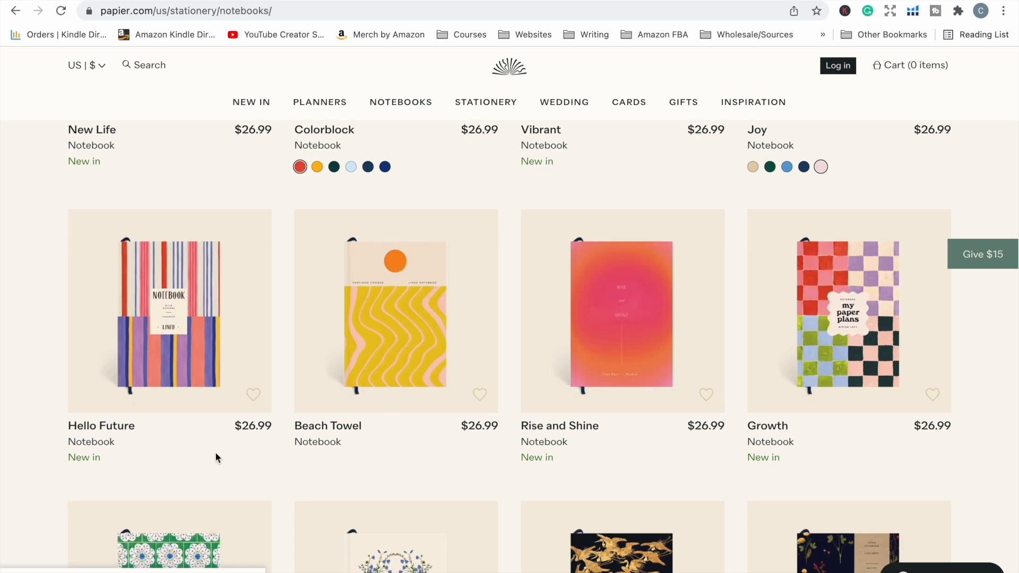
pyautogui.scroll(-5, 216, 457)
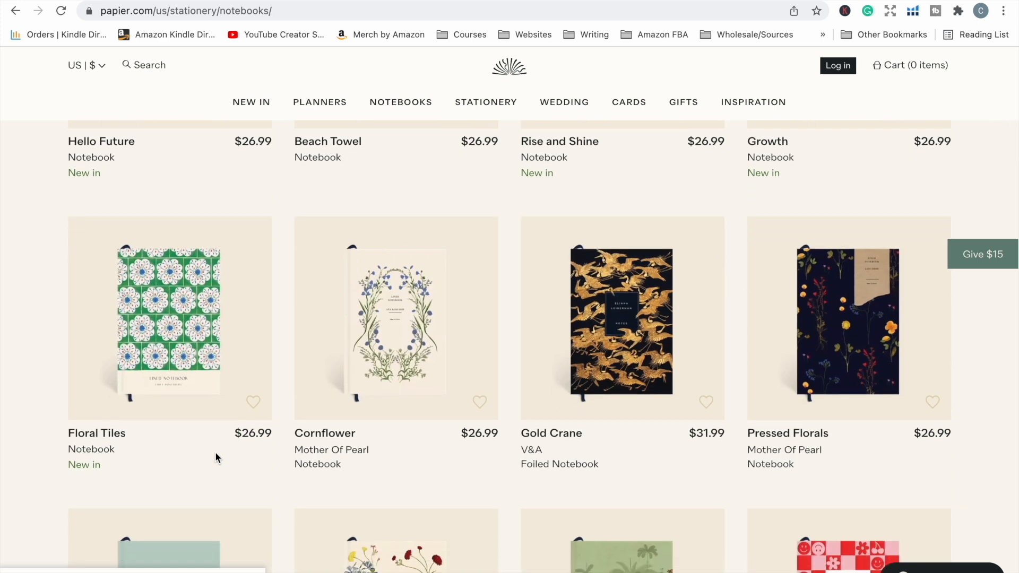
pyautogui.scroll(-6, 216, 457)
pyautogui.scroll(4, 216, 458)
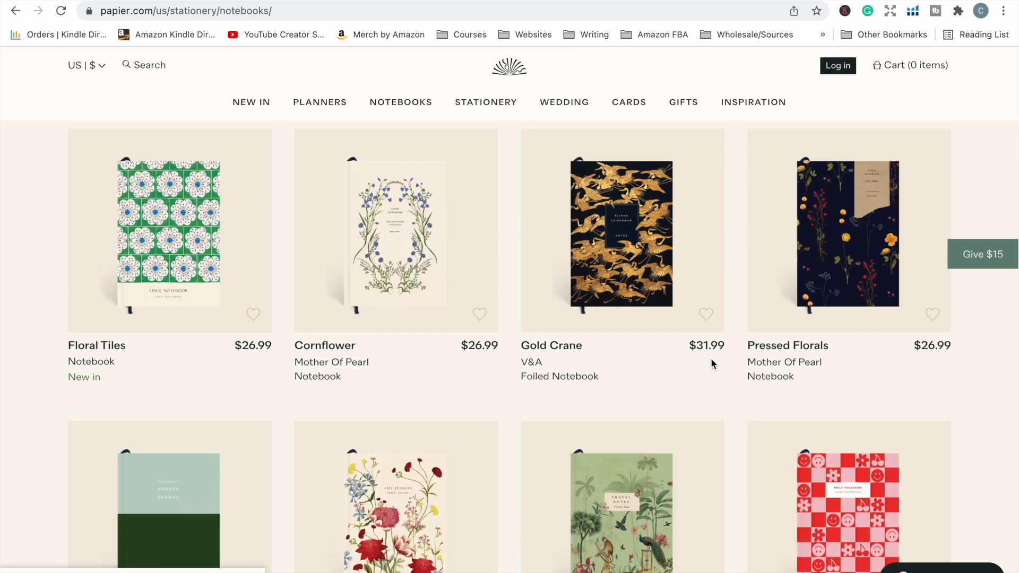
pyautogui.scroll(-7, 712, 363)
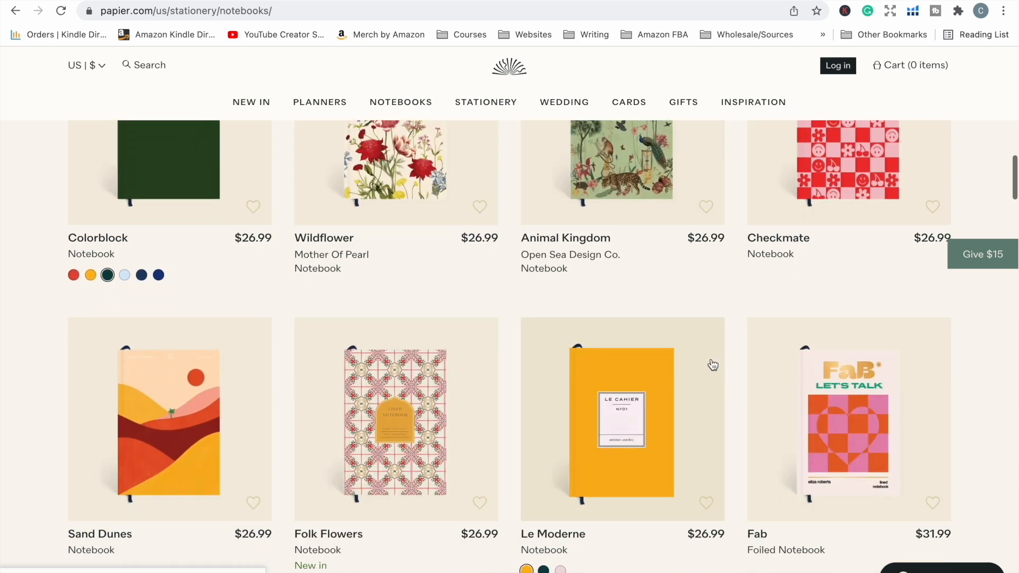
pyautogui.scroll(-7, 713, 366)
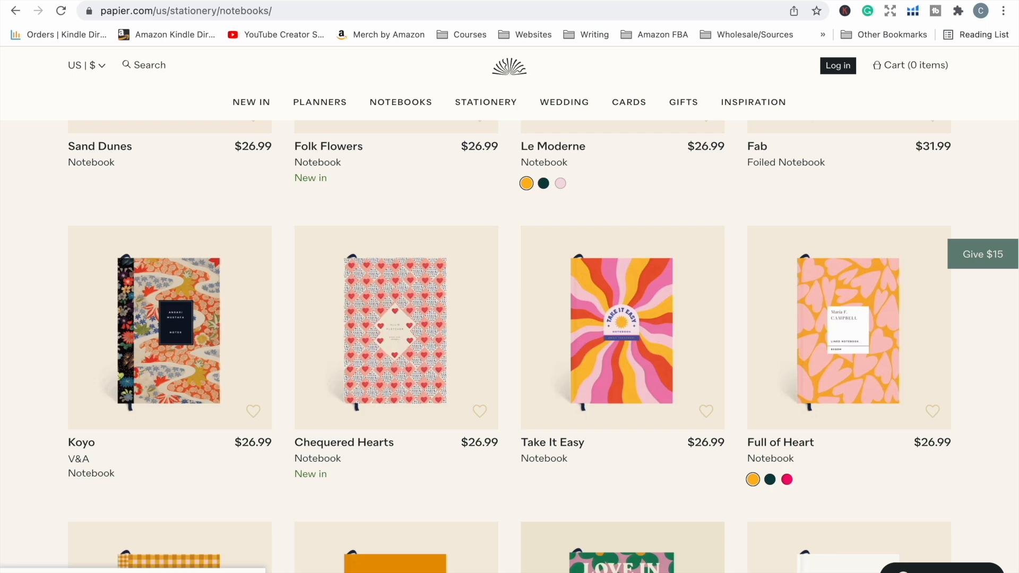
pyautogui.scroll(-8, 509, 345)
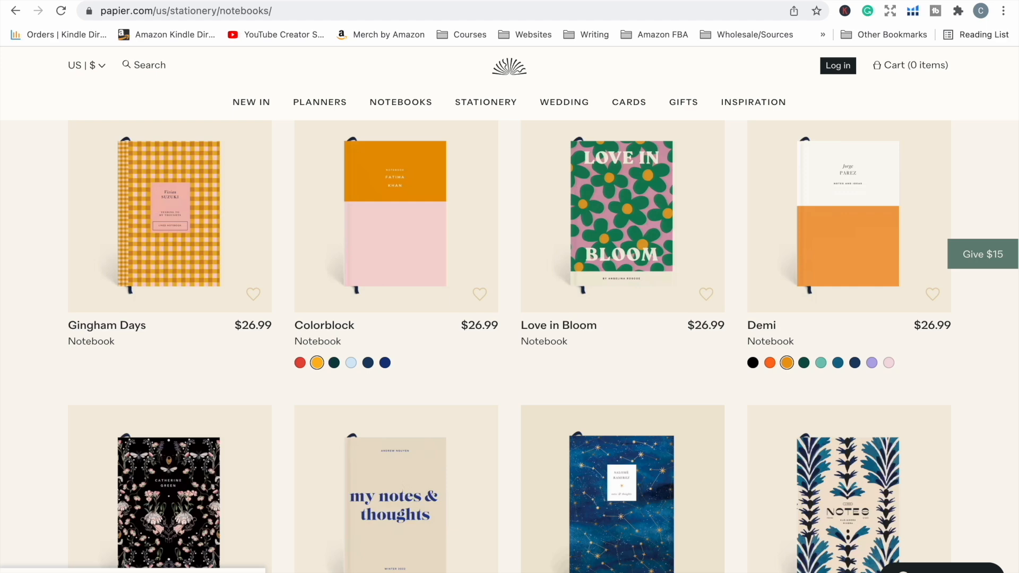
pyautogui.scroll(-3, 509, 345)
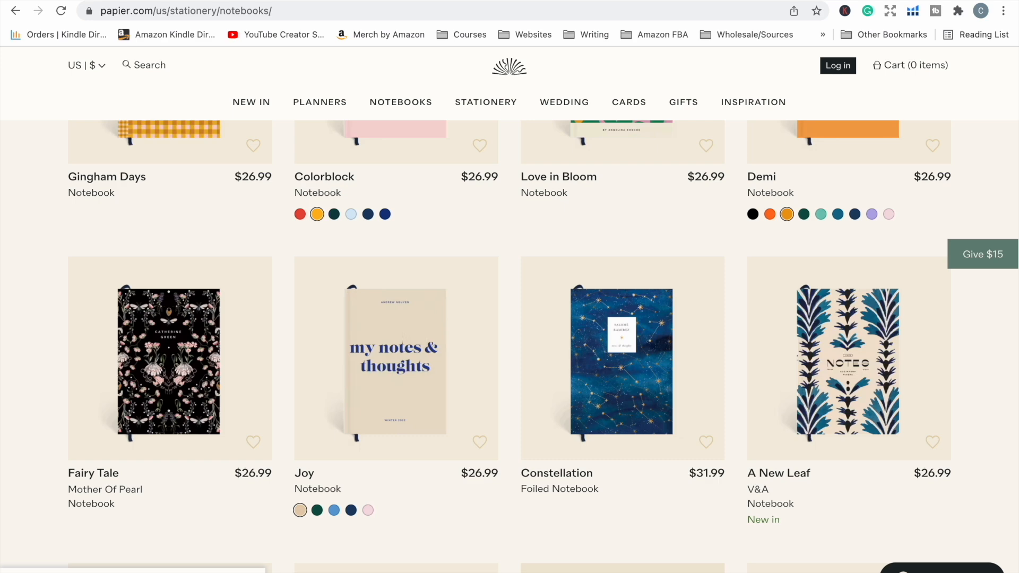
pyautogui.scroll(-4, 677, 566)
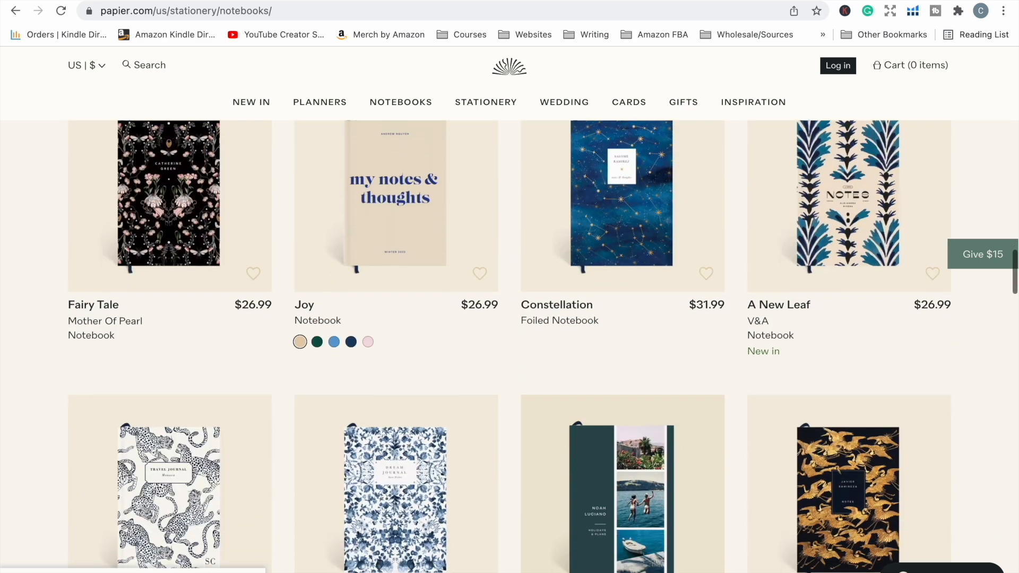
pyautogui.scroll(-1, 678, 566)
pyautogui.scroll(-5, 678, 566)
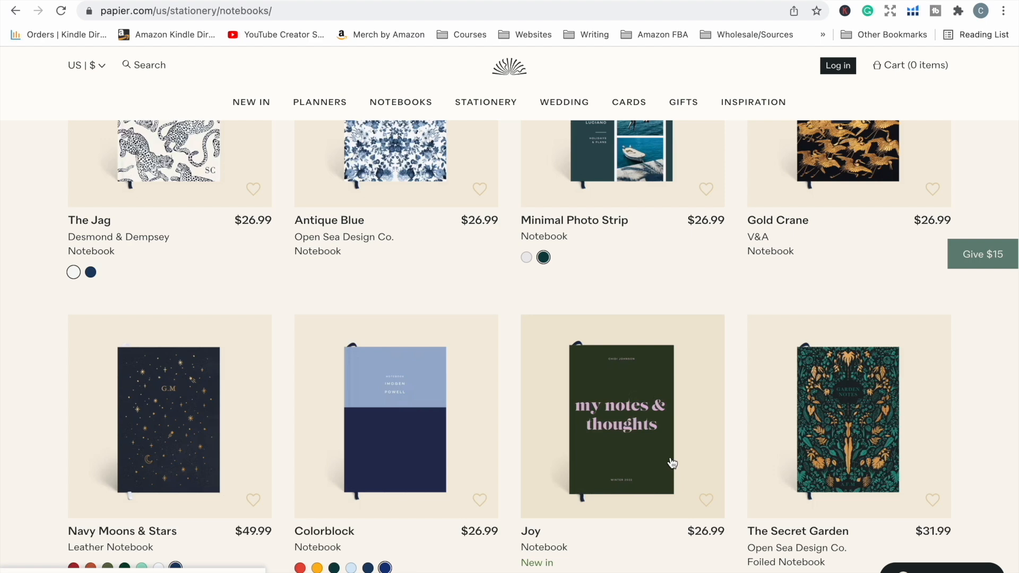
pyautogui.scroll(-8, 670, 462)
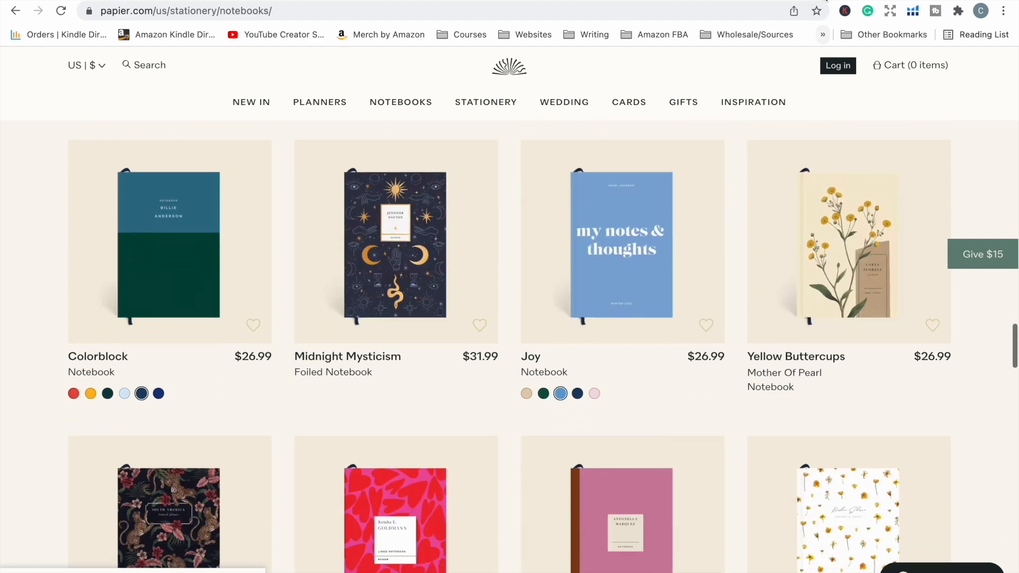
# Switch to the CGD London store and open its Journals collection
pyautogui.click(823, 1)
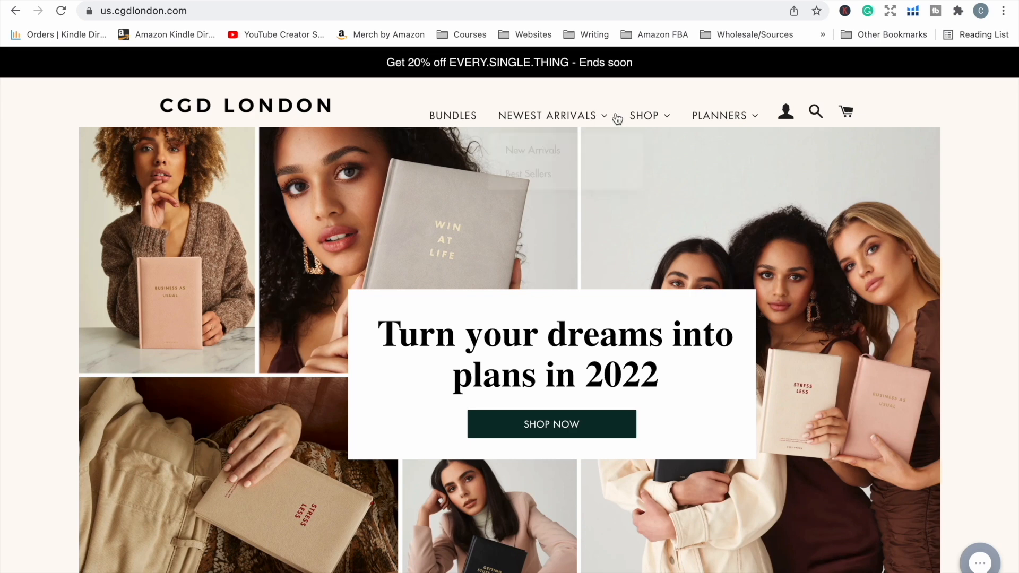
pyautogui.moveTo(638, 123)
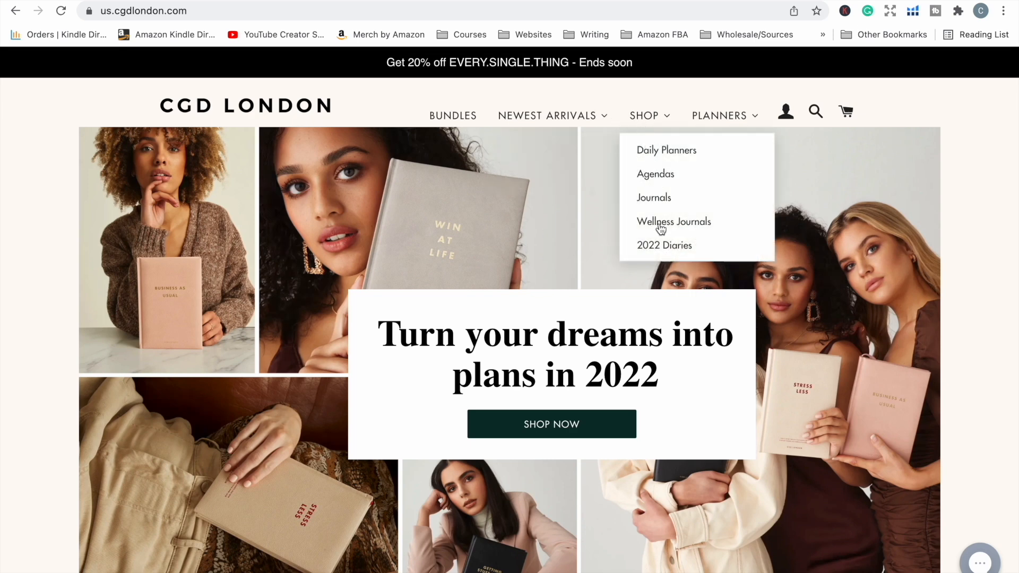
pyautogui.click(661, 199)
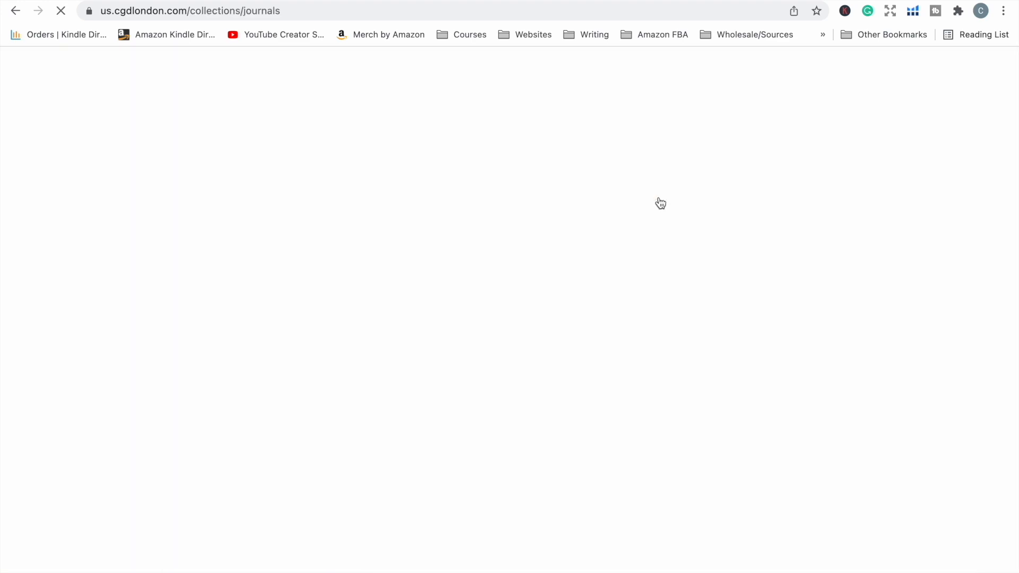
# Examine the designs, bundles, prices and savings in CGD London's Journals collection
pyautogui.scroll(-3, 2, 316)
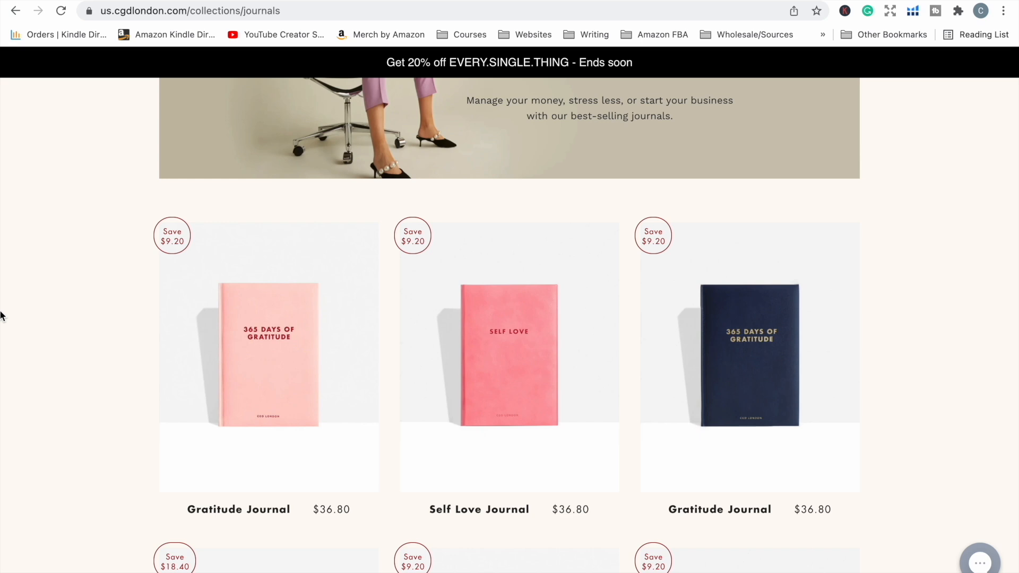
pyautogui.scroll(-5, 3, 316)
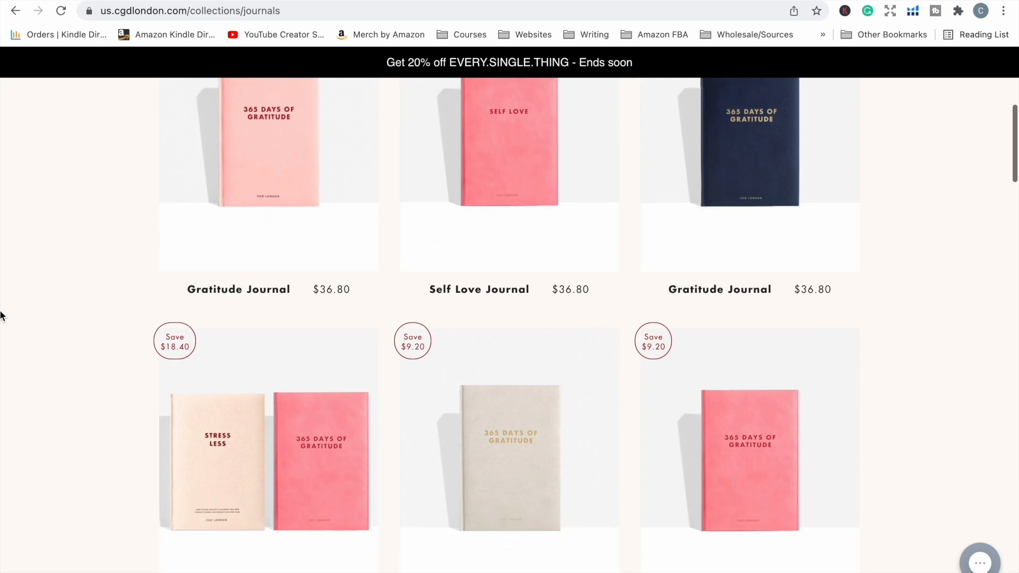
pyautogui.scroll(-3, 2, 316)
pyautogui.scroll(10, 2, 316)
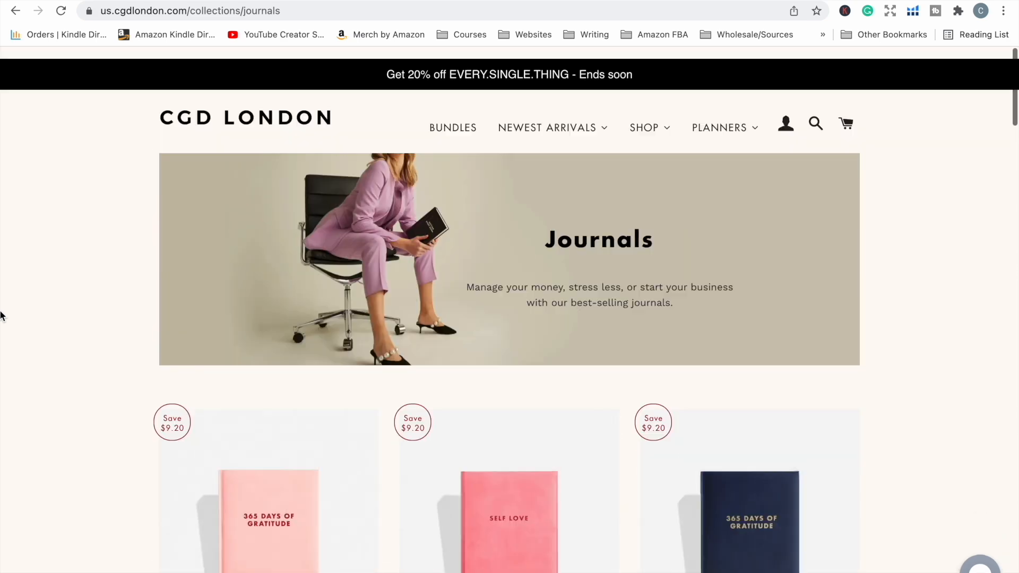
pyautogui.scroll(-20, 2, 316)
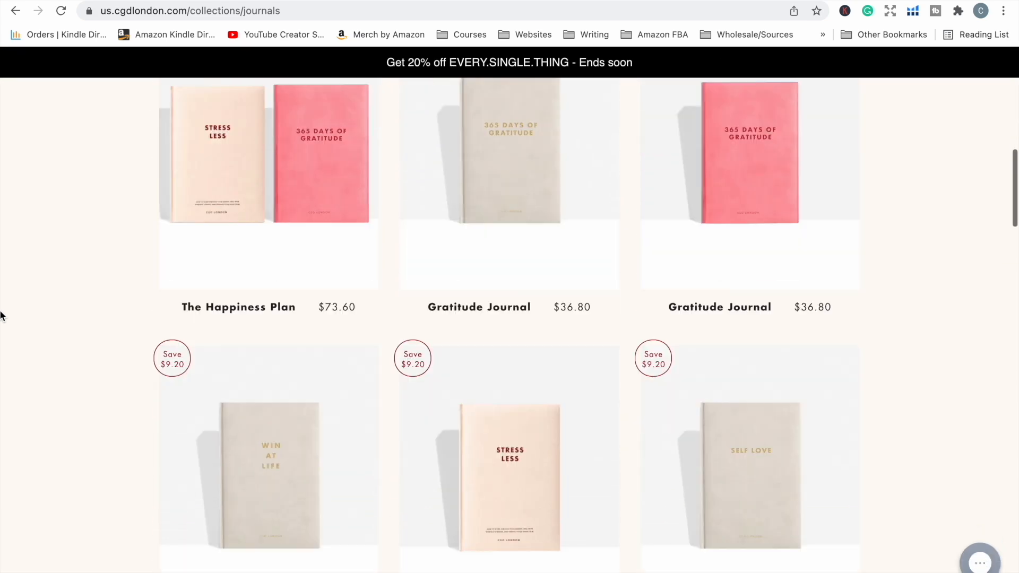
pyautogui.scroll(-7, 2, 316)
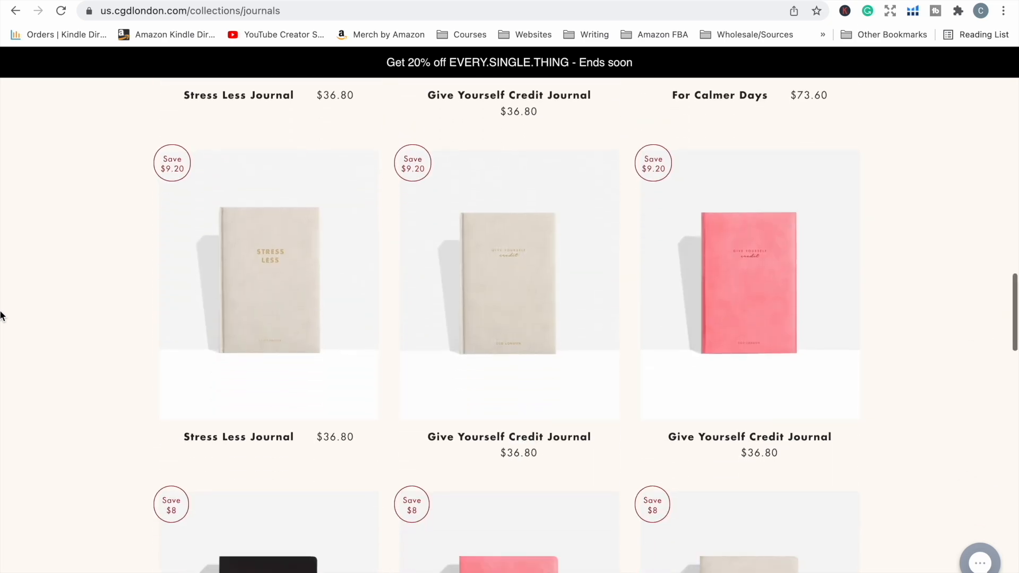
pyautogui.scroll(-8, 3, 316)
pyautogui.scroll(-6, 3, 316)
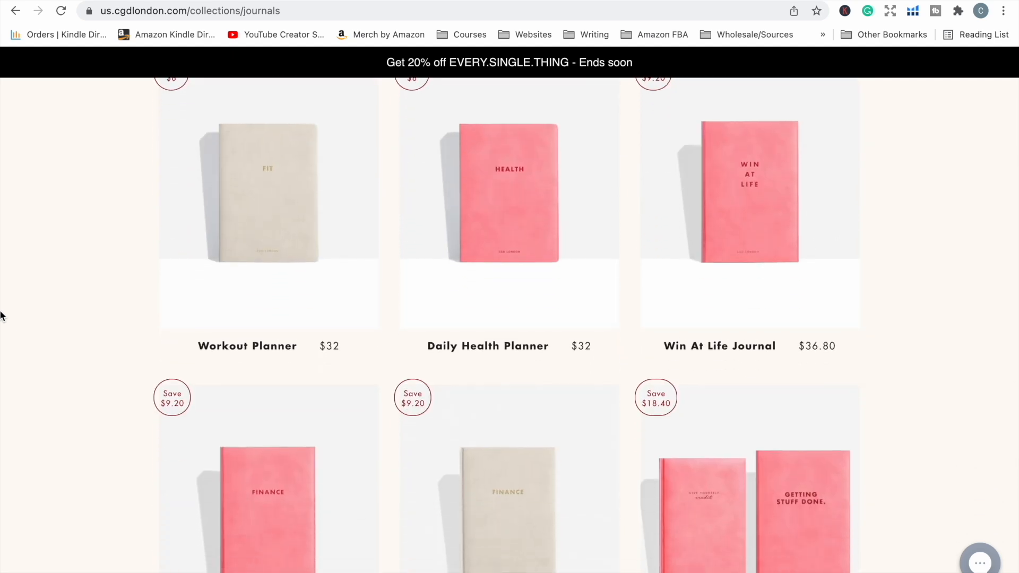
pyautogui.scroll(15, 2, 316)
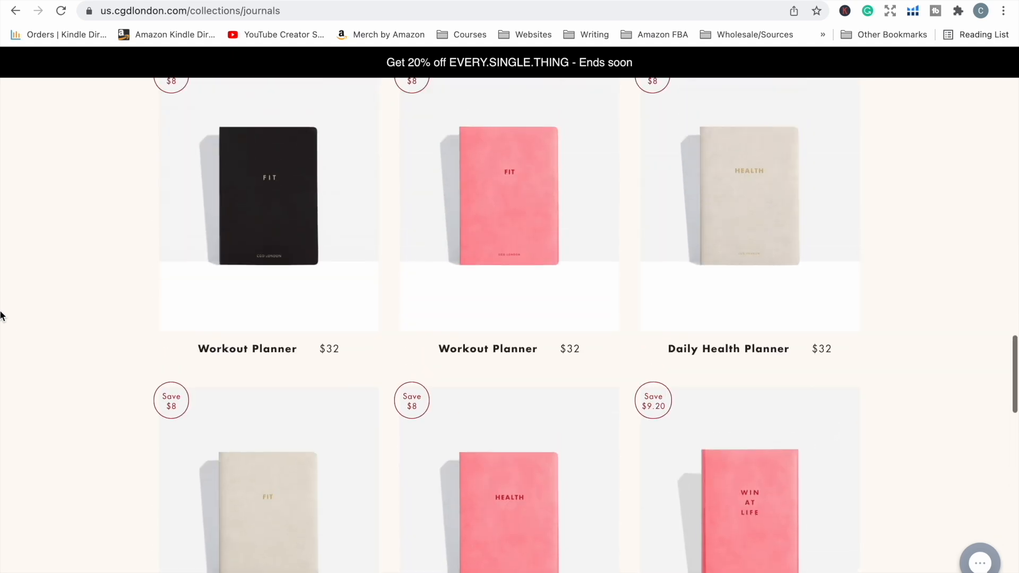
pyautogui.scroll(15, 2, 316)
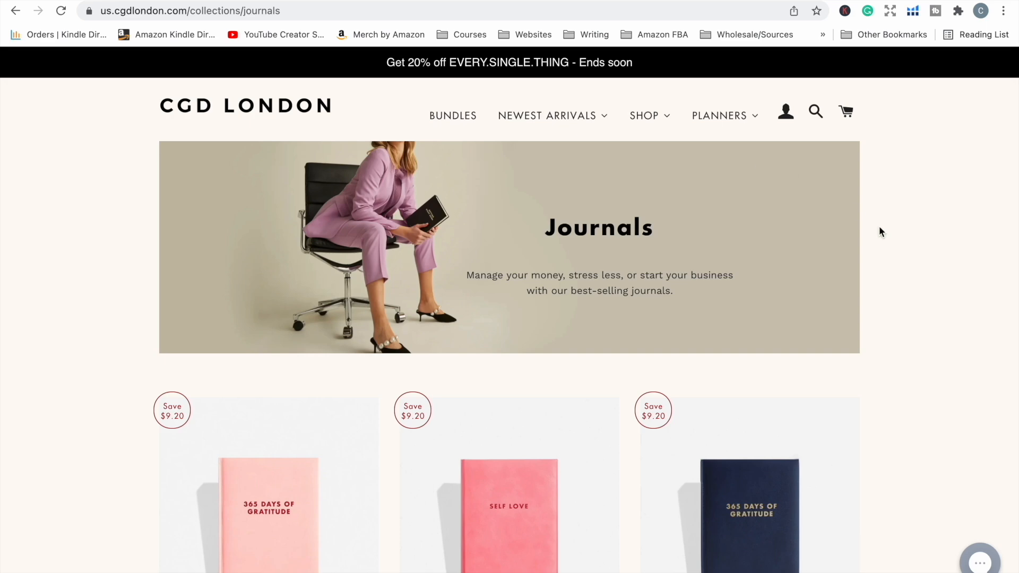
pyautogui.scroll(-7, 879, 227)
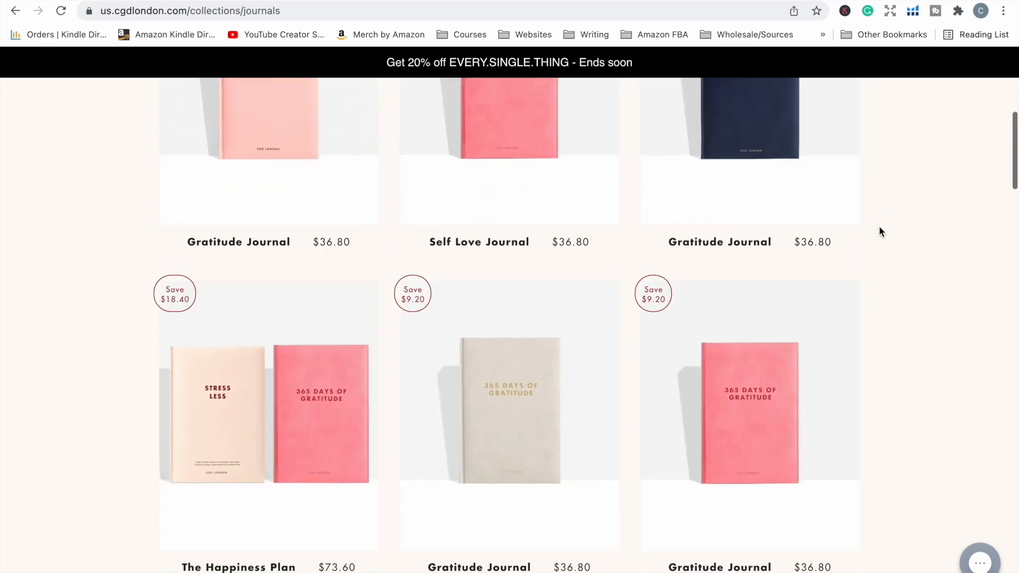
pyautogui.scroll(-9, 879, 231)
pyautogui.scroll(-10, 879, 231)
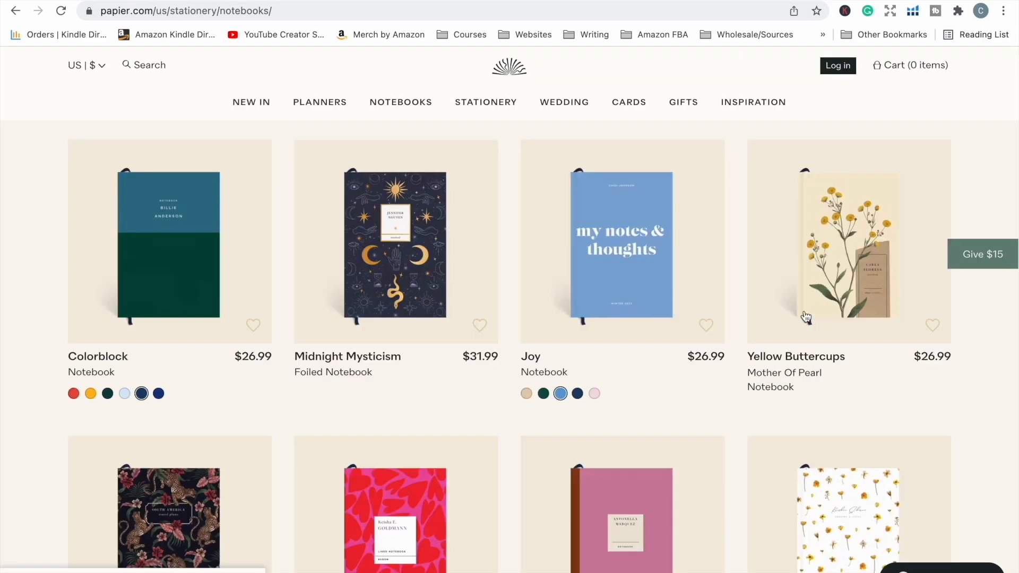
# Go through the rest of Papier's US notebooks page to the footer and open the brand's Instagram profile
pyautogui.scroll(-10, 806, 317)
pyautogui.scroll(-15, 806, 317)
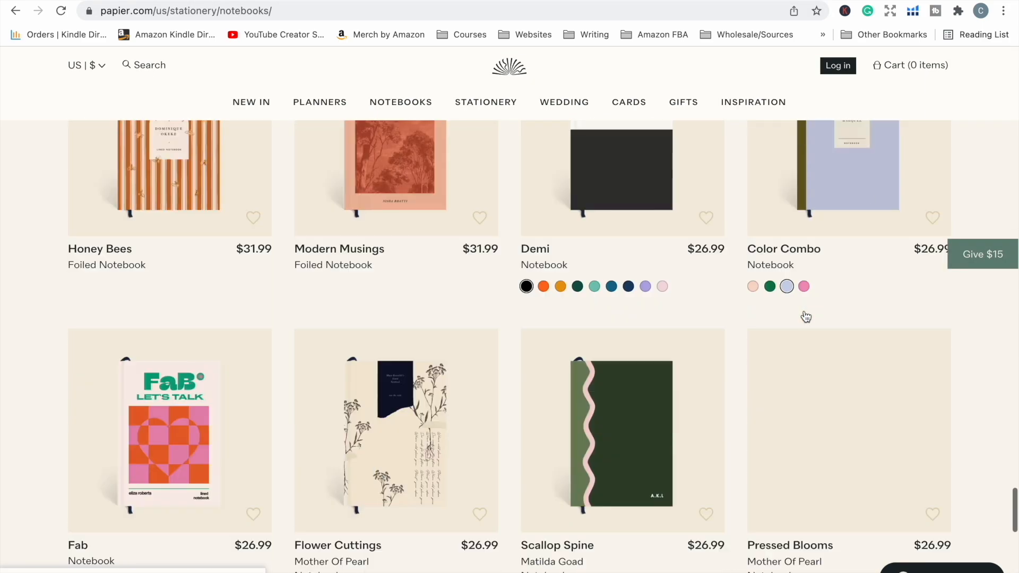
pyautogui.scroll(-6, 804, 312)
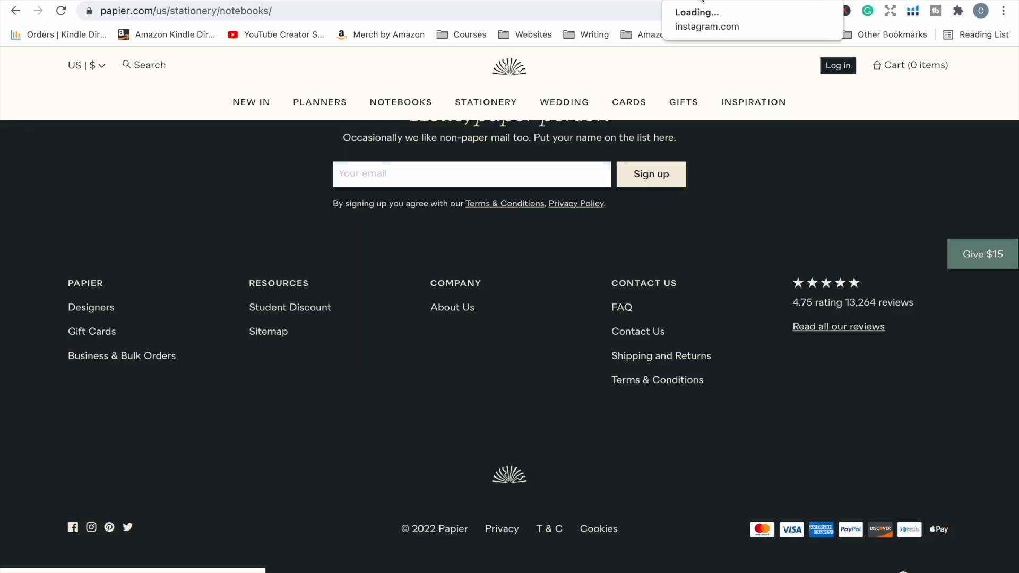
pyautogui.click(702, 2)
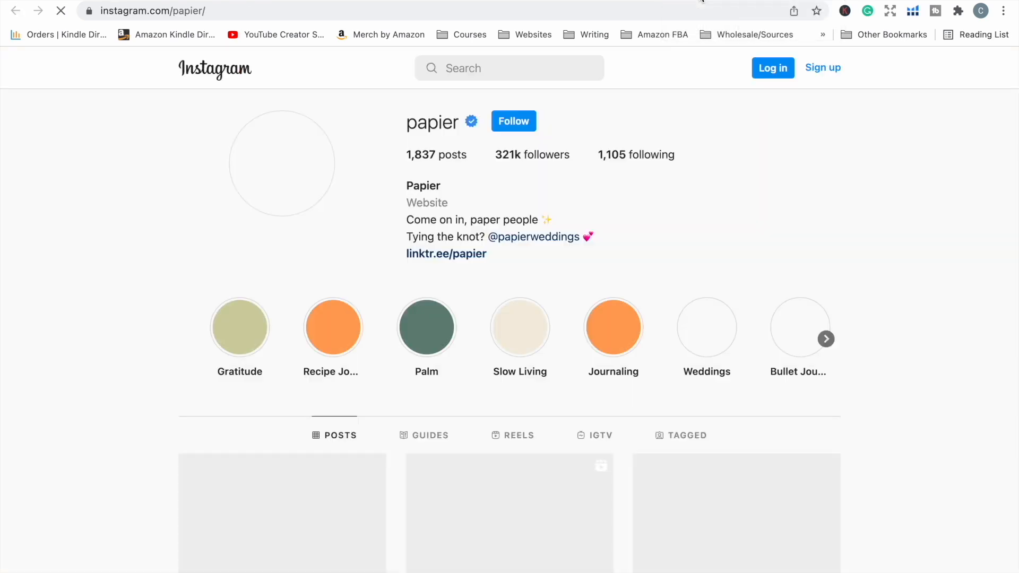
# Examine Papier's Instagram profile, including its posts, highlights and follower figures
pyautogui.scroll(-5, 509, 329)
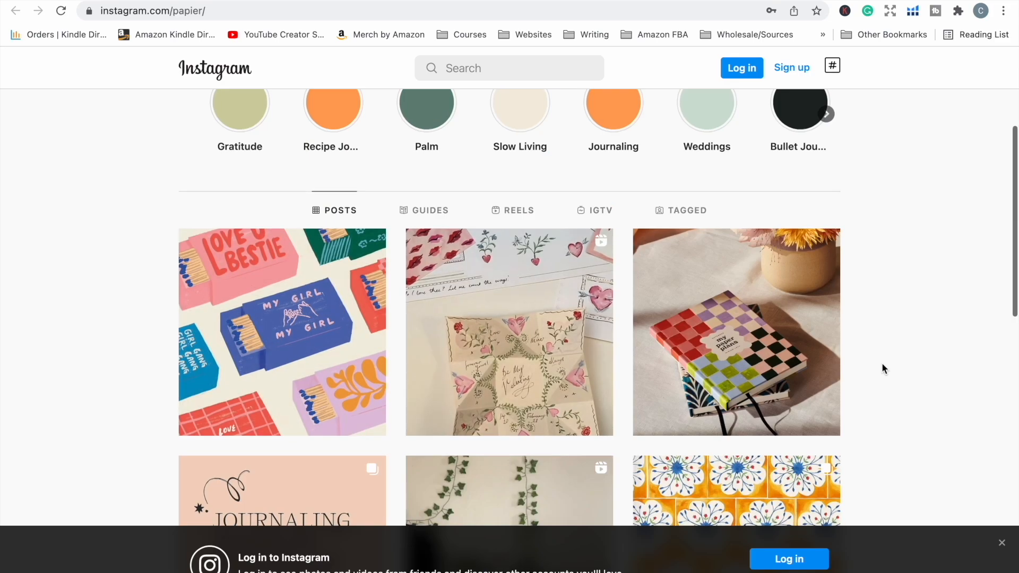
pyautogui.scroll(-10, 881, 362)
pyautogui.scroll(-5, 882, 362)
pyautogui.scroll(20, 882, 362)
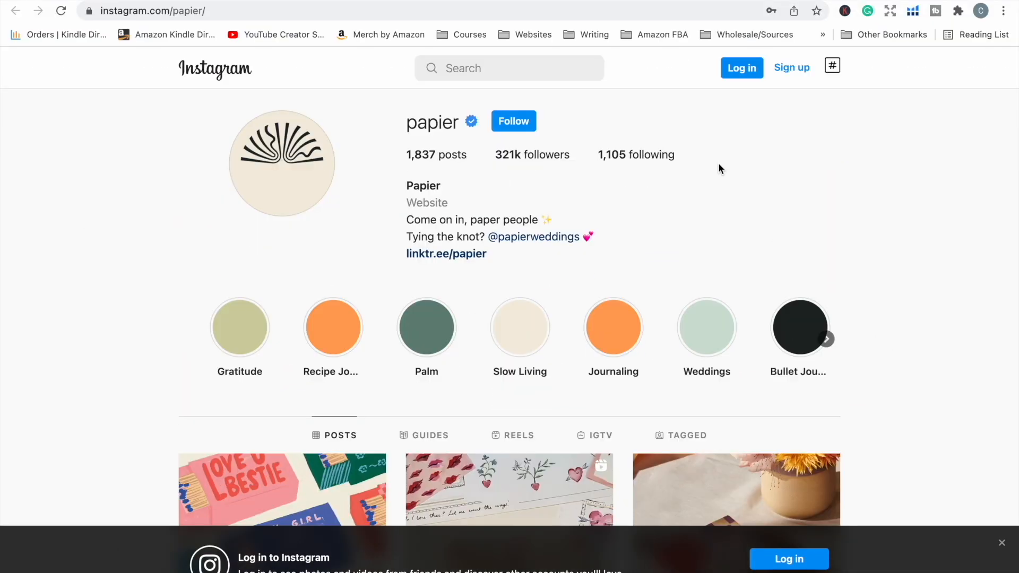
# Open Papier's Facebook page from the store footer, check its likes, followers and reviews, and return to the store
pyautogui.click(640, 0)
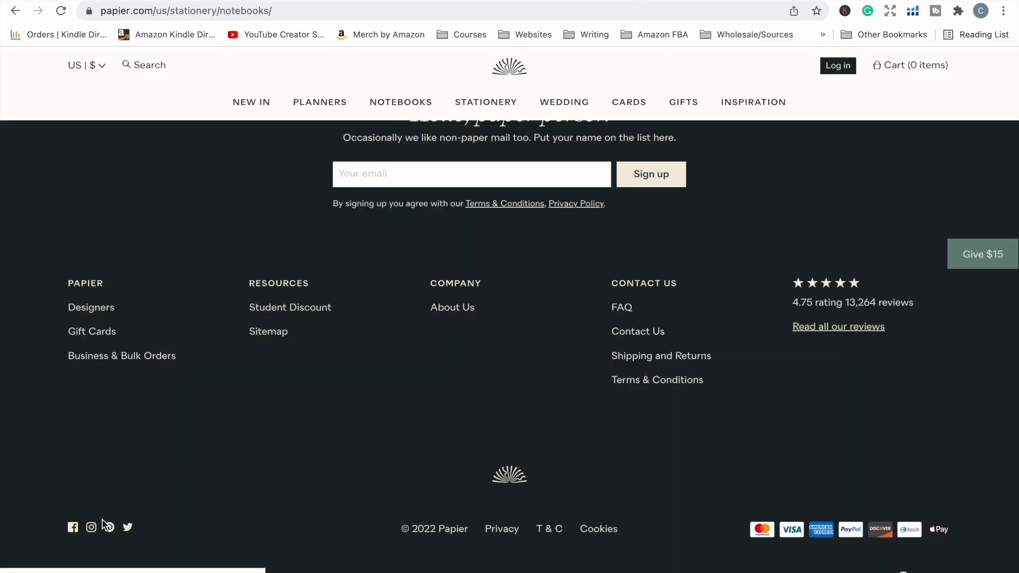
pyautogui.click(72, 529)
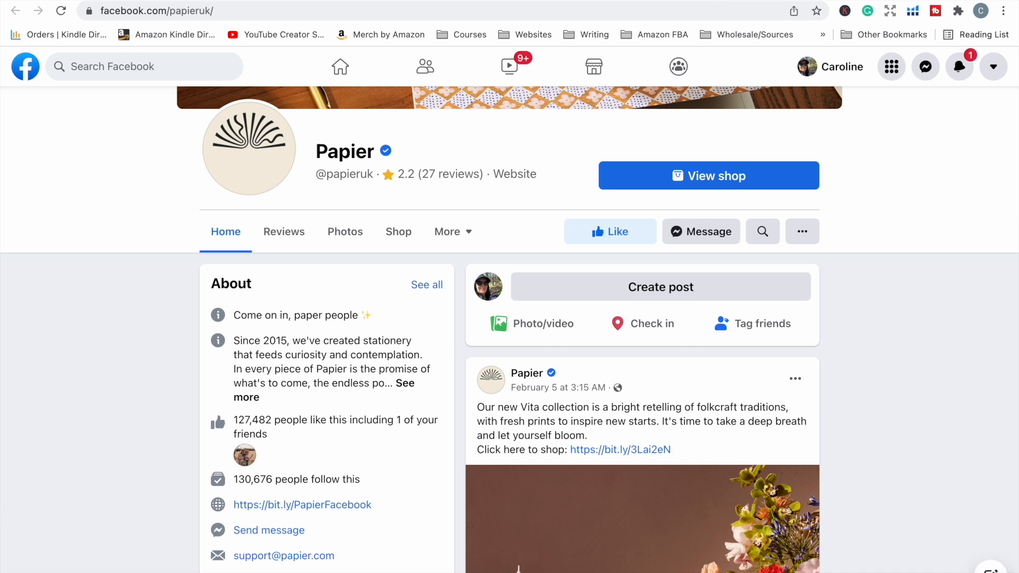
pyautogui.click(515, 0)
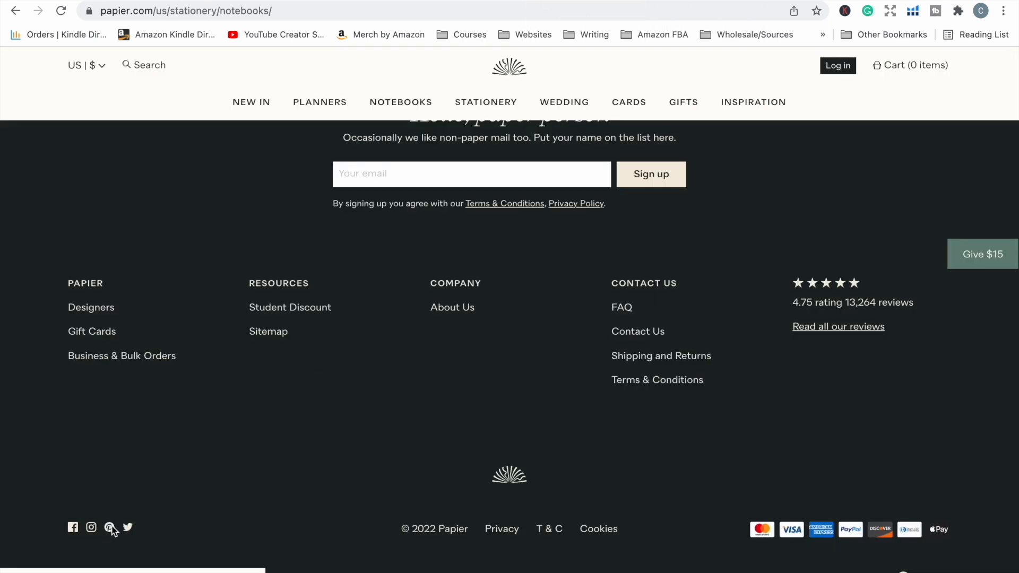
# Open Papier's Pinterest profile from the store footer, examine its pins and audience figures, and return to the brand's Instagram profile
pyautogui.click(110, 527)
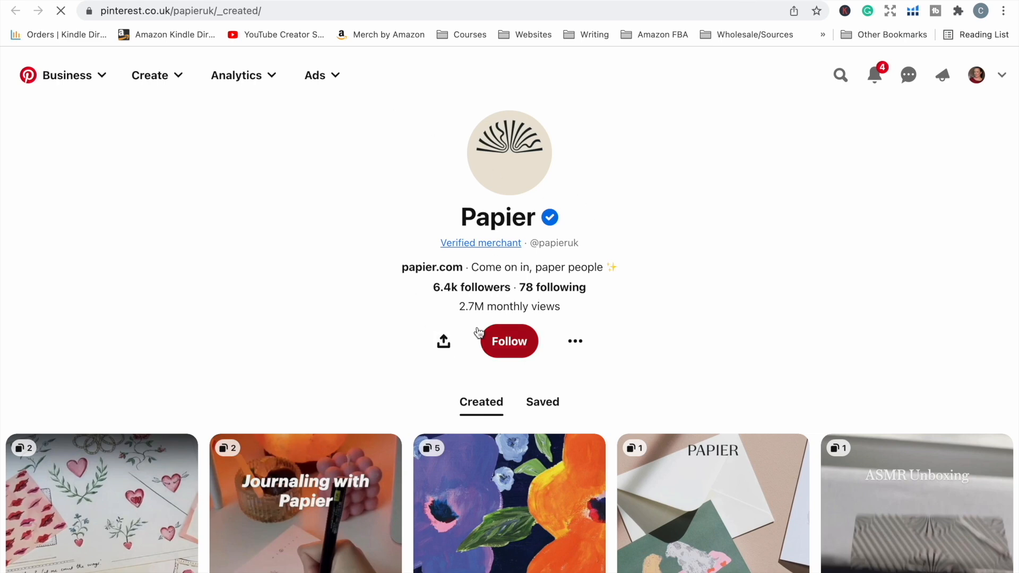
pyautogui.scroll(-3, 378, 324)
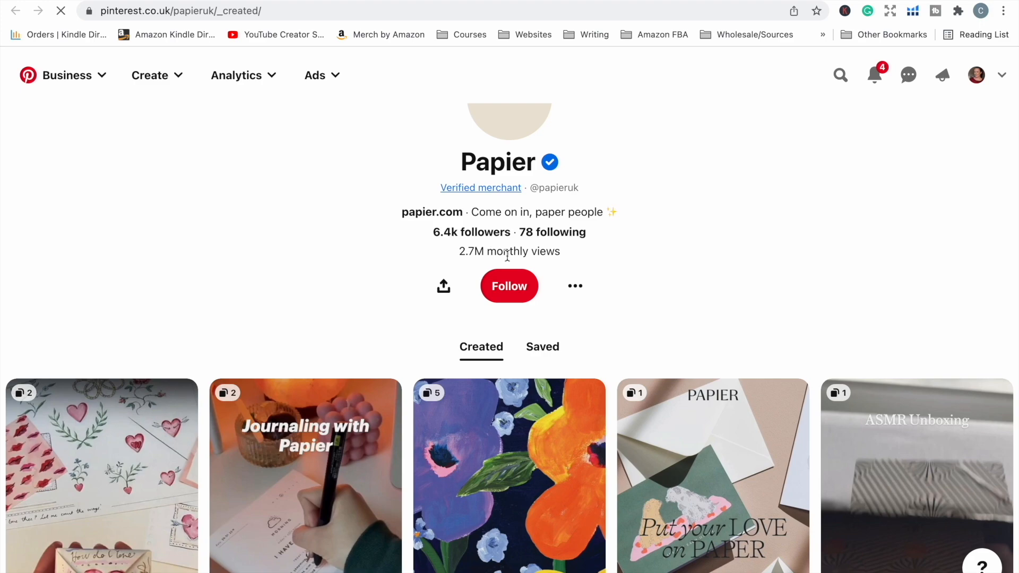
pyautogui.scroll(-4, 229, 326)
pyautogui.scroll(8, 545, 390)
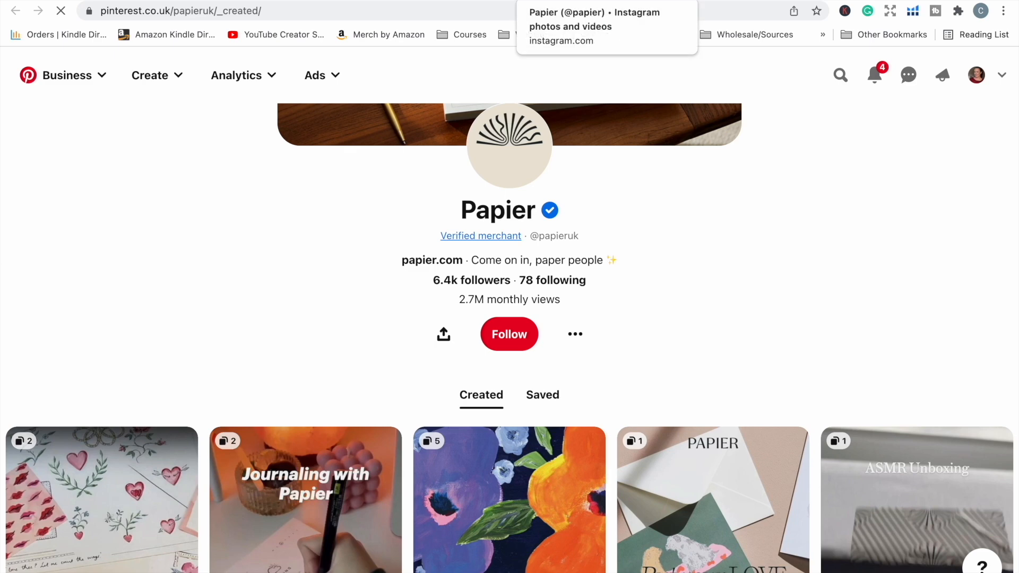
pyautogui.click(579, 1)
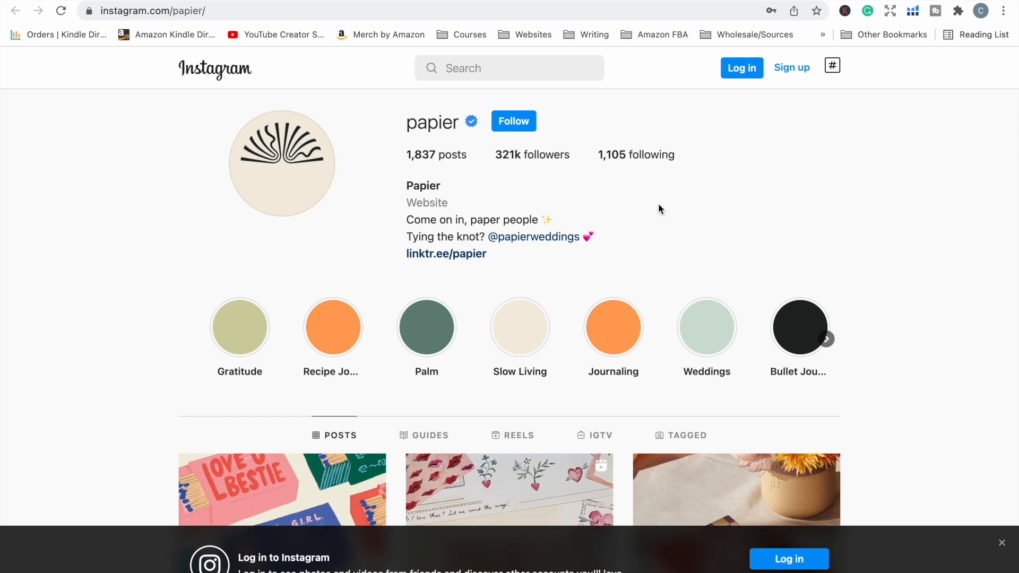
# Go to the footer of CGD London's Journals collection and view the brand's Instagram profile
pyautogui.click(525, 237)
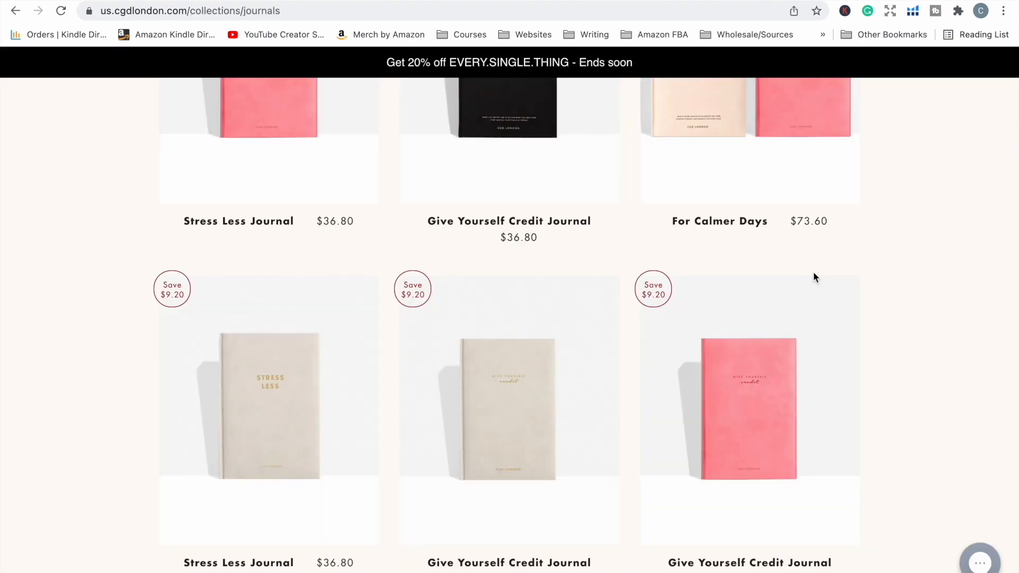
pyautogui.scroll(-20, 815, 274)
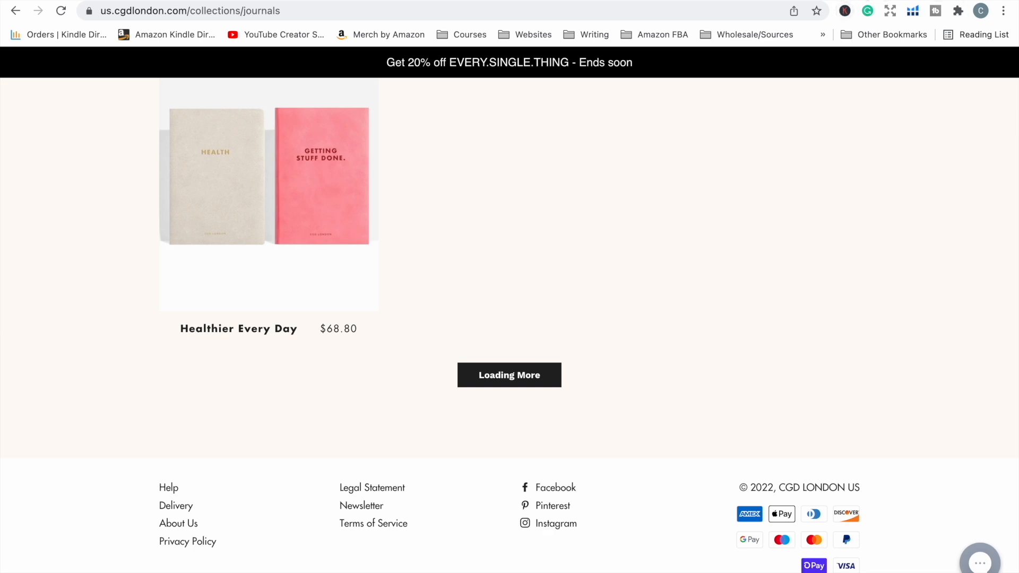
pyautogui.hotkey('ctrl', 'Tab')
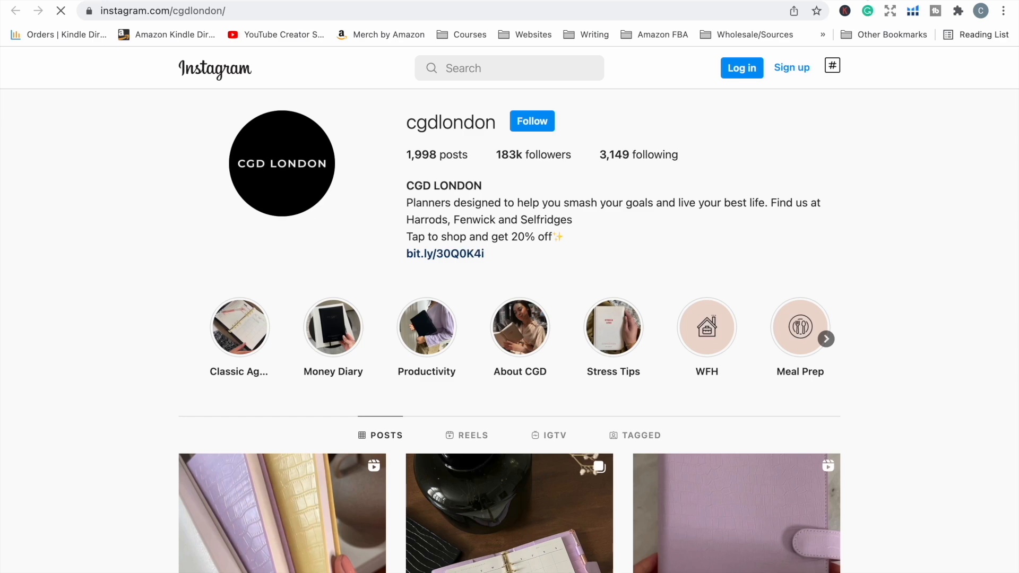
# Review CGD London's Facebook page and Pinterest profile, checking their posts, followers and monthly views
pyautogui.hotkey('ctrl', 'Tab')
pyautogui.hotkey('ctrl', 'Tab')
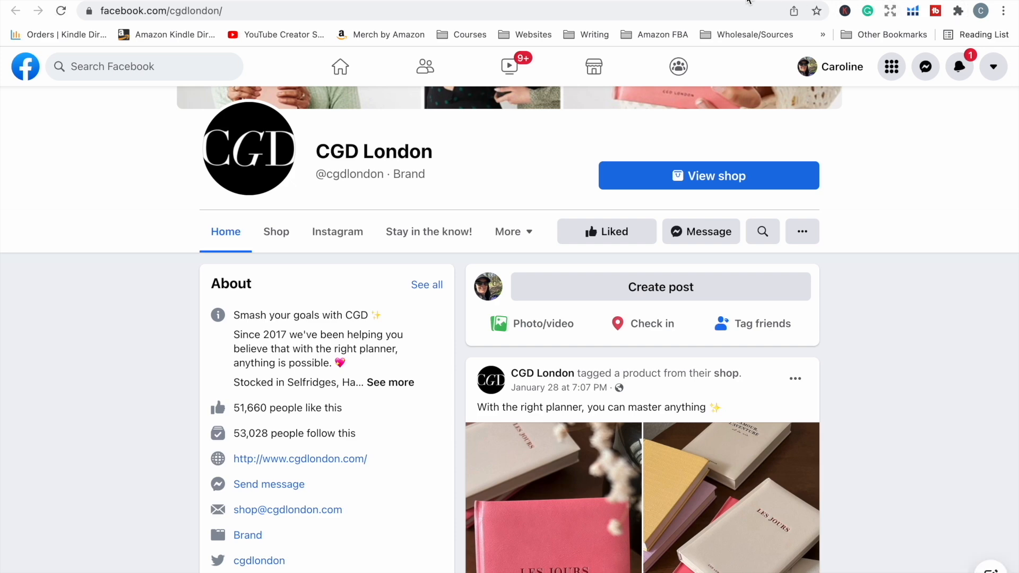
pyautogui.hotkey('ctrl', 'shift', 'Tab')
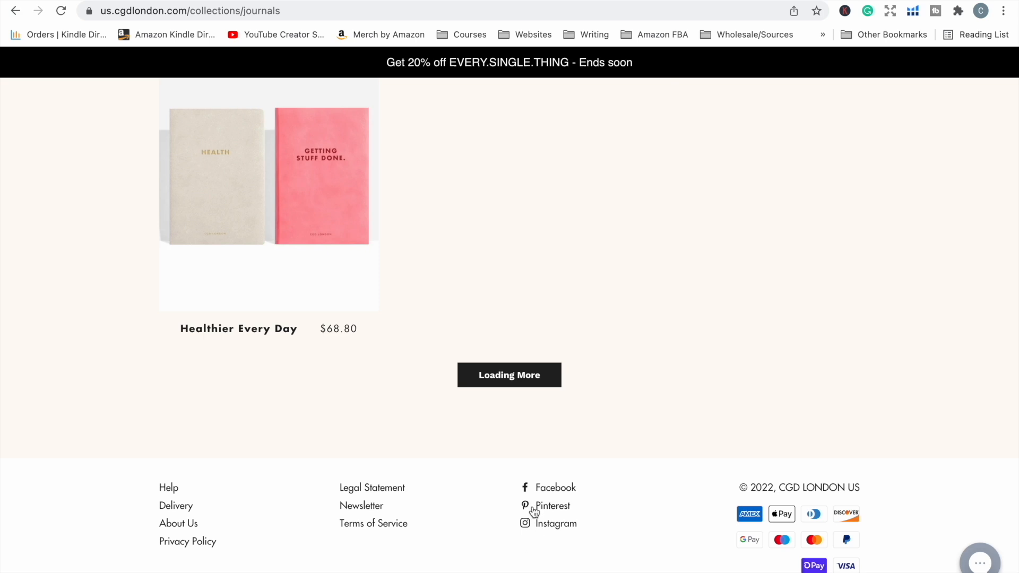
pyautogui.click(871, 0)
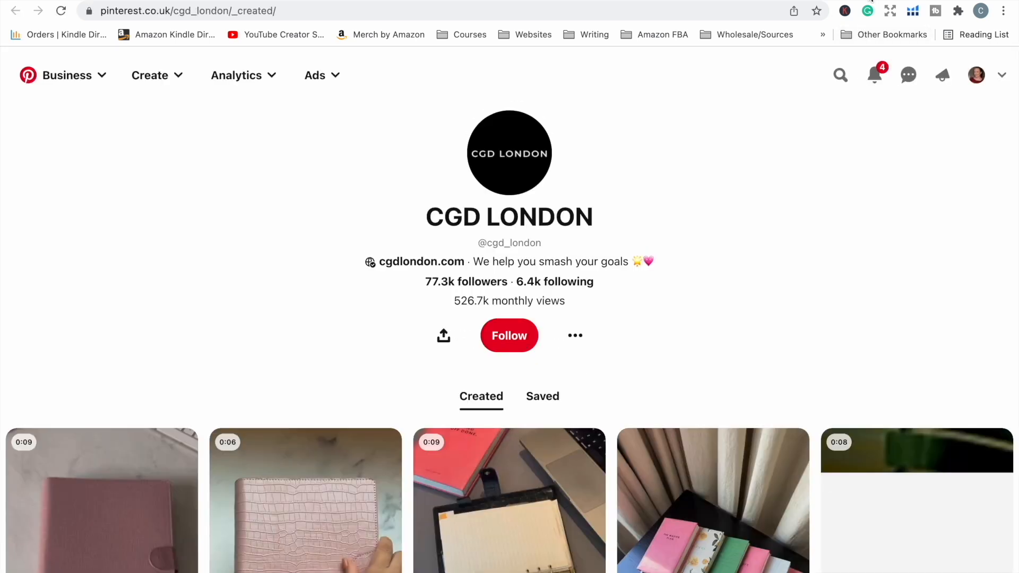
pyautogui.scroll(-4, 510, 319)
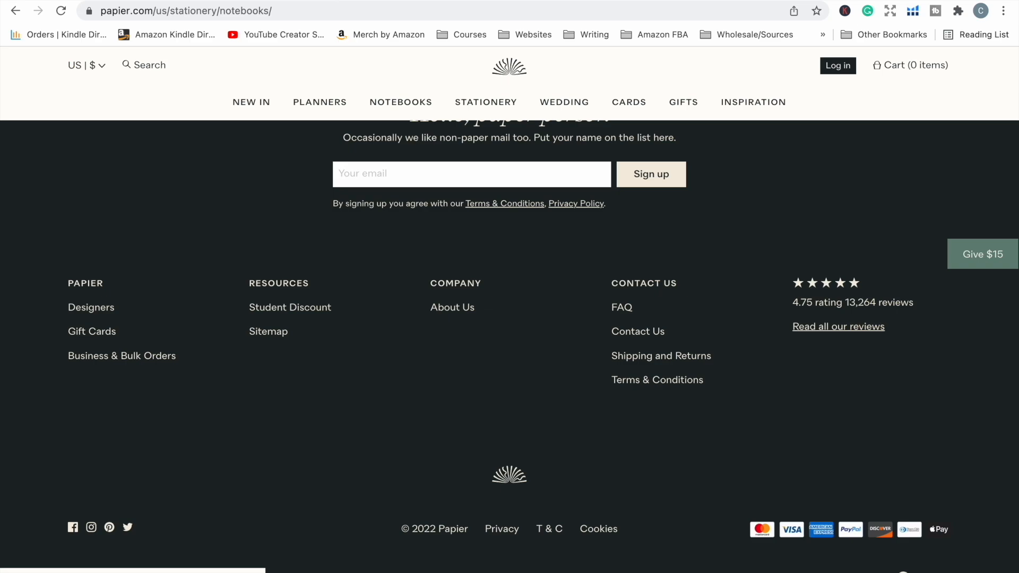
# Return from the footer of Papier's US notebooks page to its first products
pyautogui.scroll(15, 357, 156)
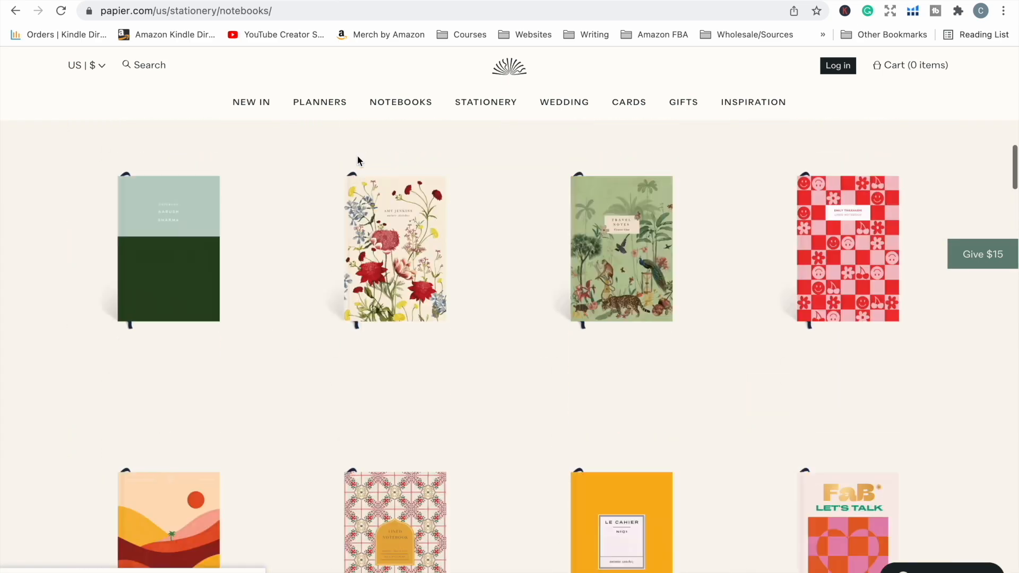
pyautogui.scroll(5, 358, 159)
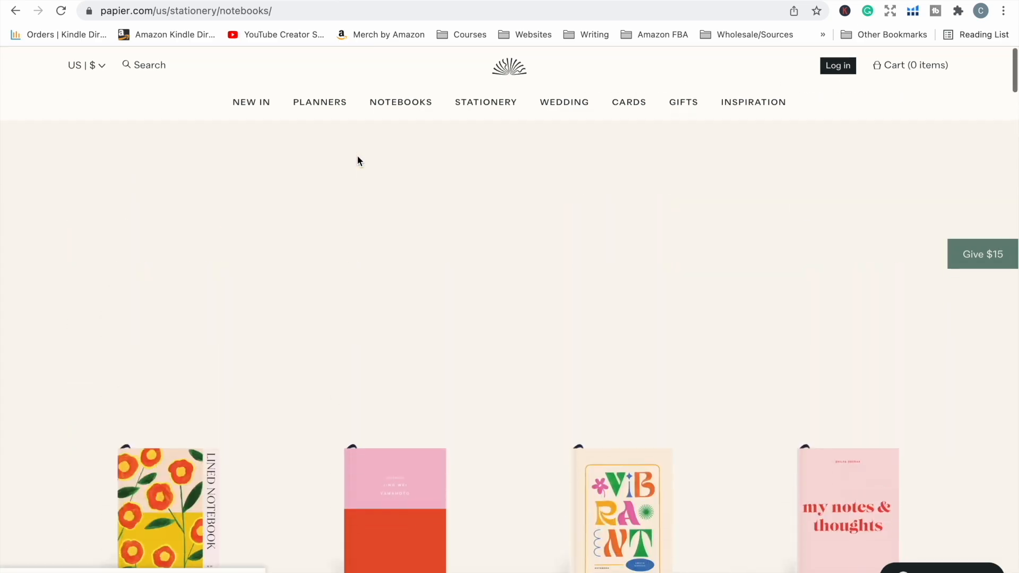